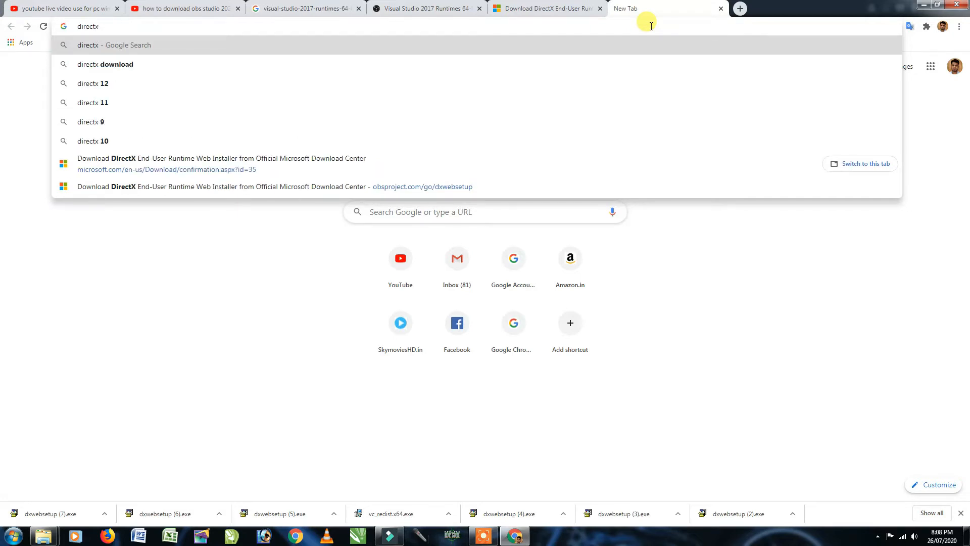
# Search Google for "directx download for windows 7".
pyautogui.write('download')
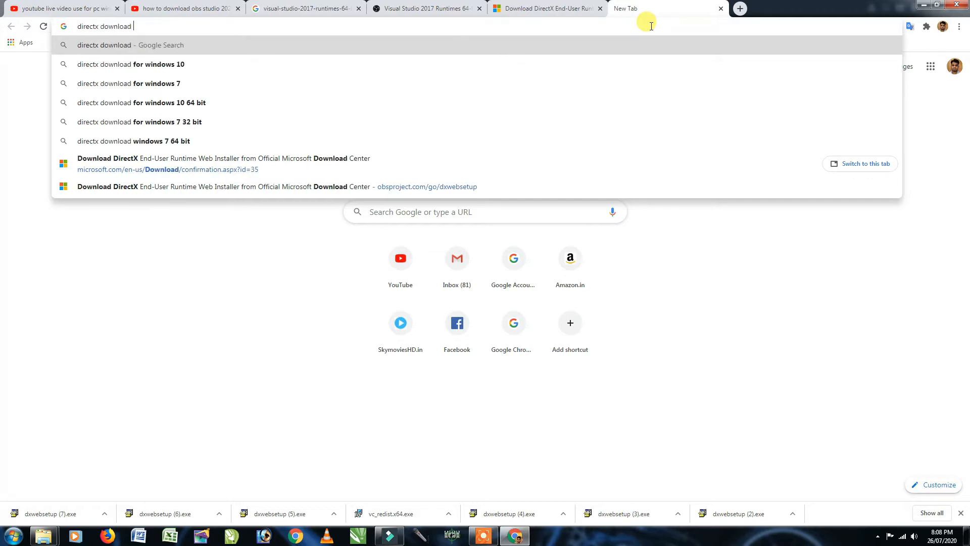
pyautogui.press('Down')
pyautogui.press('Down')
pyautogui.press('Return')
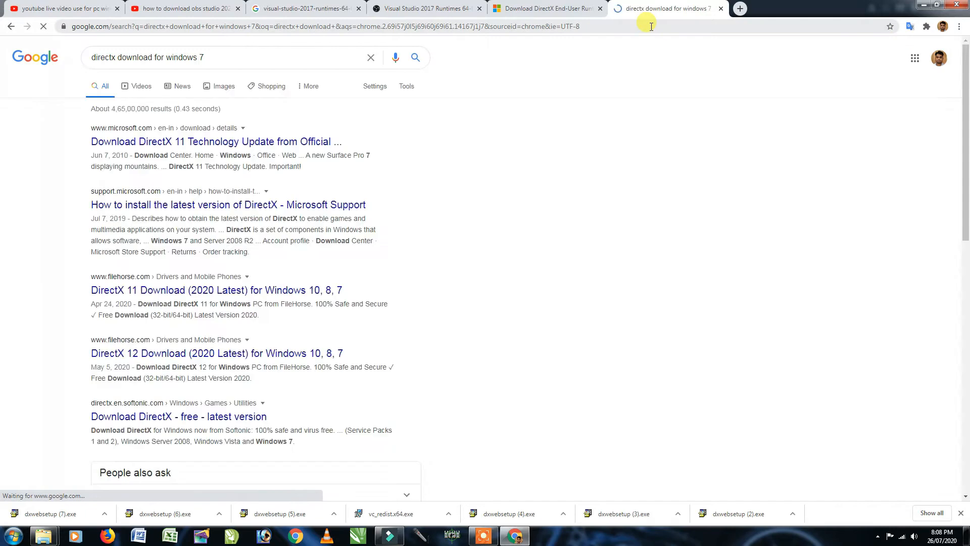
# Refine the Google search to "directx download for windows 7 64 bit".
pyautogui.click(235, 57)
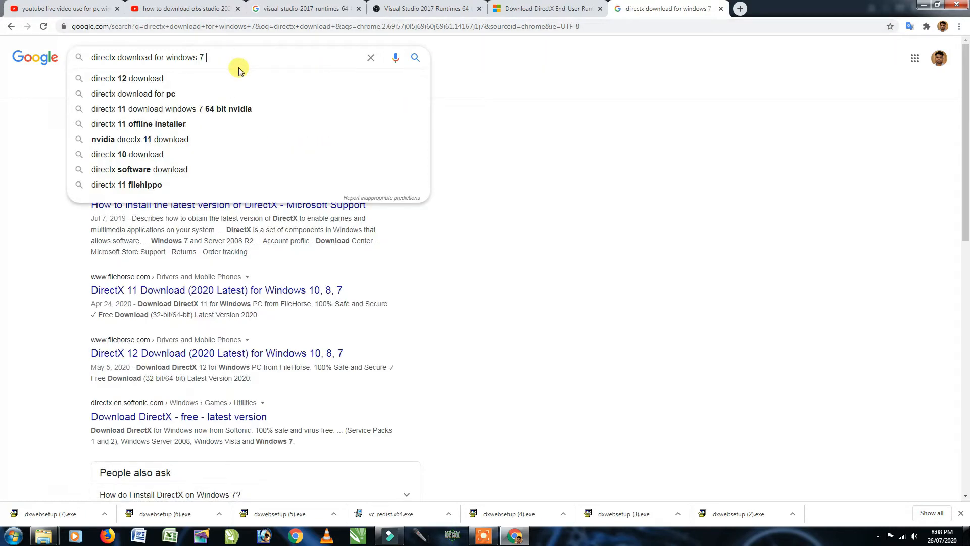
pyautogui.write('644')
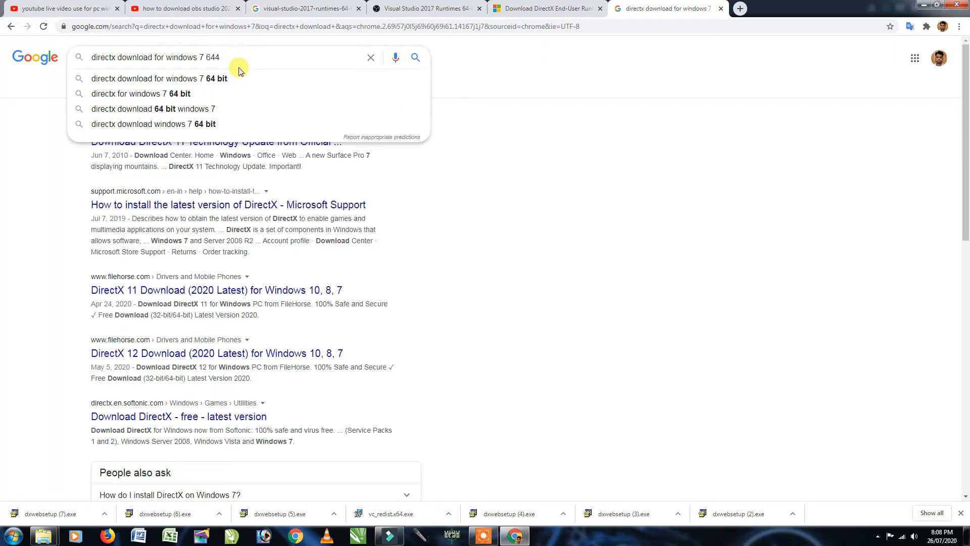
pyautogui.press('BackSpace')
pyautogui.press('Down')
pyautogui.press('Return')
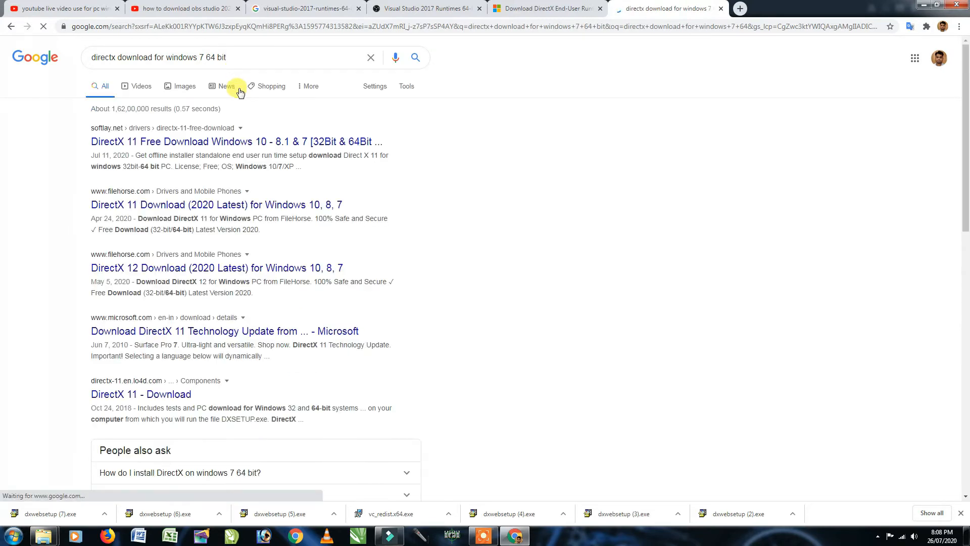
# Open the softlay.net DirectX 11 result in a new tab and download directx_11_setup.zip, dismissing the pop-up ad.
pyautogui.middleClick(300, 145)
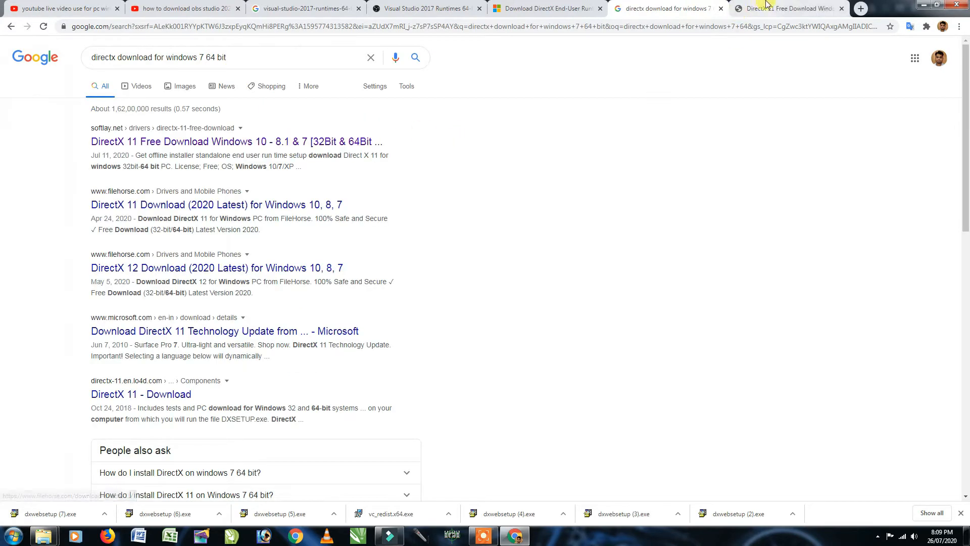
pyautogui.click(765, 8)
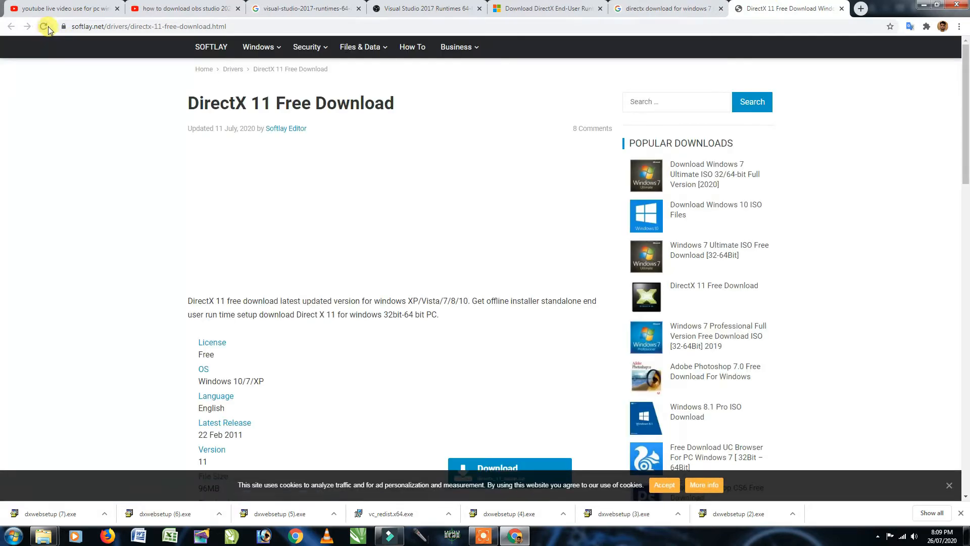
pyautogui.scroll(-3, 116, 220)
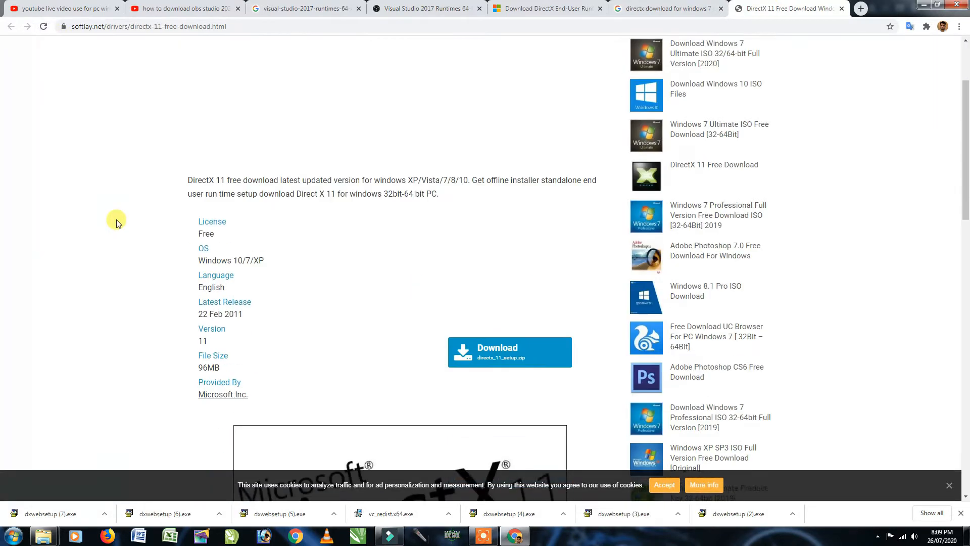
pyautogui.click(556, 319)
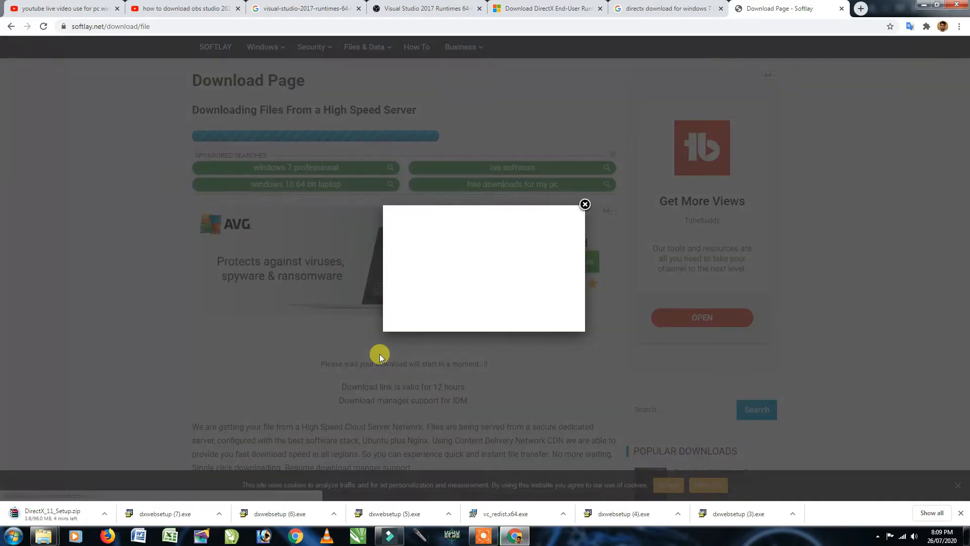
pyautogui.click(584, 205)
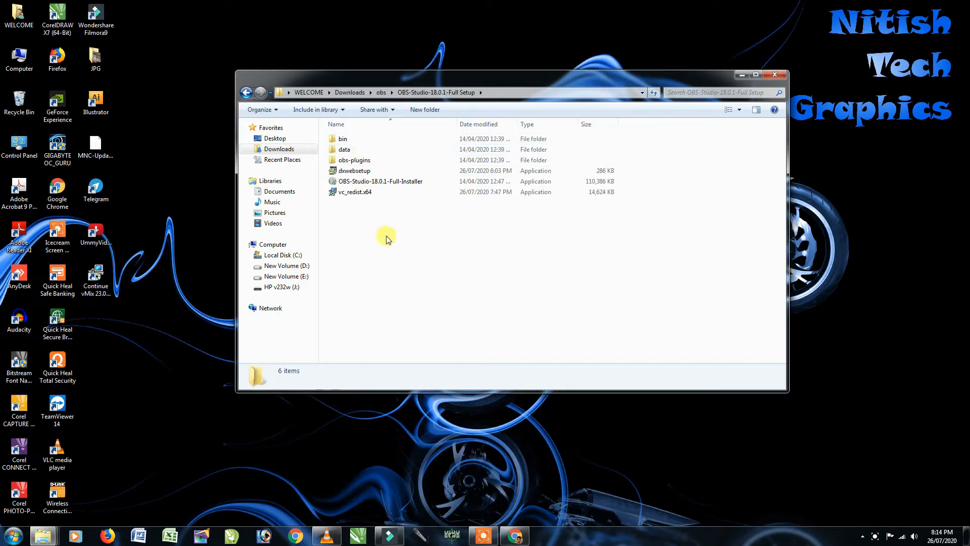
# Go to New folder inside the obs folder and locate the DXSETUP application.
pyautogui.press('BackSpace')
pyautogui.doubleClick(354, 137)
pyautogui.scroll(-15, 660, 284)
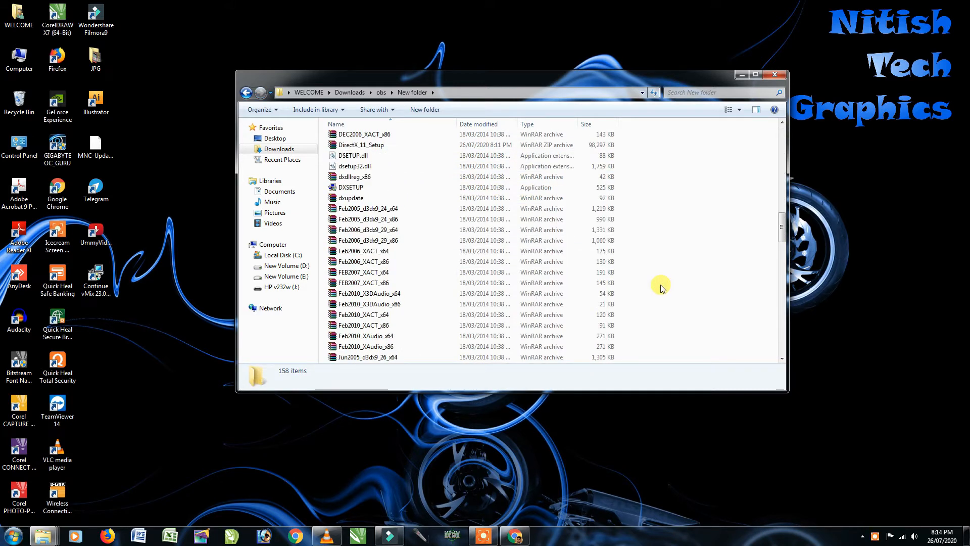
pyautogui.click(347, 188)
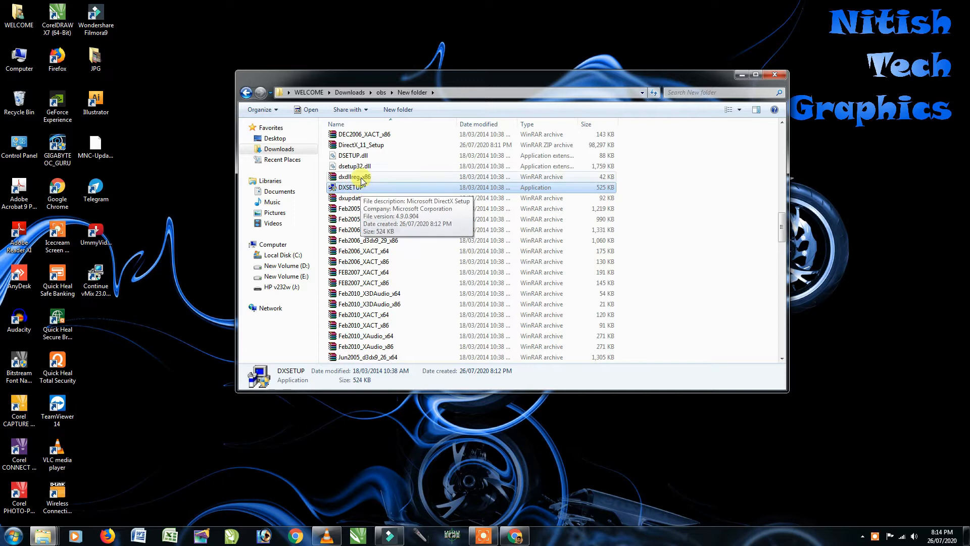
# Return to the obs folder and run OBS-Studio-18.0.1-Full-Installer from the OBS-Studio-18.0.1-Full Setup folder.
pyautogui.click(246, 94)
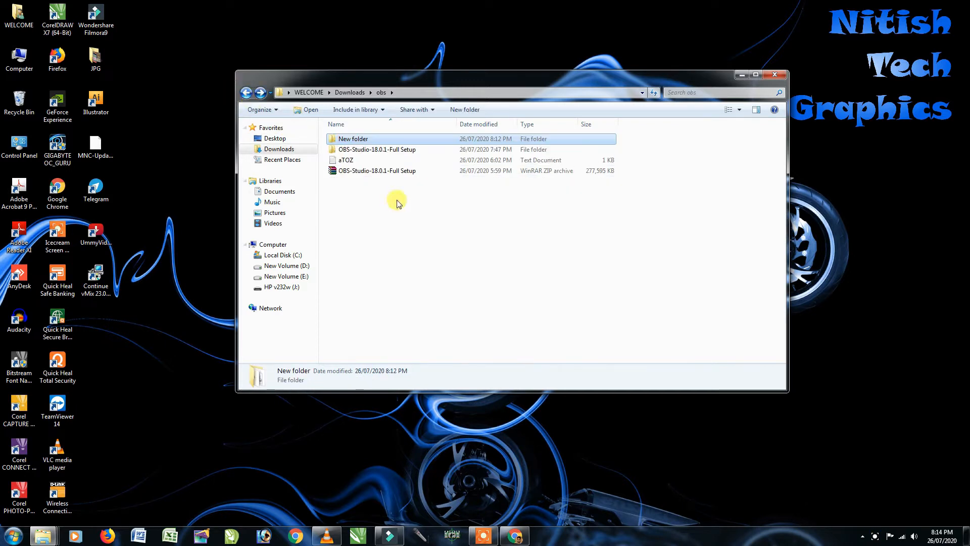
pyautogui.doubleClick(361, 149)
pyautogui.rightClick(378, 172)
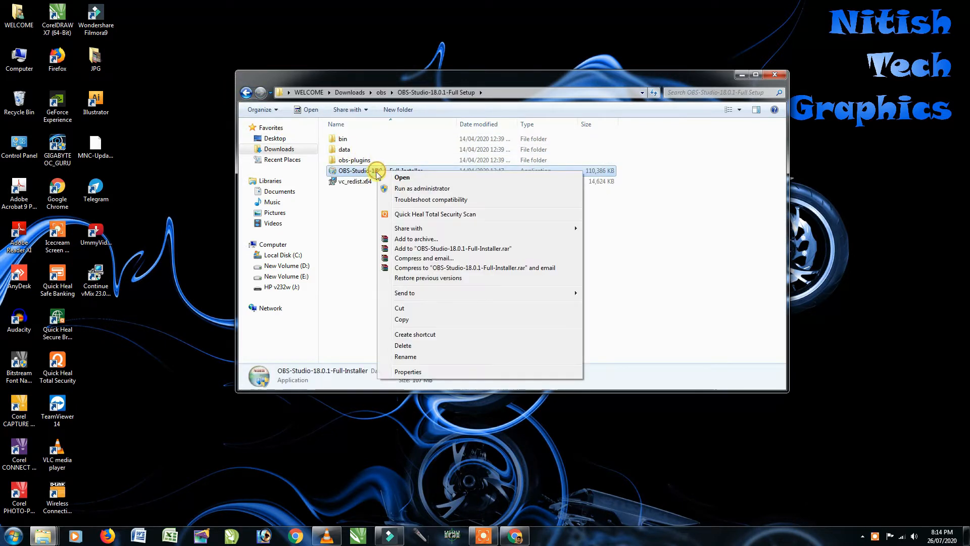
pyautogui.click(413, 180)
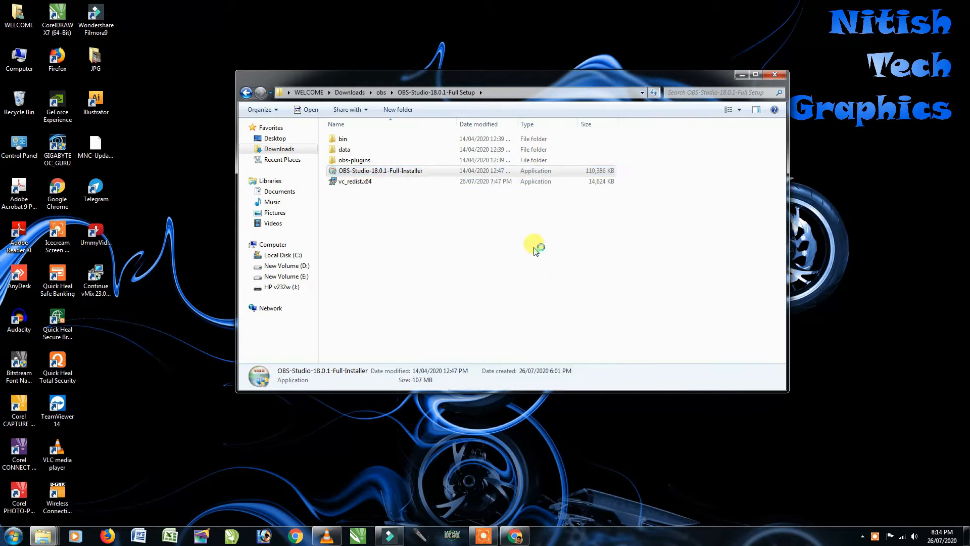
# Accept the license, install OBS Studio 18.0.1 with the default location and components, and finish setup with the launch option enabled.
pyautogui.click(541, 348)
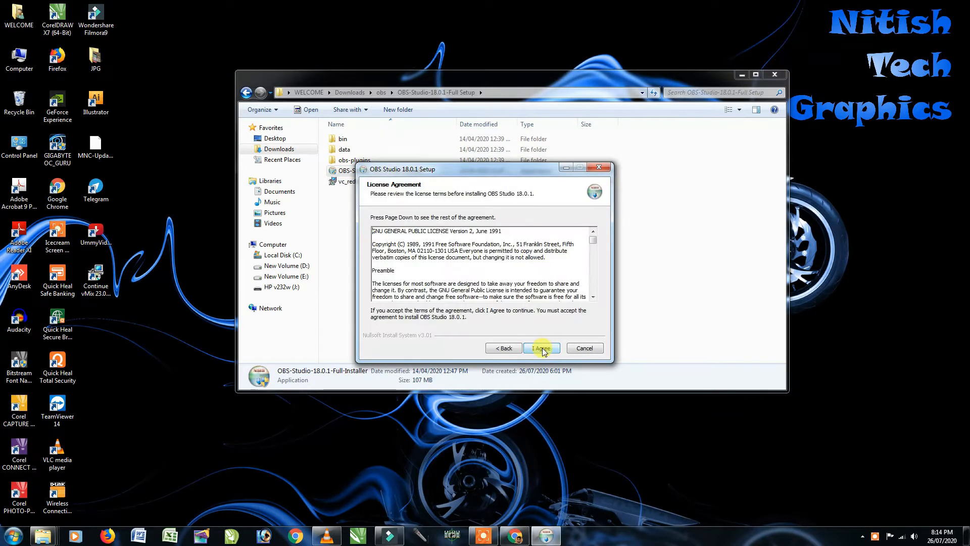
pyautogui.click(542, 348)
pyautogui.click(542, 349)
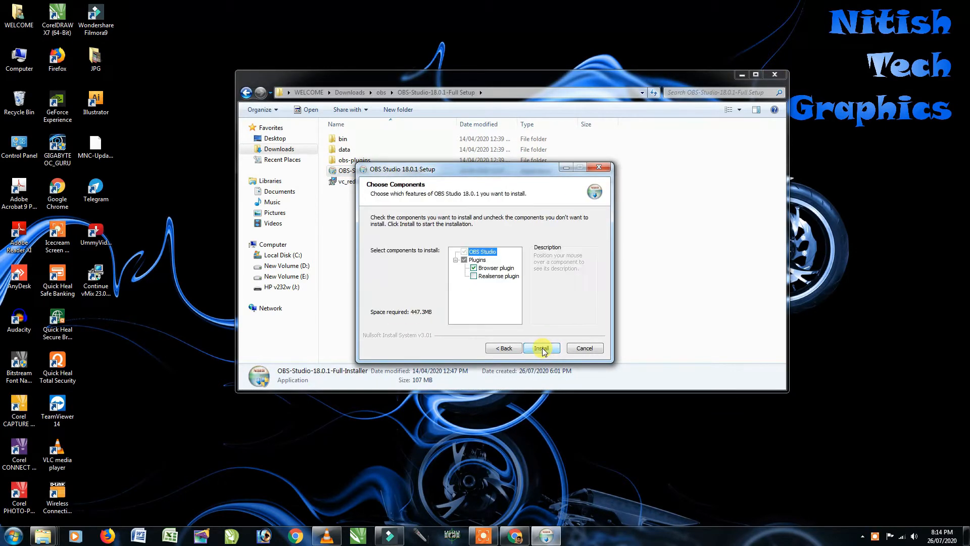
pyautogui.click(542, 348)
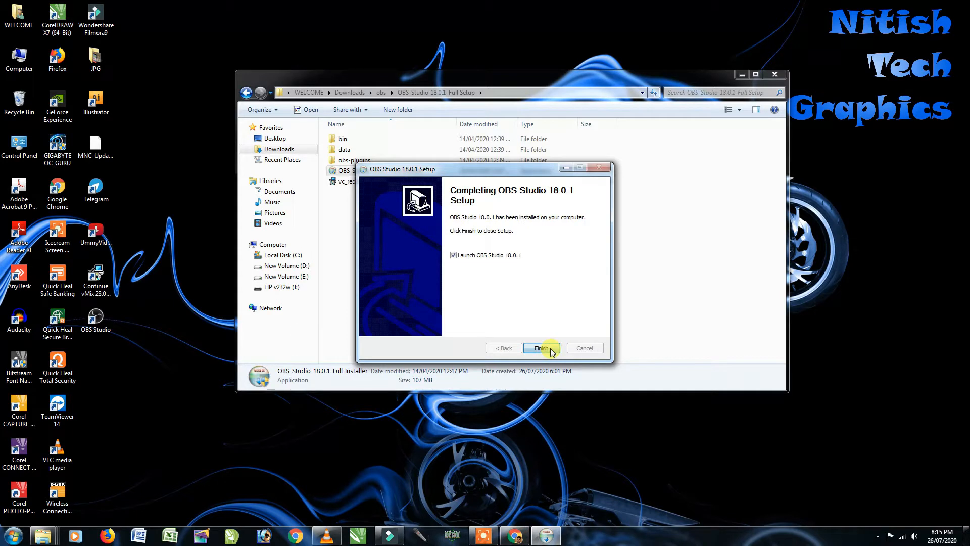
pyautogui.click(541, 348)
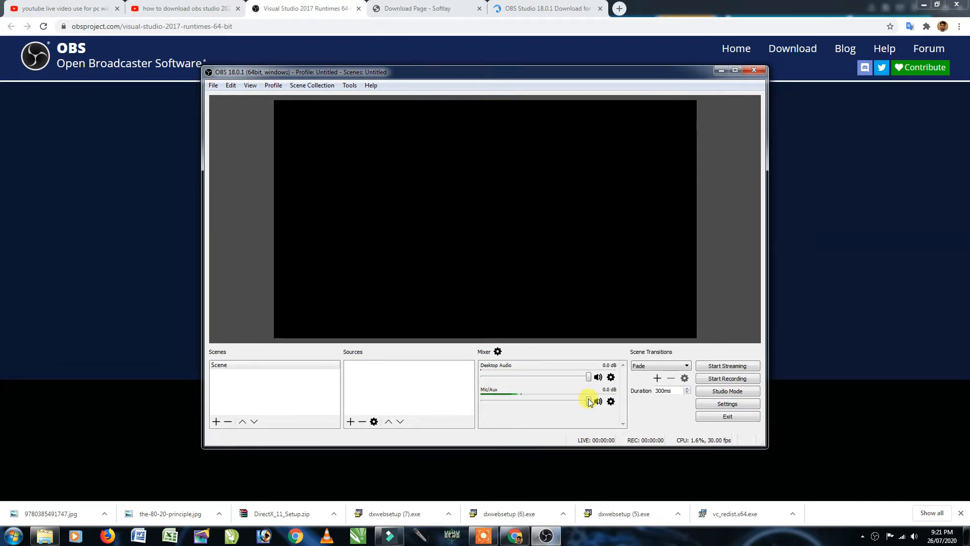
# Add a scene named "live video" and select it.
pyautogui.click(216, 421)
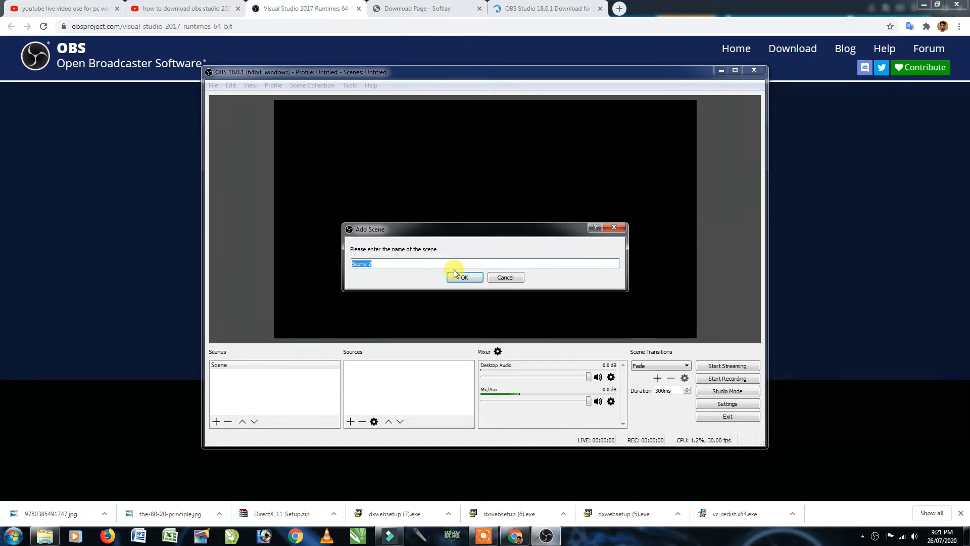
pyautogui.write('live video')
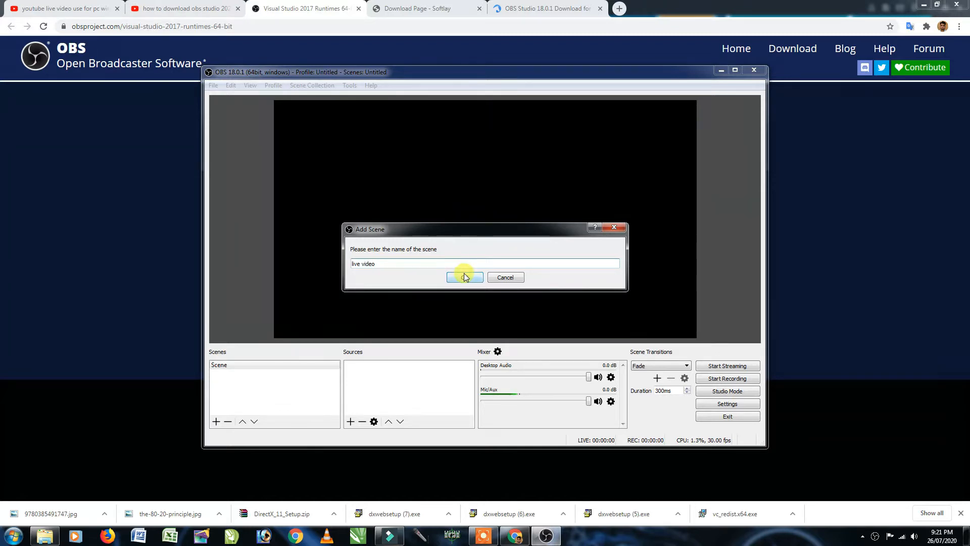
pyautogui.click(464, 277)
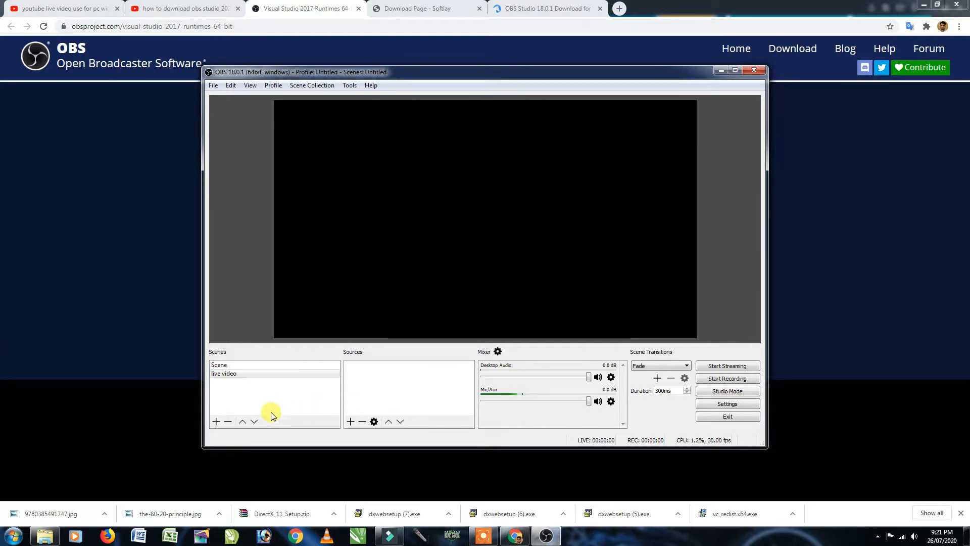
pyautogui.click(229, 376)
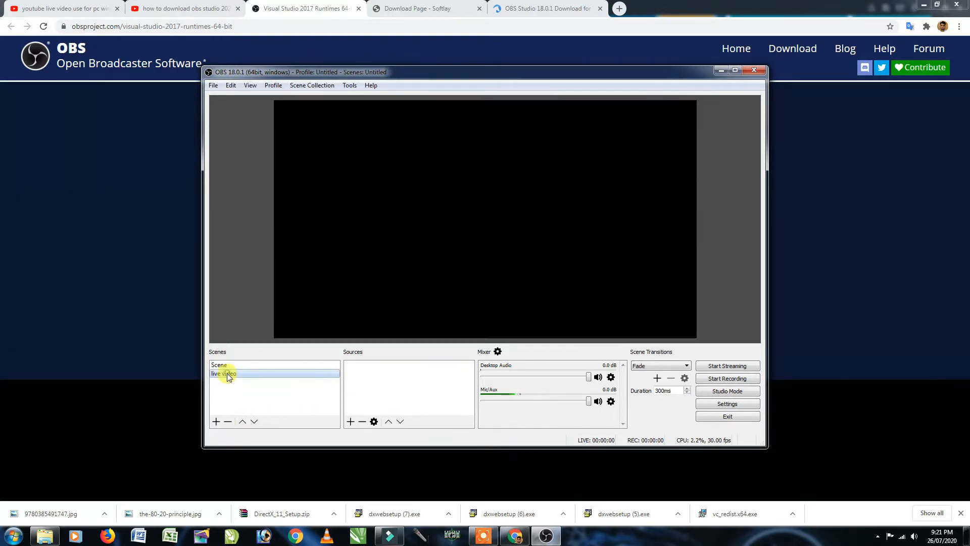
# Add a new Media Source with its default name to the live video scene.
pyautogui.click(350, 422)
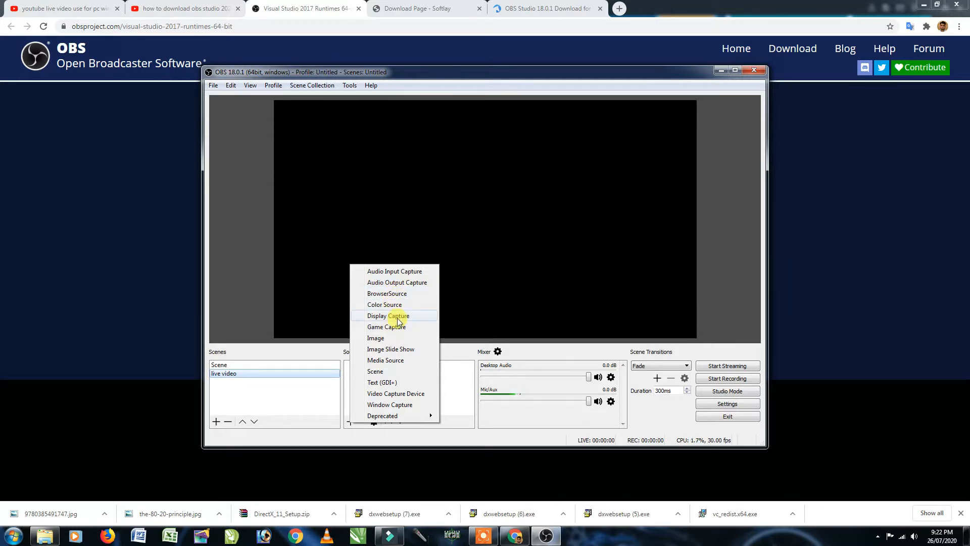
pyautogui.click(399, 362)
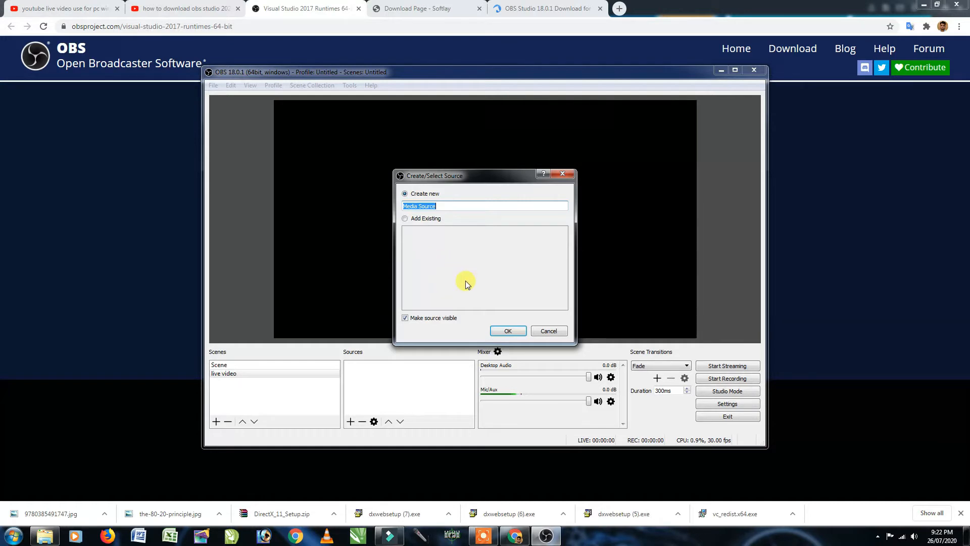
pyautogui.click(505, 331)
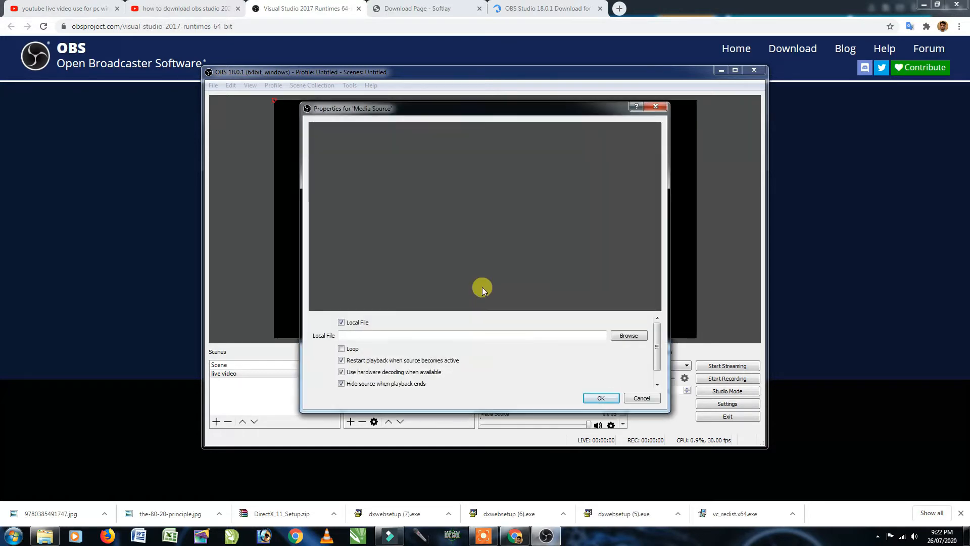
# Set the media source's local file to the first video in the root of New Volume (D:) and accept its properties.
pyautogui.click(627, 336)
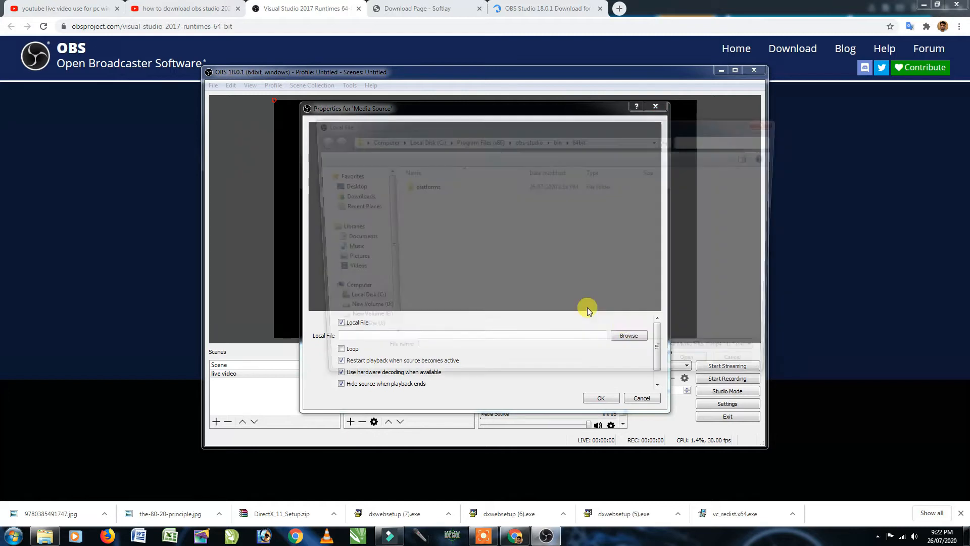
pyautogui.click(343, 186)
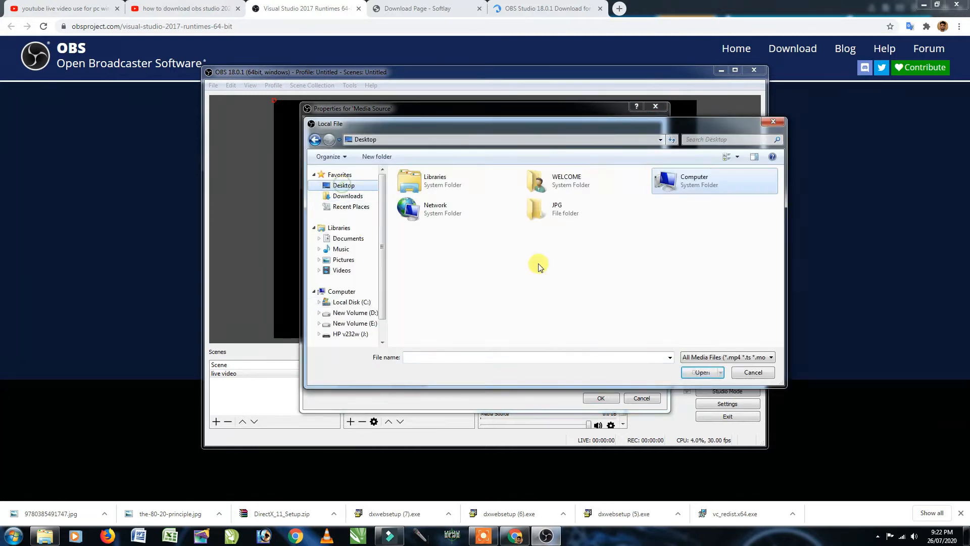
pyautogui.click(355, 312)
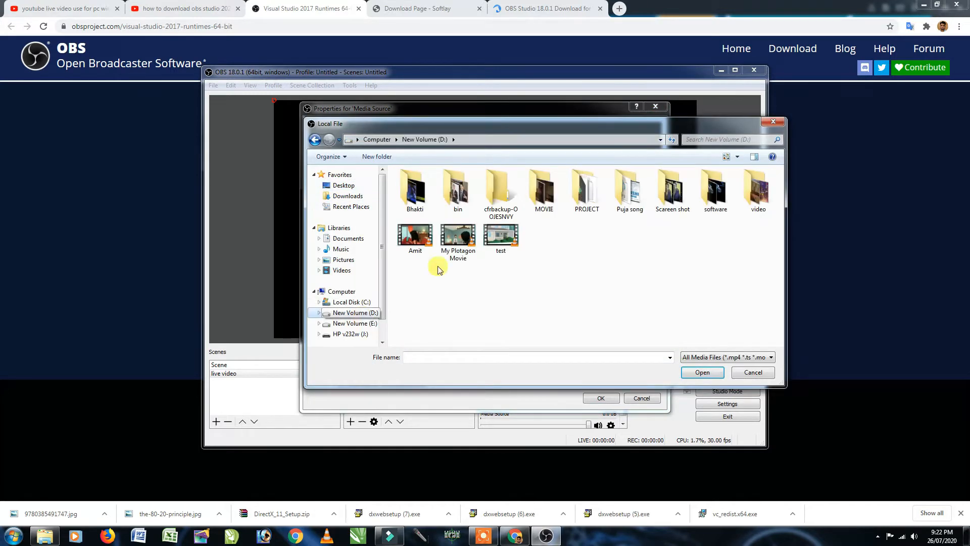
pyautogui.click(412, 243)
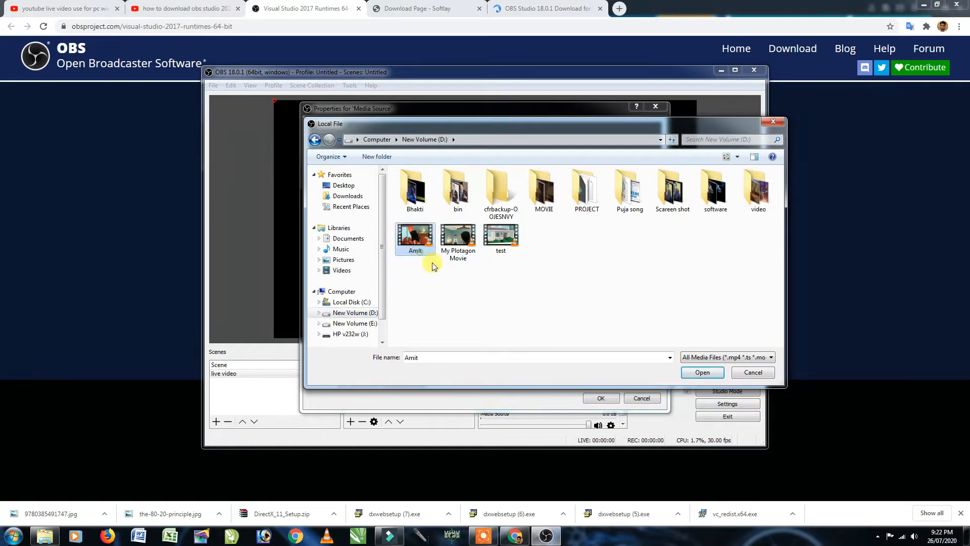
pyautogui.click(703, 373)
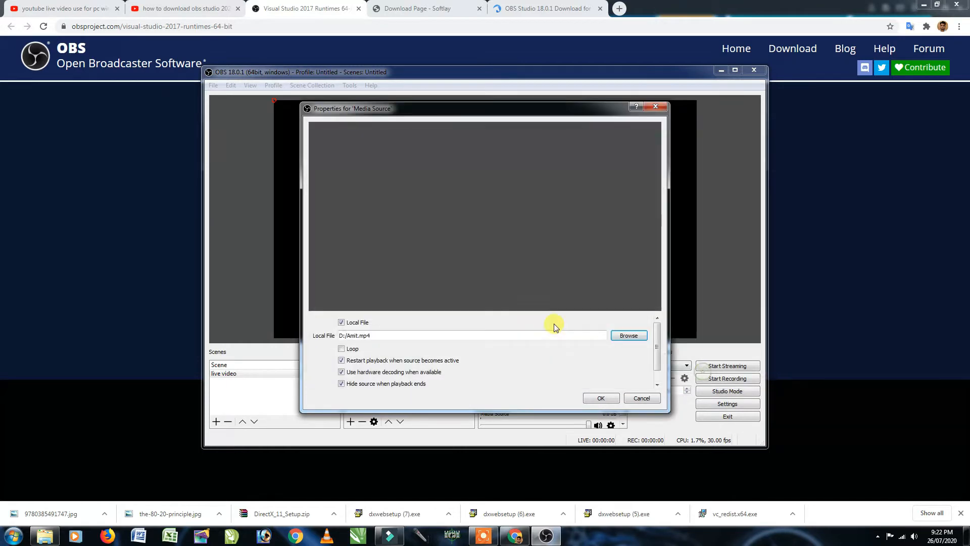
pyautogui.click(597, 398)
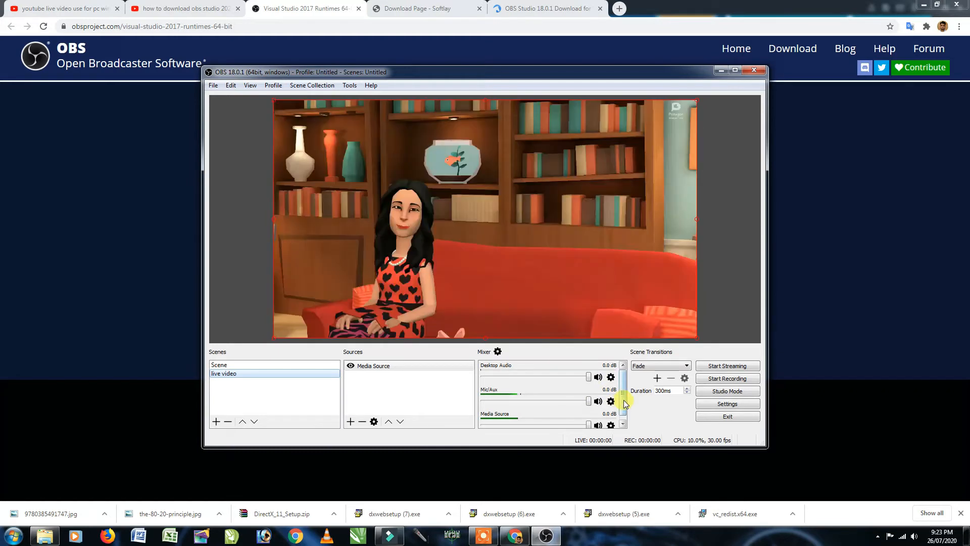
# Shrink the media source to about a third of the canvas width, keeping it in the canvas's upper-left corner.
pyautogui.moveTo(624, 399)
pyautogui.mouseDown()
pyautogui.moveTo(627, 412)
pyautogui.moveTo(627, 386)
pyautogui.moveTo(627, 412)
pyautogui.mouseUp()
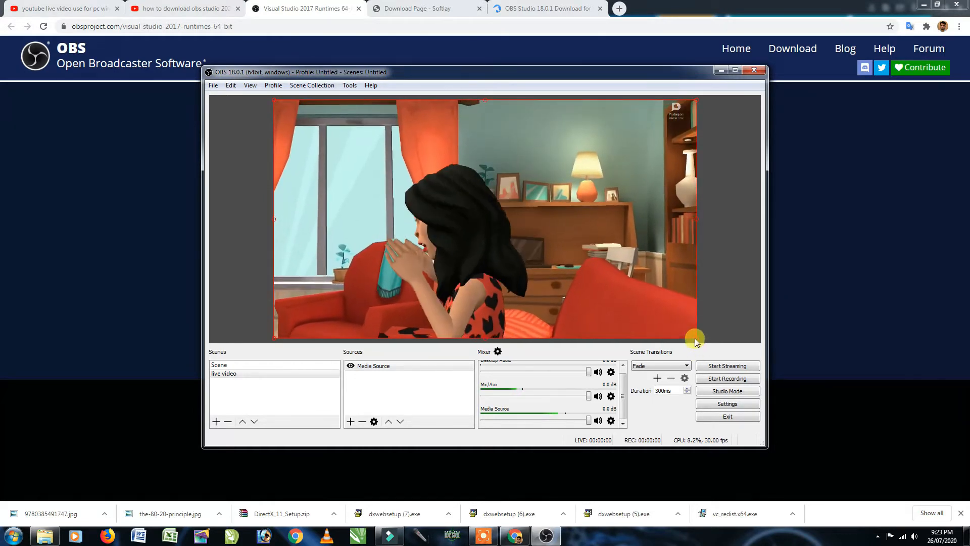
pyautogui.moveTo(696, 338); pyautogui.dragTo(422, 188)
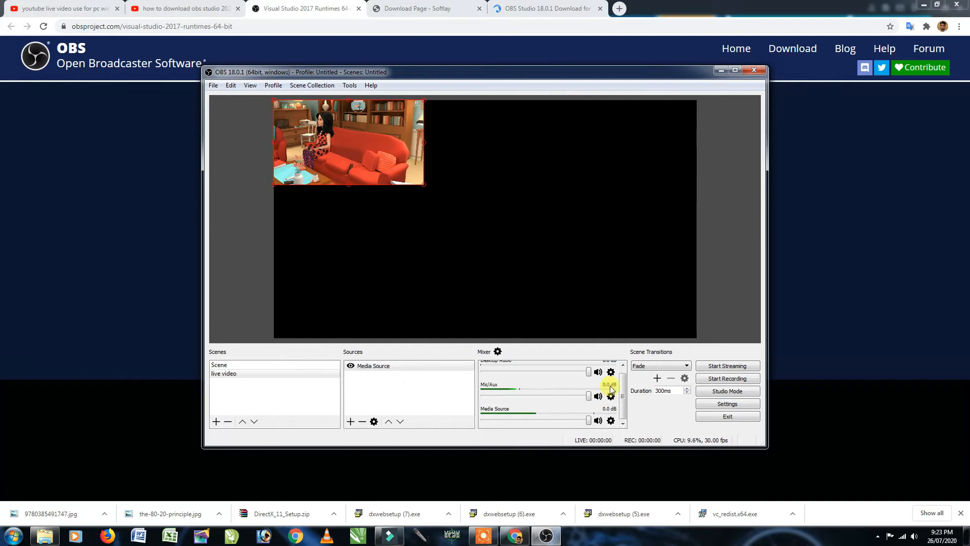
# Add a new Media Source named "Video" to the live video scene.
pyautogui.click(351, 421)
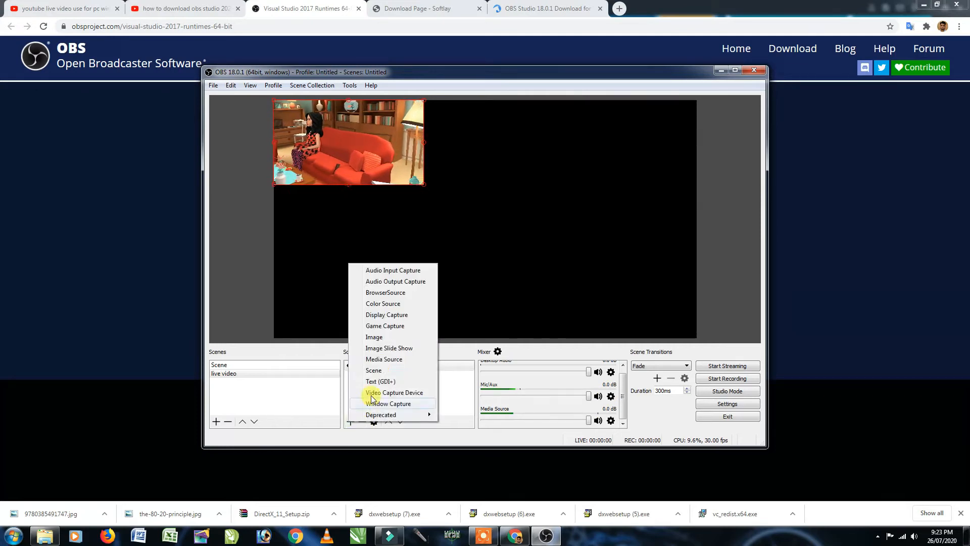
pyautogui.click(389, 360)
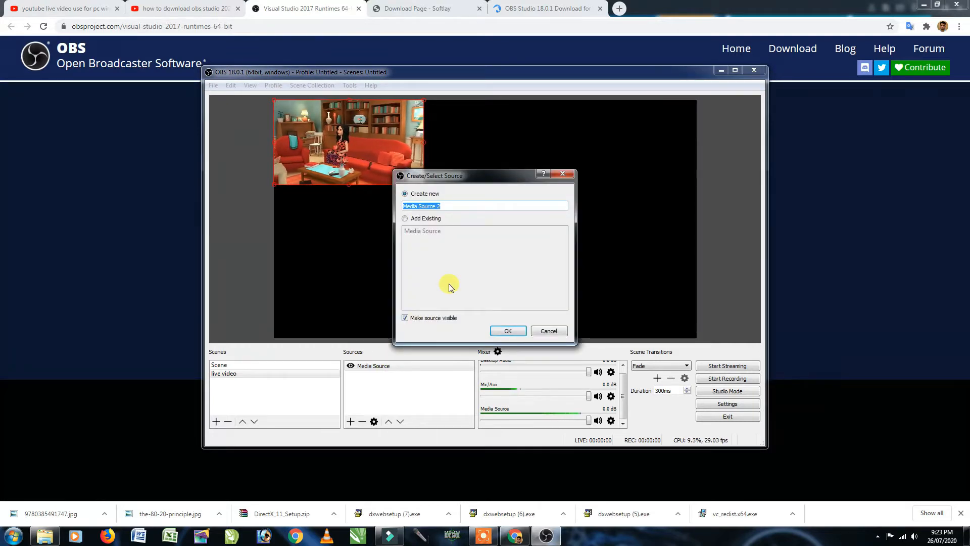
pyautogui.write('Video')
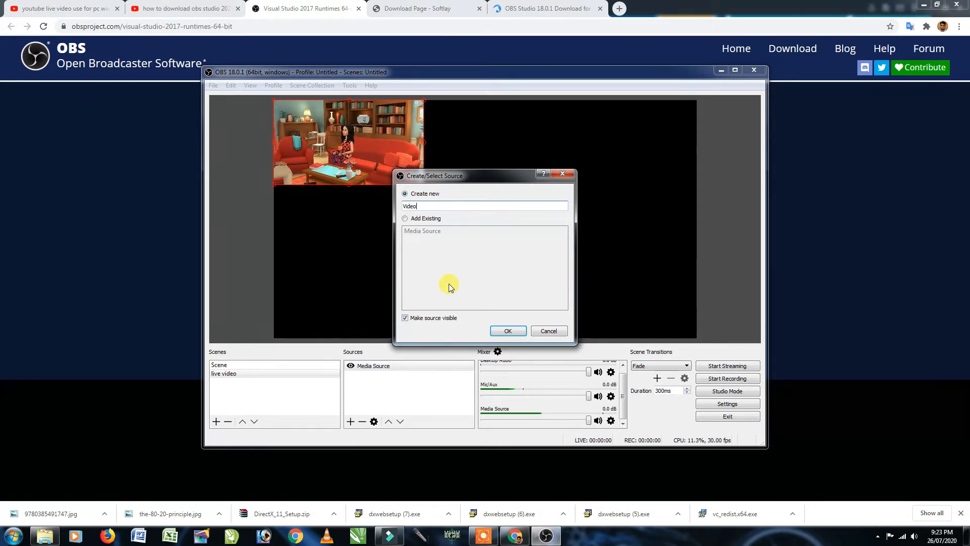
pyautogui.click(507, 331)
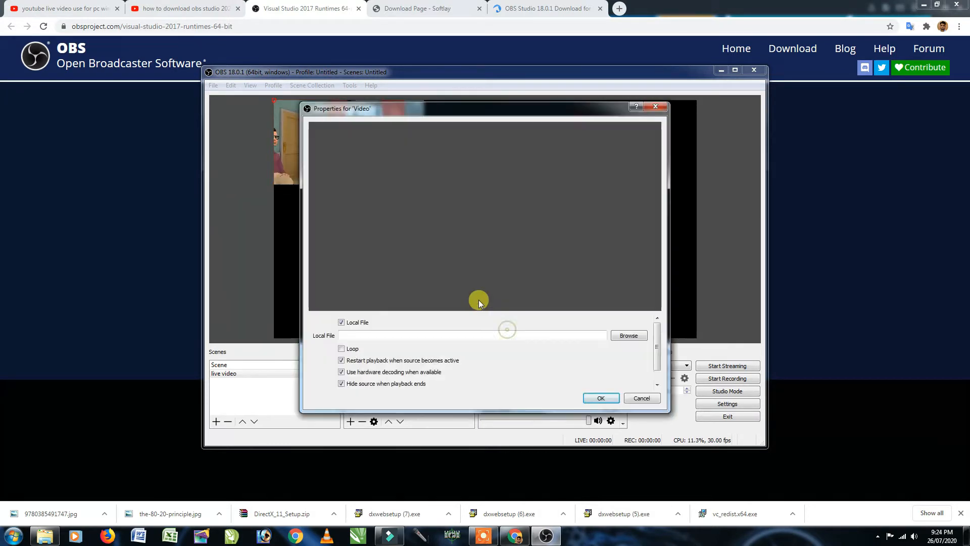
# Set the Video source's local file to "test" from New Volume (D:) and accept its properties.
pyautogui.click(629, 336)
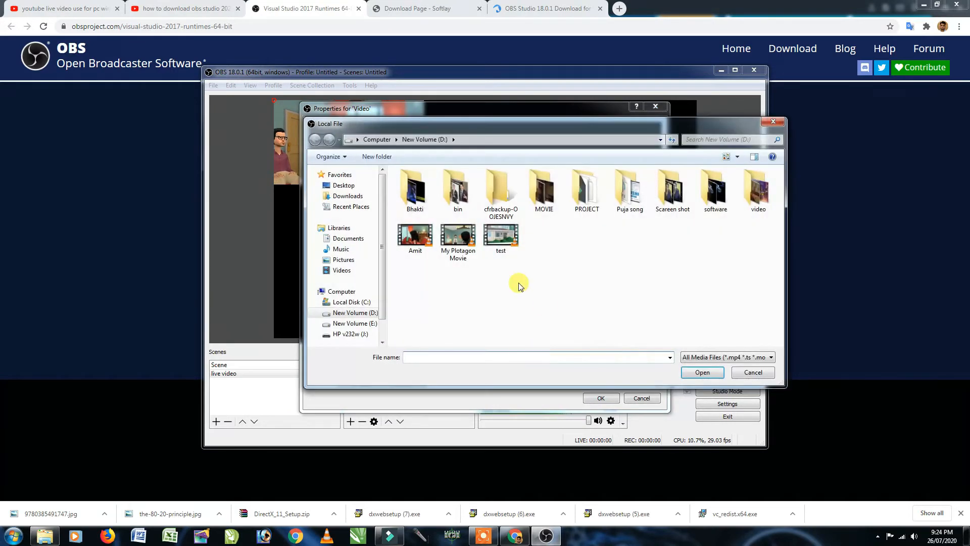
pyautogui.click(513, 235)
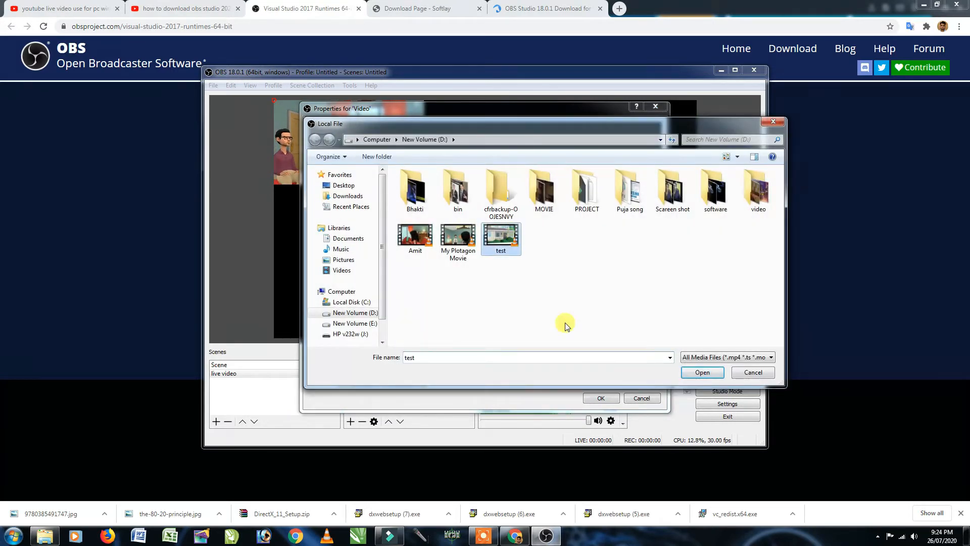
pyautogui.click(701, 373)
pyautogui.click(602, 400)
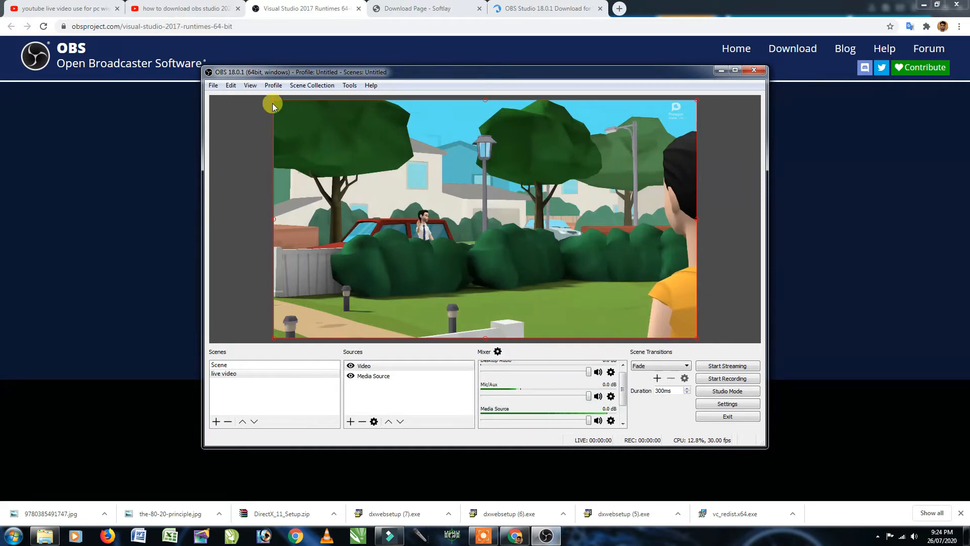
# Shrink the Video source to the canvas's upper-right quarter and enlarge the first media source to fill the upper-left quarter.
pyautogui.moveTo(274, 101); pyautogui.dragTo(486, 214)
pyautogui.moveTo(608, 235); pyautogui.dragTo(608, 122)
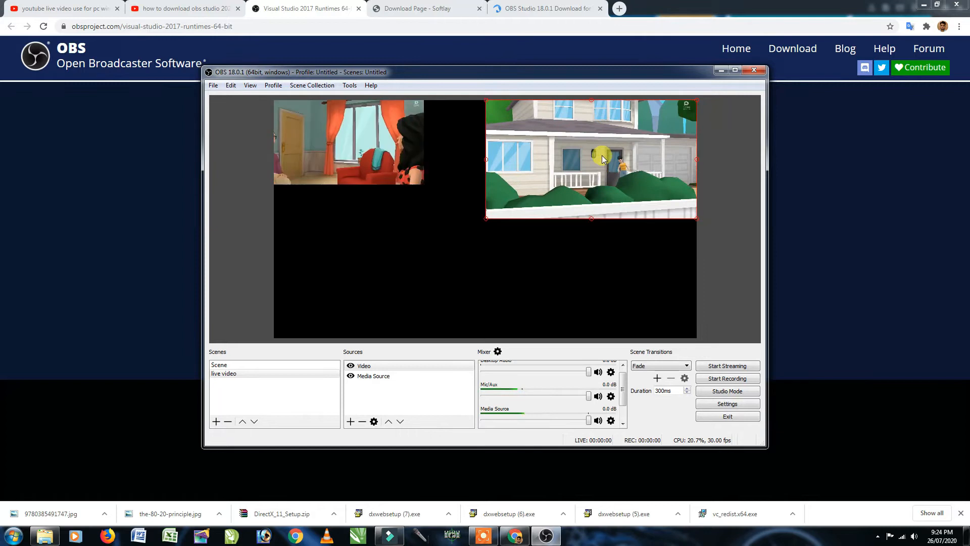
pyautogui.click(405, 174)
pyautogui.moveTo(423, 184); pyautogui.dragTo(461, 224)
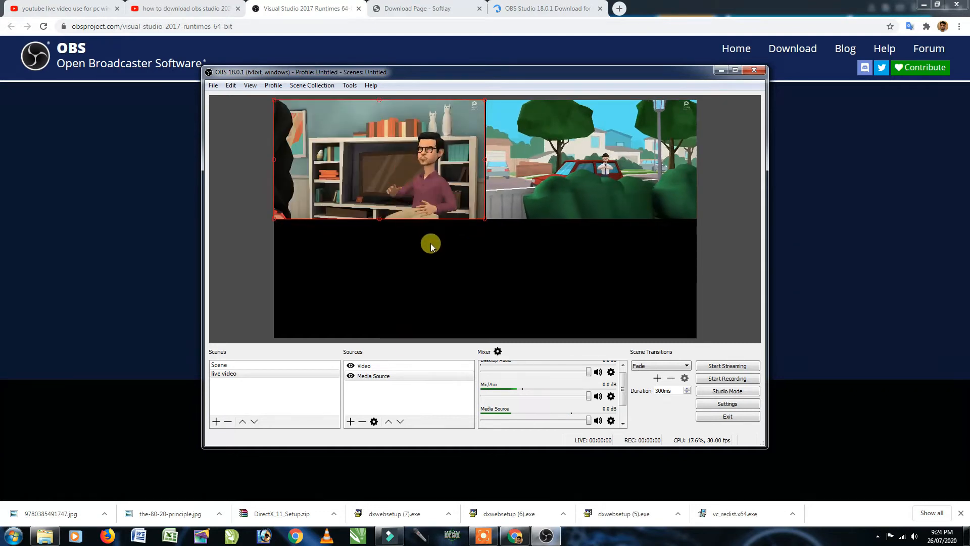
# Enlarge the first media source to fill the whole canvas and review the Video source's properties.
pyautogui.click(380, 377)
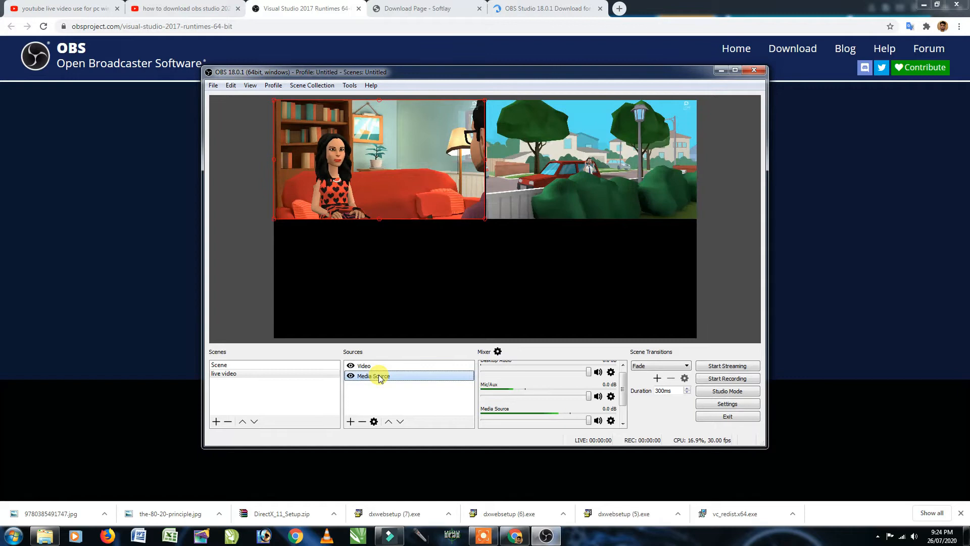
pyautogui.moveTo(485, 220); pyautogui.dragTo(633, 341)
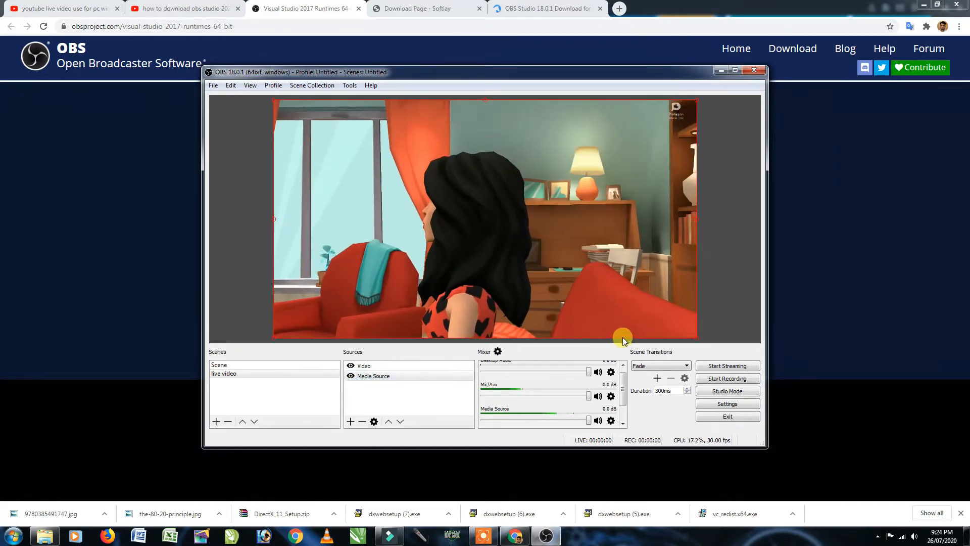
pyautogui.click(390, 368)
pyautogui.doubleClick(389, 366)
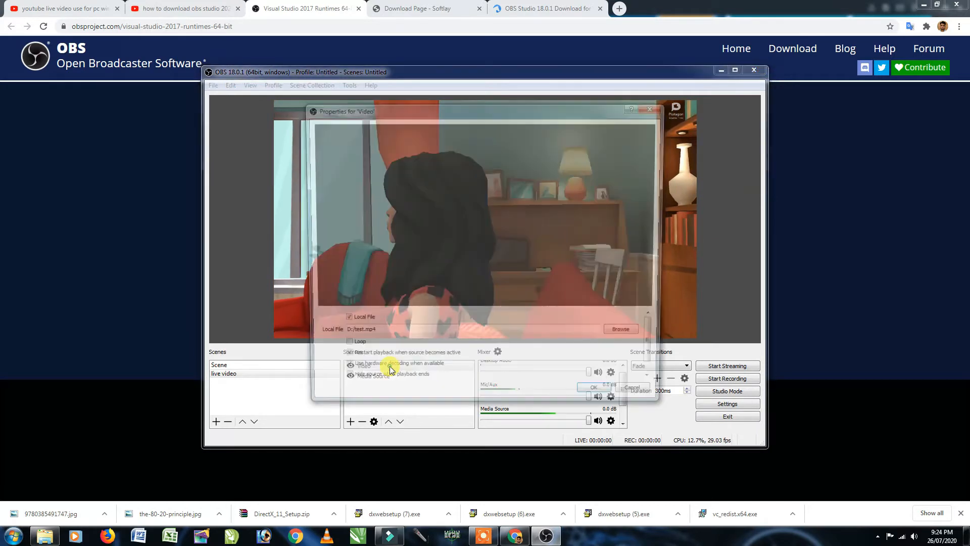
pyautogui.click(606, 396)
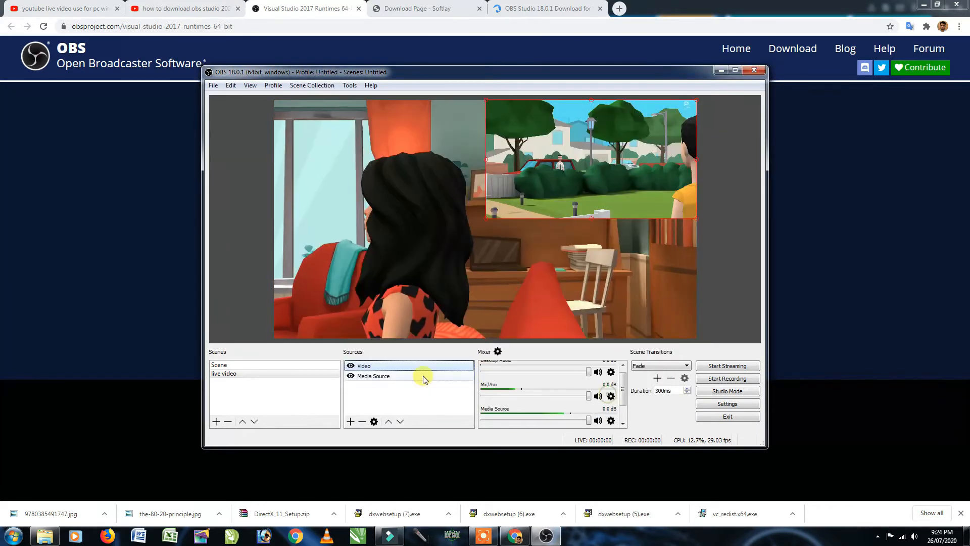
# Shrink the first media source to about half the canvas width and move it into the canvas's lower-left corner.
pyautogui.click(378, 375)
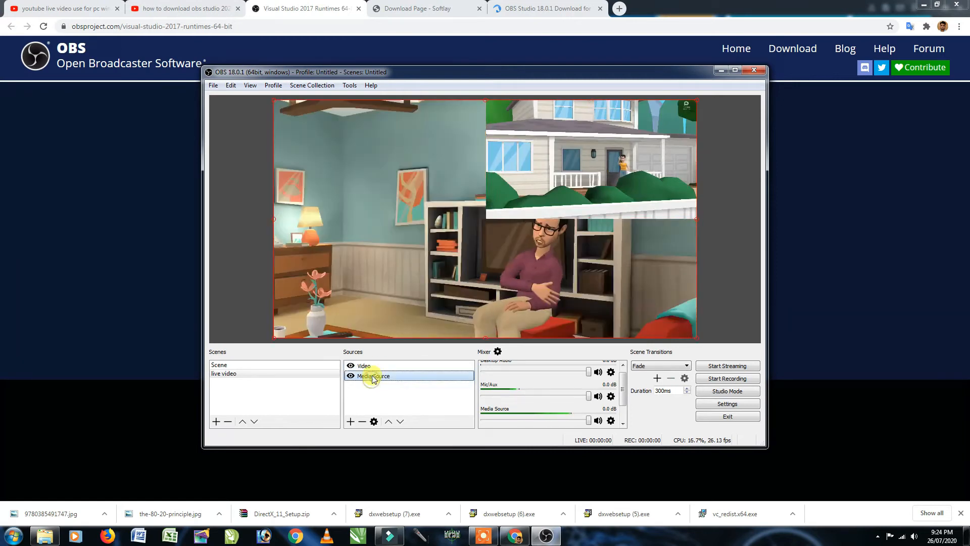
pyautogui.doubleClick(373, 381)
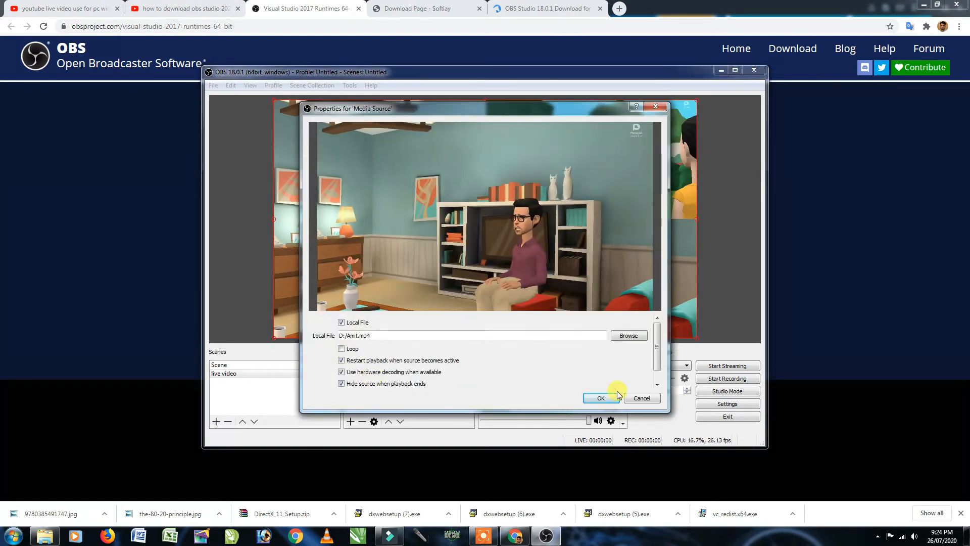
pyautogui.click(605, 395)
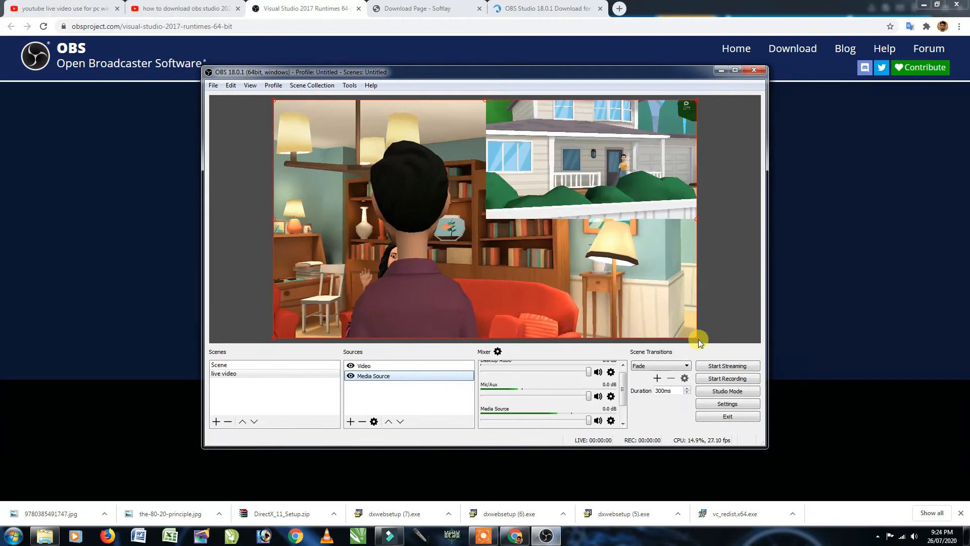
pyautogui.moveTo(697, 338); pyautogui.dragTo(484, 209)
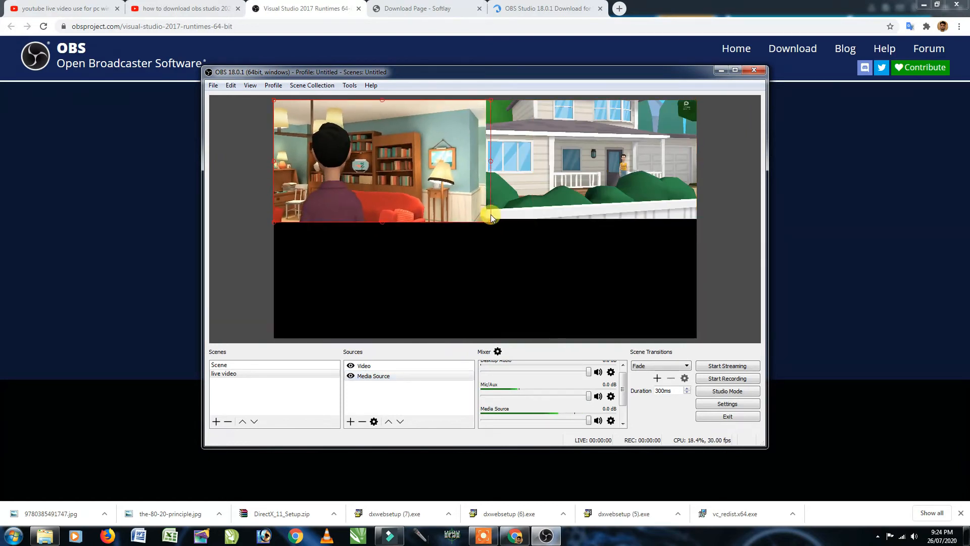
pyautogui.moveTo(388, 182); pyautogui.dragTo(392, 286)
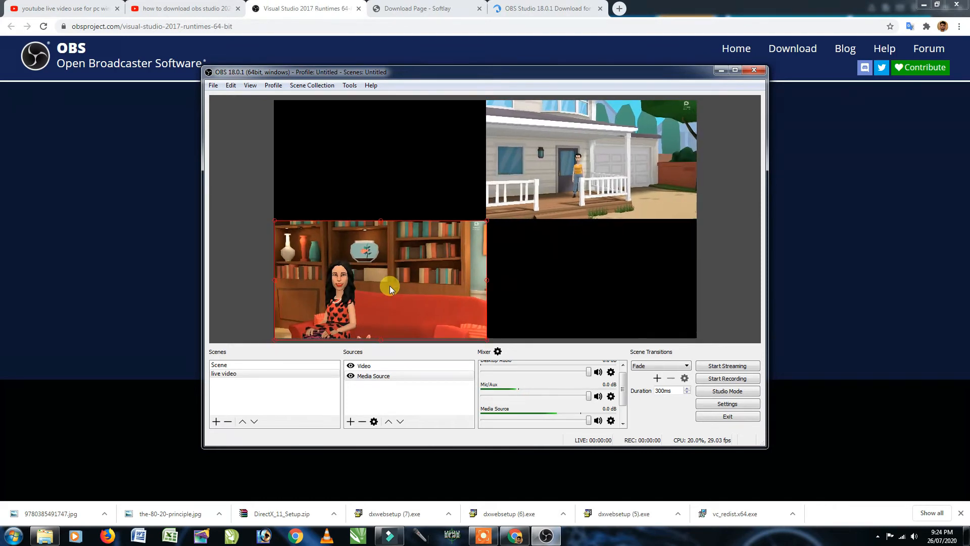
# Add a new Image source named "test" to the live video scene.
pyautogui.click(349, 423)
pyautogui.click(375, 340)
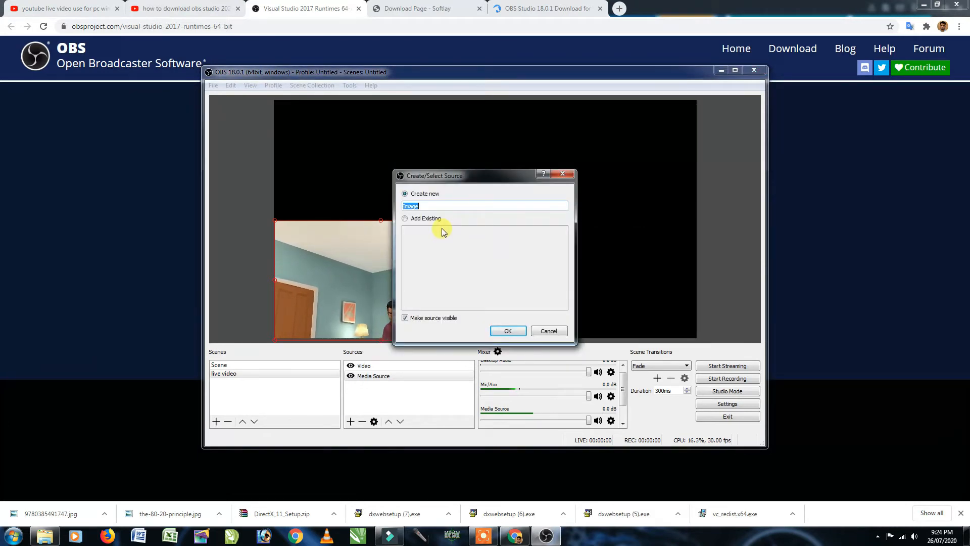
pyautogui.write('test')
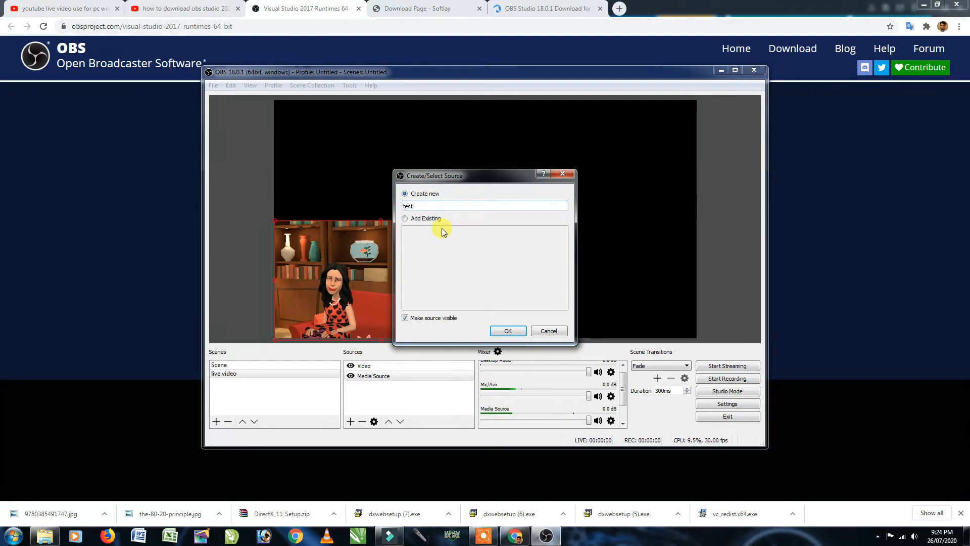
pyautogui.click(418, 220)
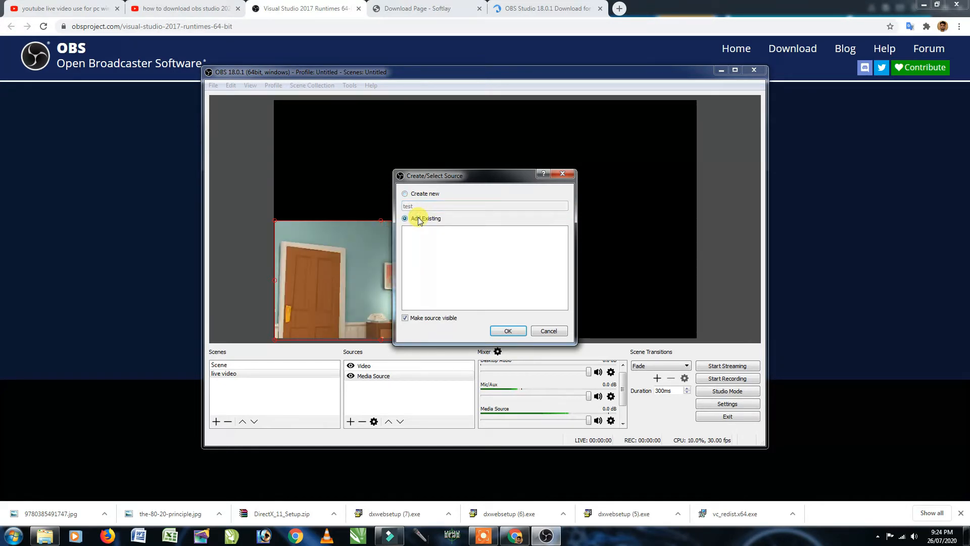
pyautogui.click(418, 197)
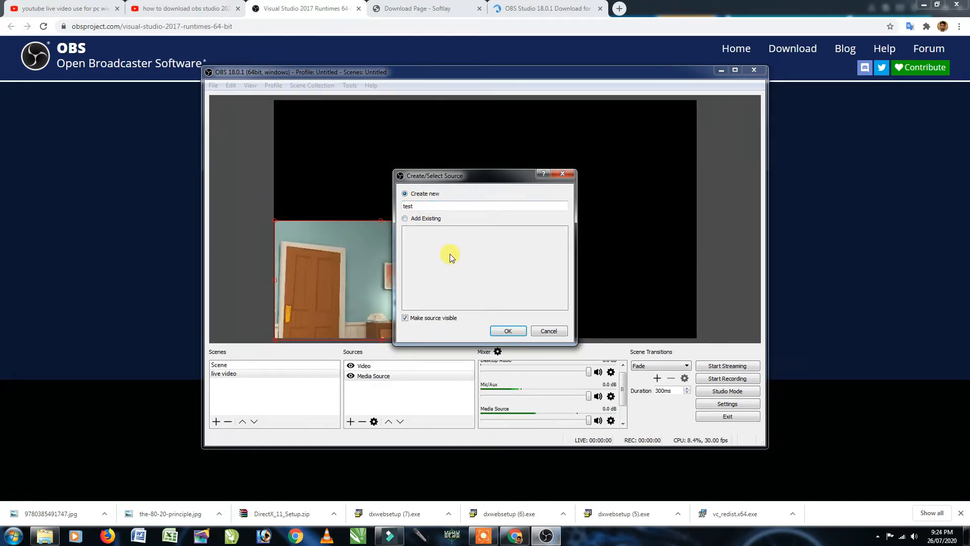
pyautogui.click(508, 337)
pyautogui.click(642, 327)
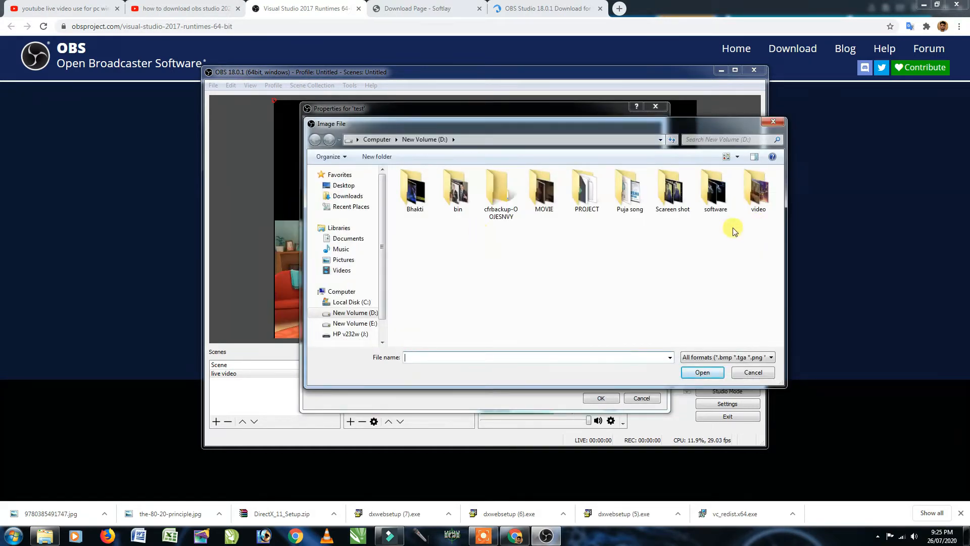
pyautogui.doubleClick(672, 210)
pyautogui.scroll(-5, 690, 276)
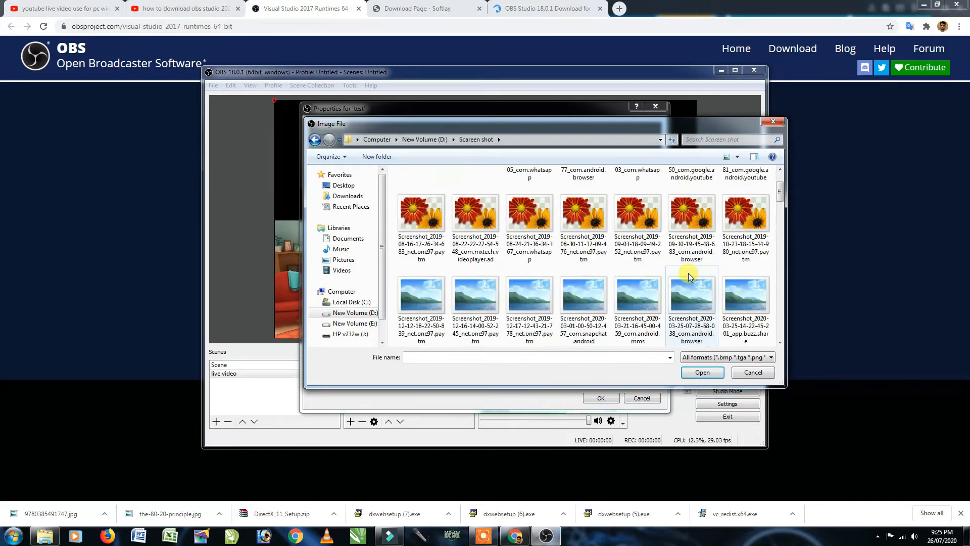
pyautogui.scroll(-10, 689, 275)
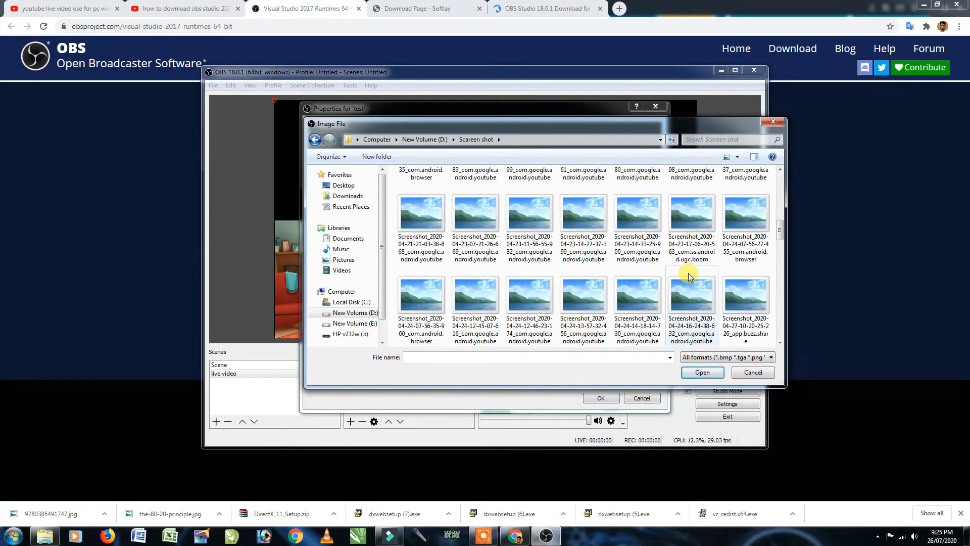
pyautogui.scroll(-3, 689, 275)
pyautogui.scroll(5, 690, 276)
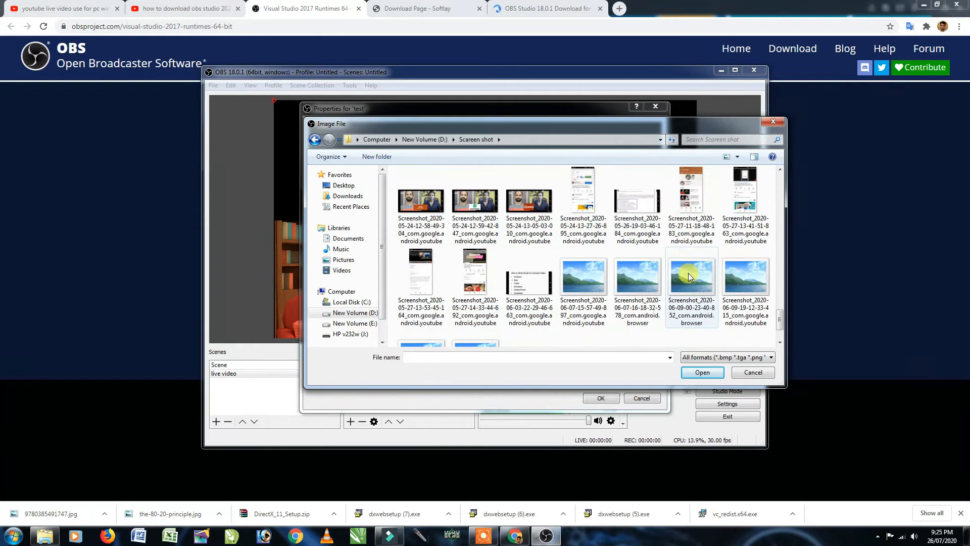
pyautogui.scroll(-3, 690, 276)
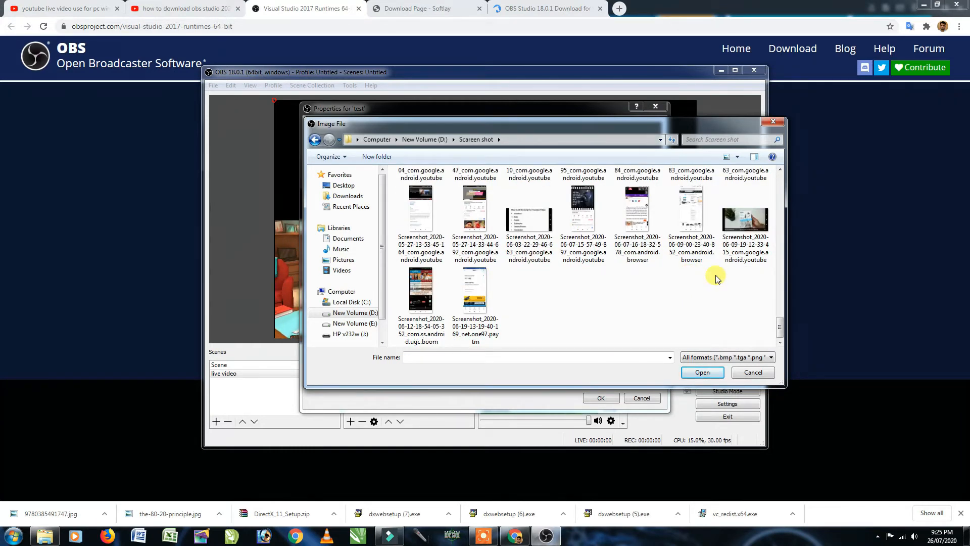
pyautogui.click(743, 222)
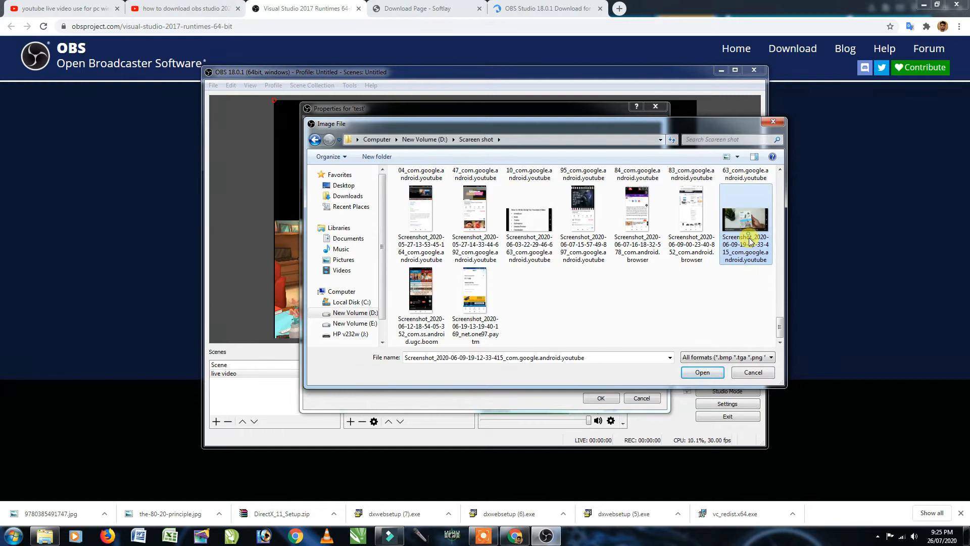
pyautogui.click(701, 373)
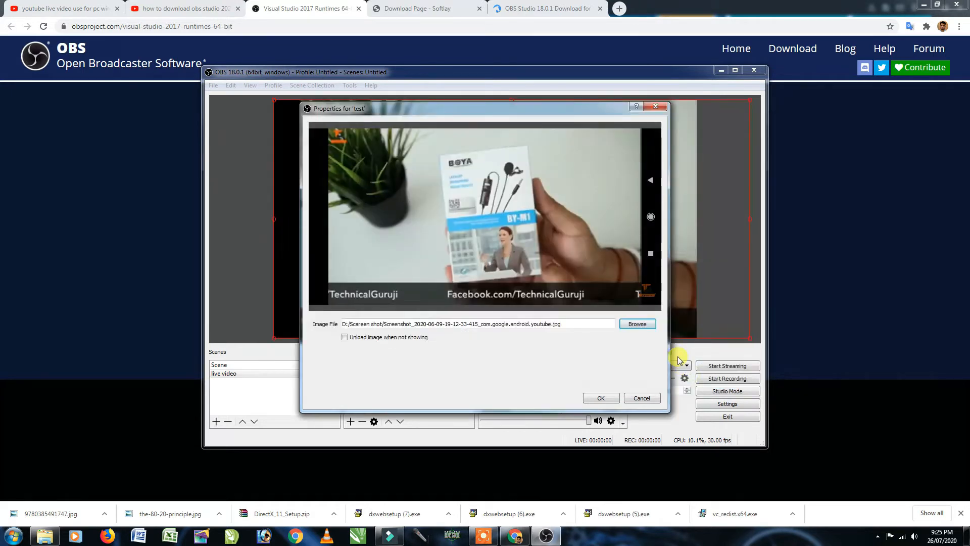
pyautogui.click(604, 398)
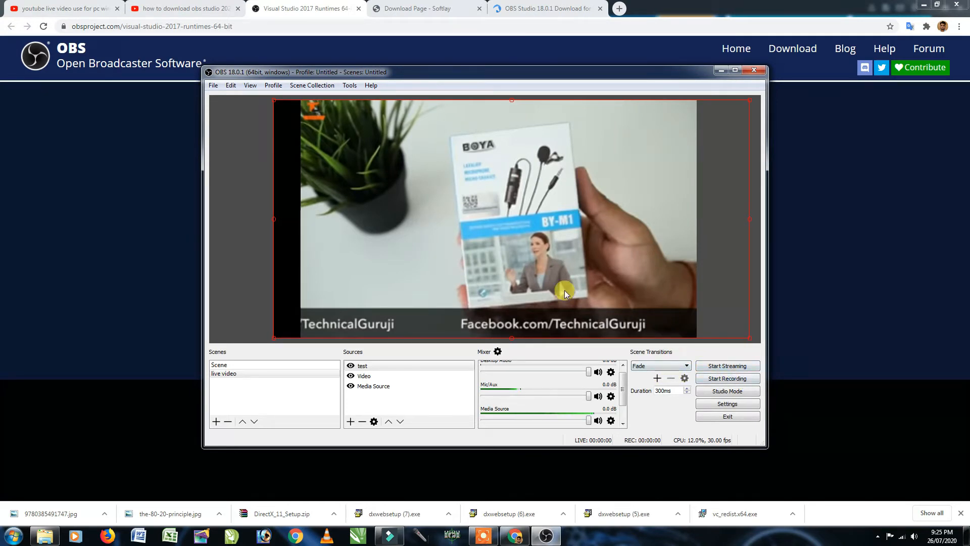
# Shrink the test image to about one sixth of the canvas width and place it in the canvas's upper-left corner.
pyautogui.moveTo(749, 339); pyautogui.dragTo(358, 203)
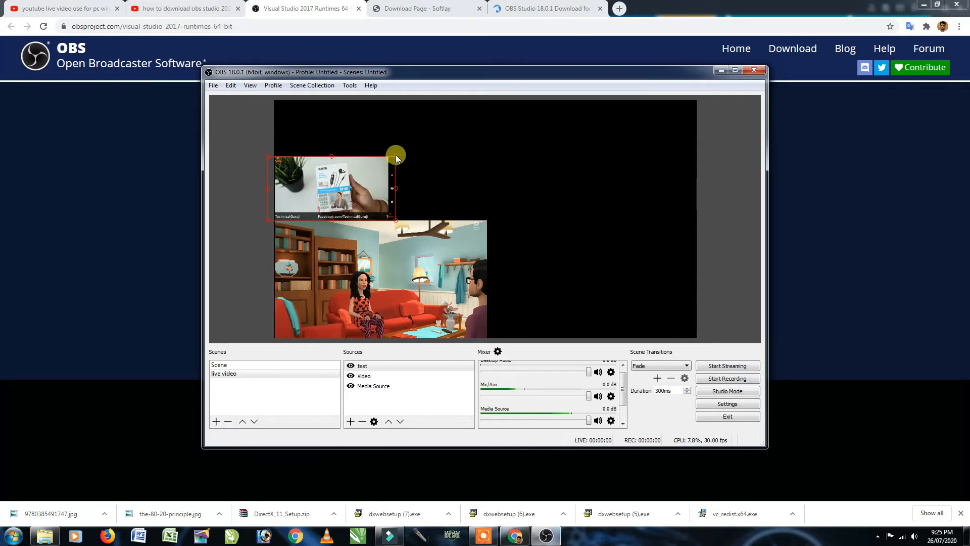
pyautogui.moveTo(395, 158); pyautogui.dragTo(462, 113)
pyautogui.moveTo(394, 184); pyautogui.dragTo(380, 251)
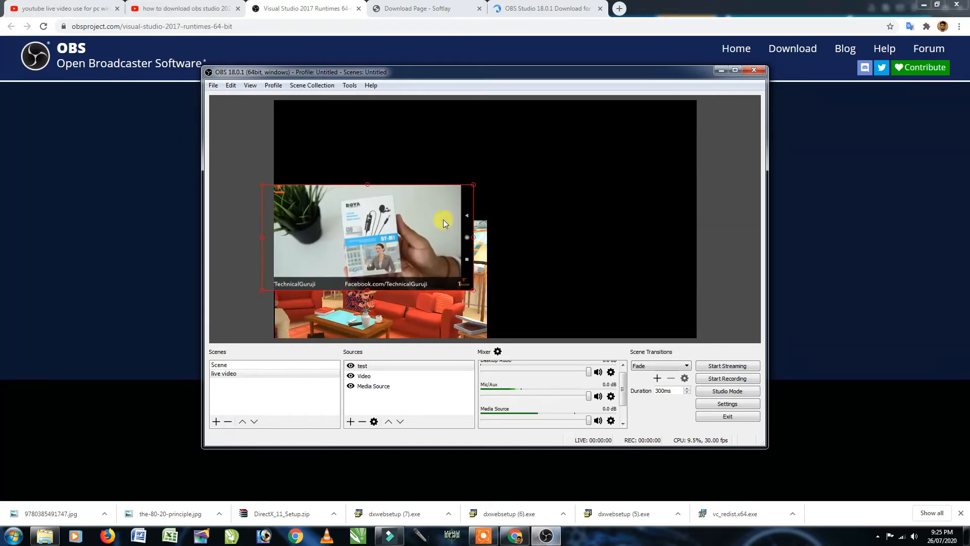
pyautogui.moveTo(473, 184); pyautogui.dragTo(331, 254)
pyautogui.moveTo(300, 285); pyautogui.dragTo(316, 120)
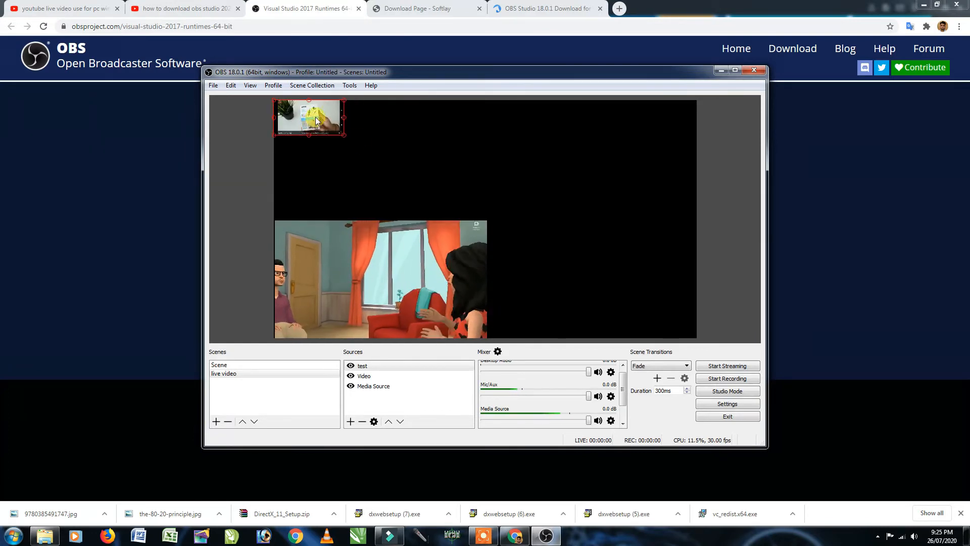
pyautogui.click(367, 377)
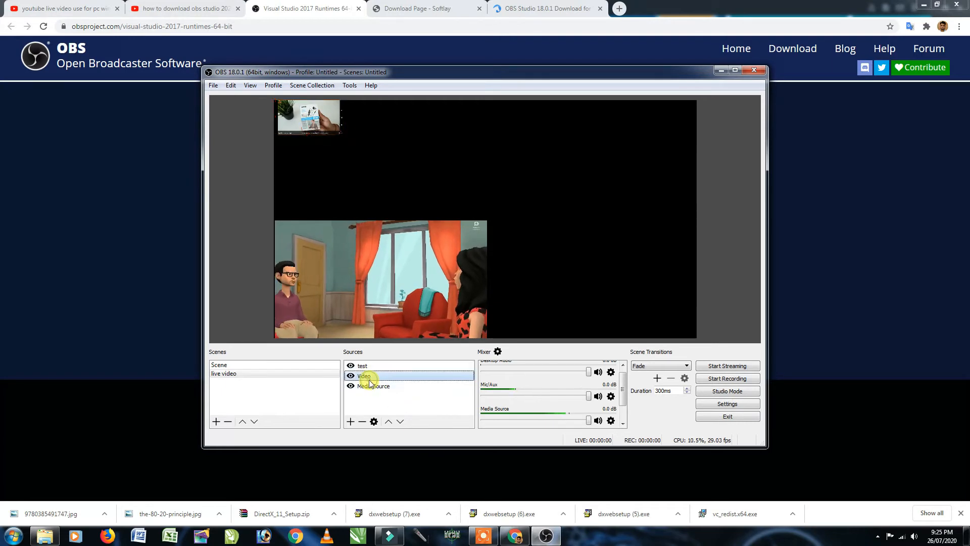
pyautogui.click(370, 389)
pyautogui.doubleClick(370, 389)
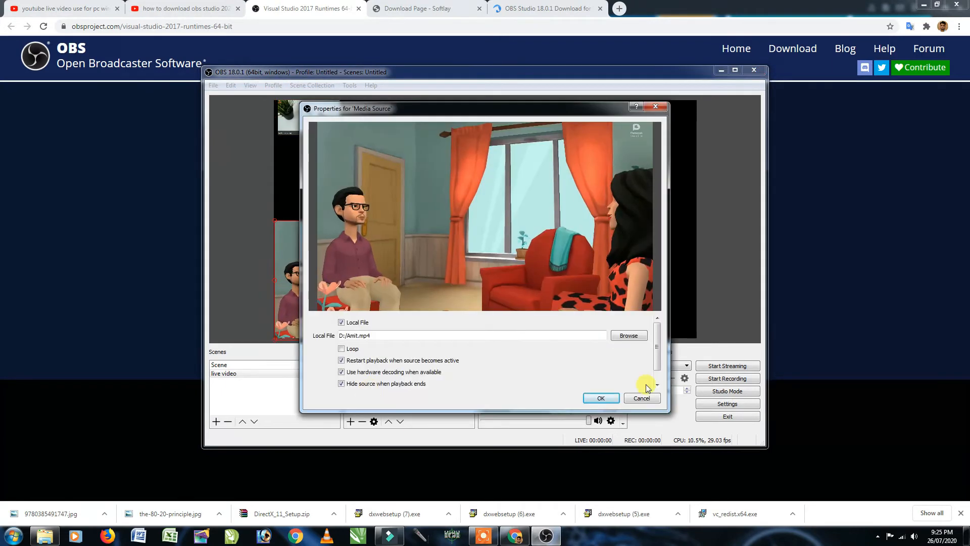
pyautogui.click(637, 396)
# Reselect test.mp4 from New Volume (D:) as the Video source's local file and accept its properties.
pyautogui.doubleClick(366, 376)
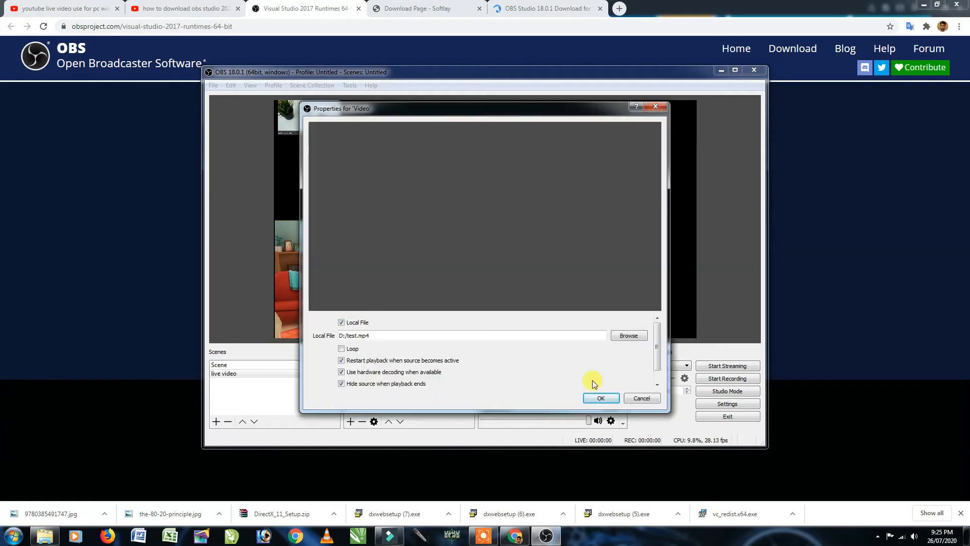
pyautogui.click(628, 336)
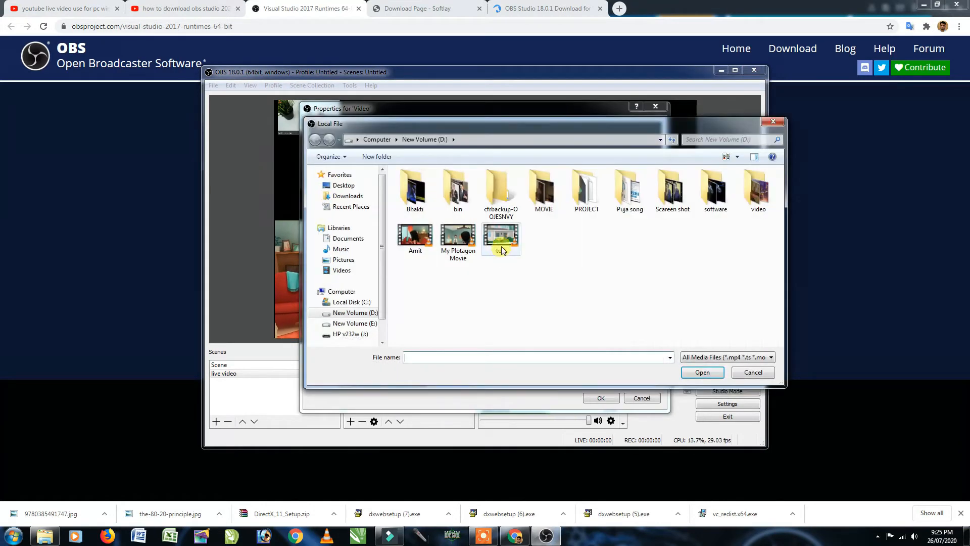
pyautogui.click(703, 373)
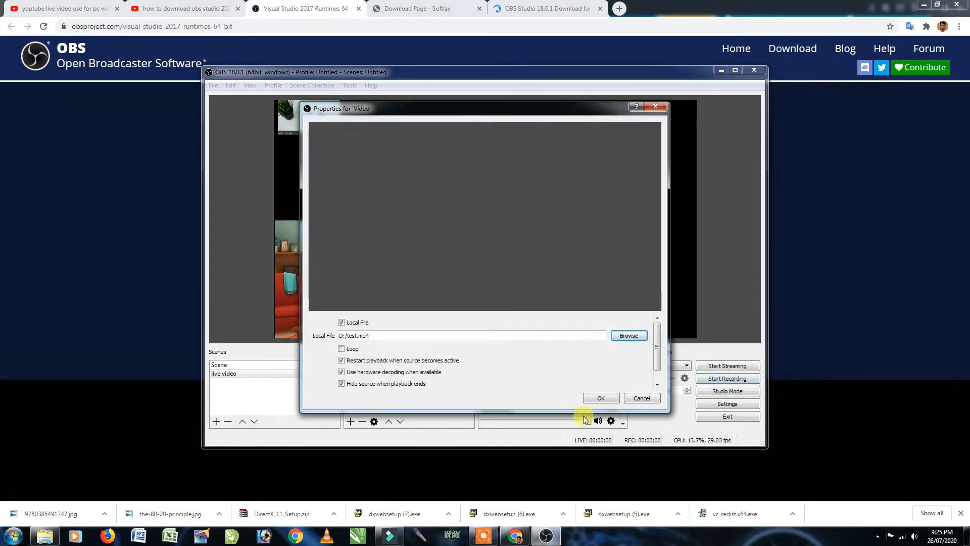
pyautogui.click(601, 398)
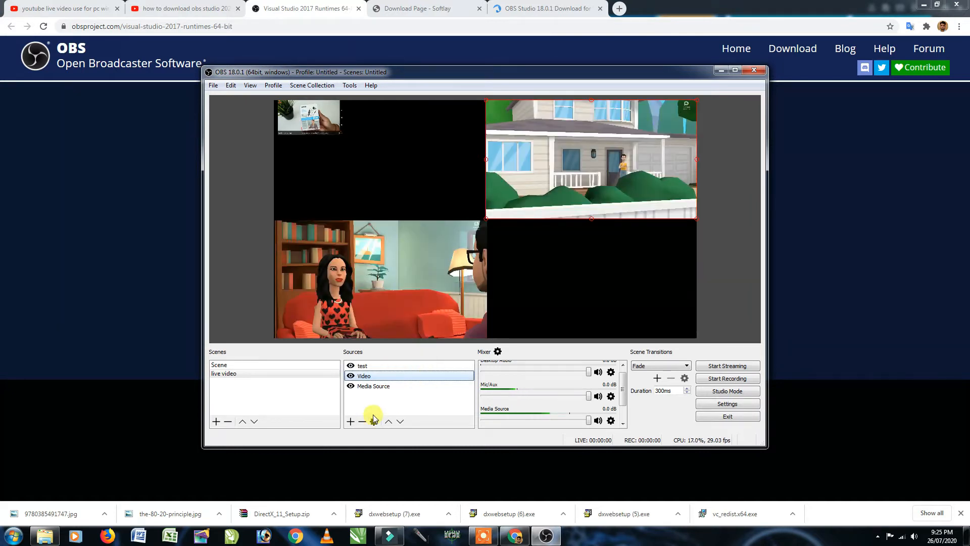
# Add a new Video Capture Device source to the live video scene and dismiss its properties without changing the device settings.
pyautogui.click(352, 424)
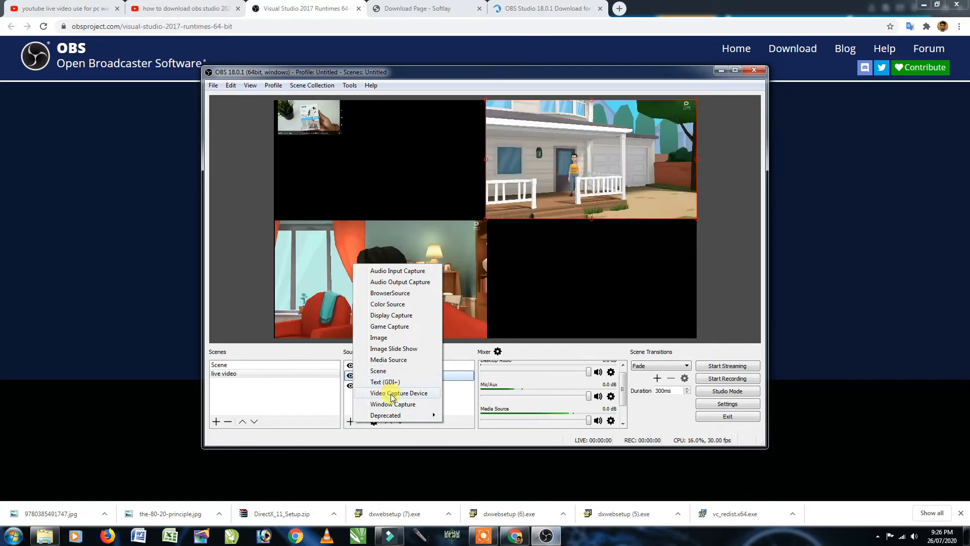
pyautogui.click(394, 393)
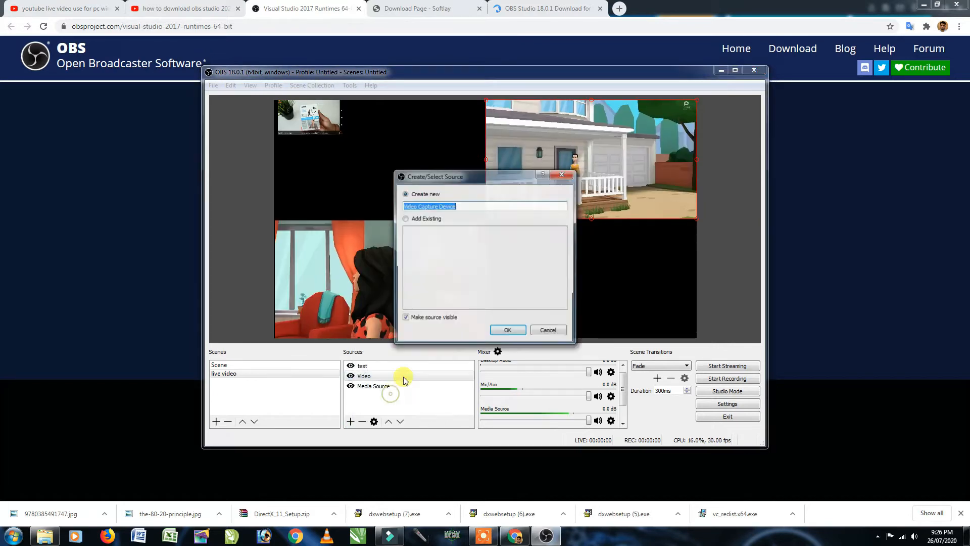
pyautogui.click(503, 332)
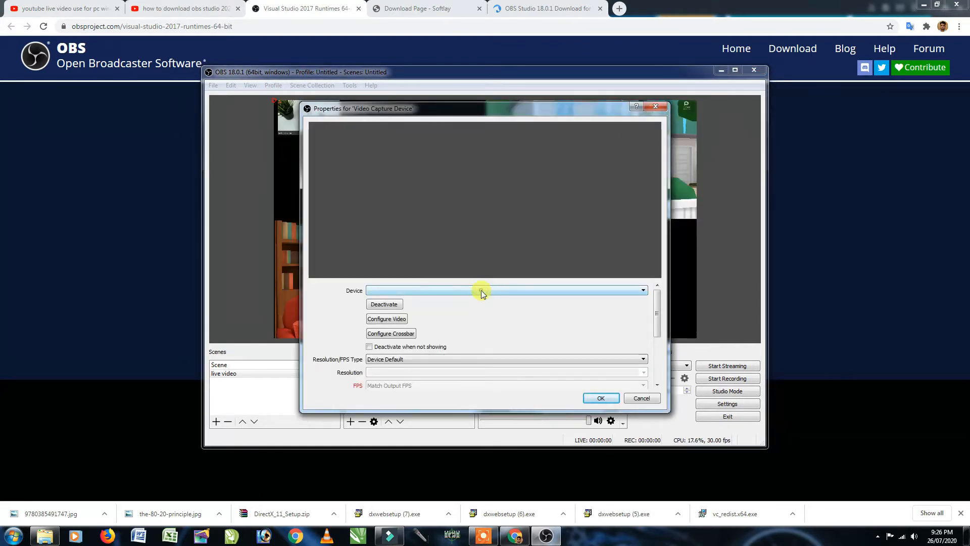
pyautogui.click(475, 358)
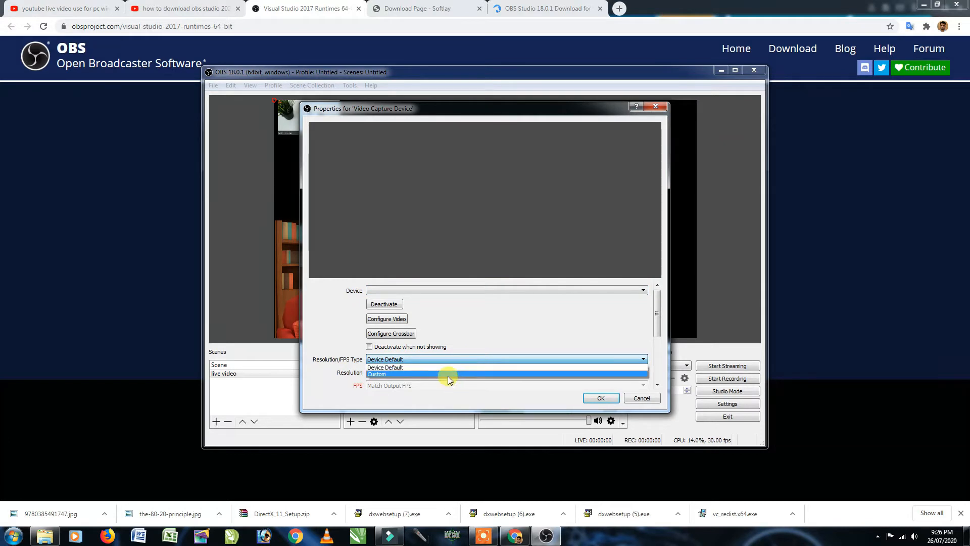
pyautogui.click(394, 347)
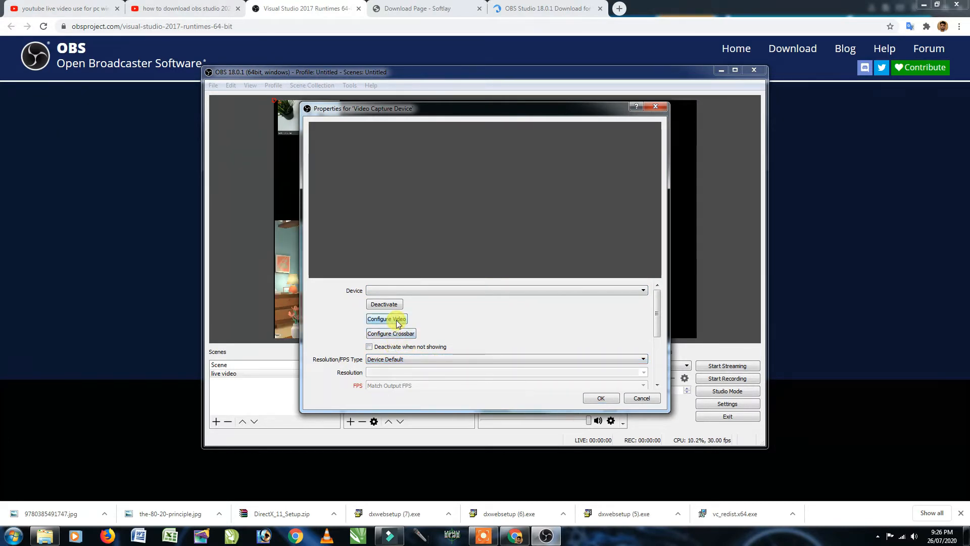
pyautogui.click(626, 397)
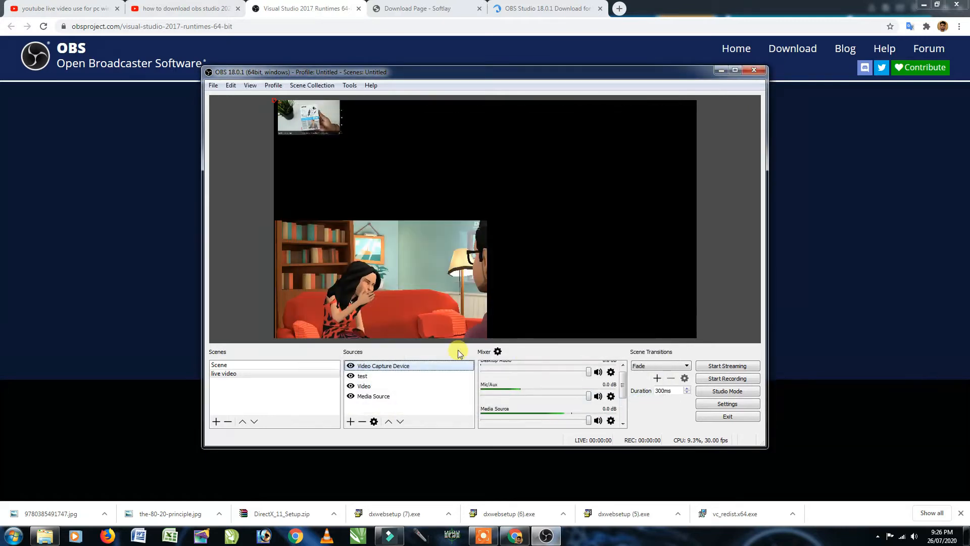
pyautogui.click(350, 422)
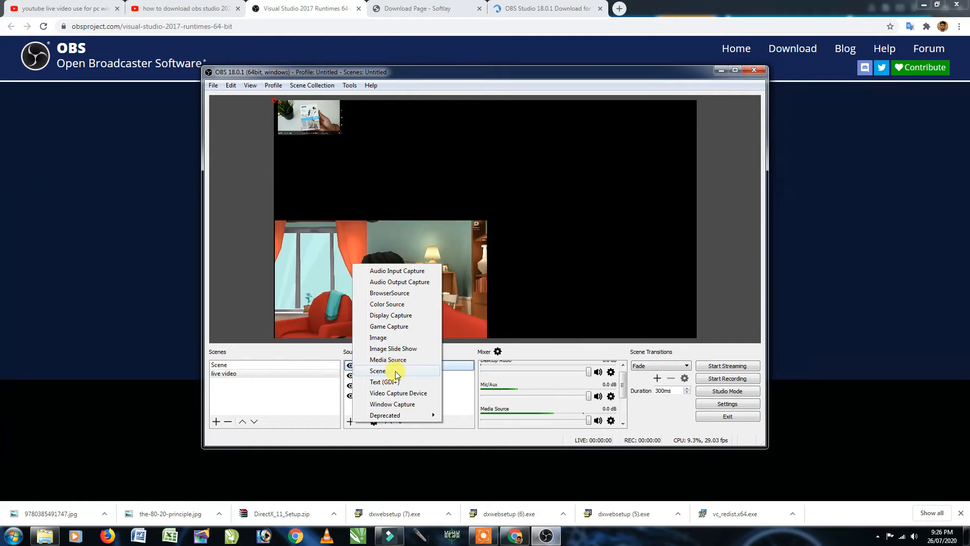
pyautogui.click(396, 374)
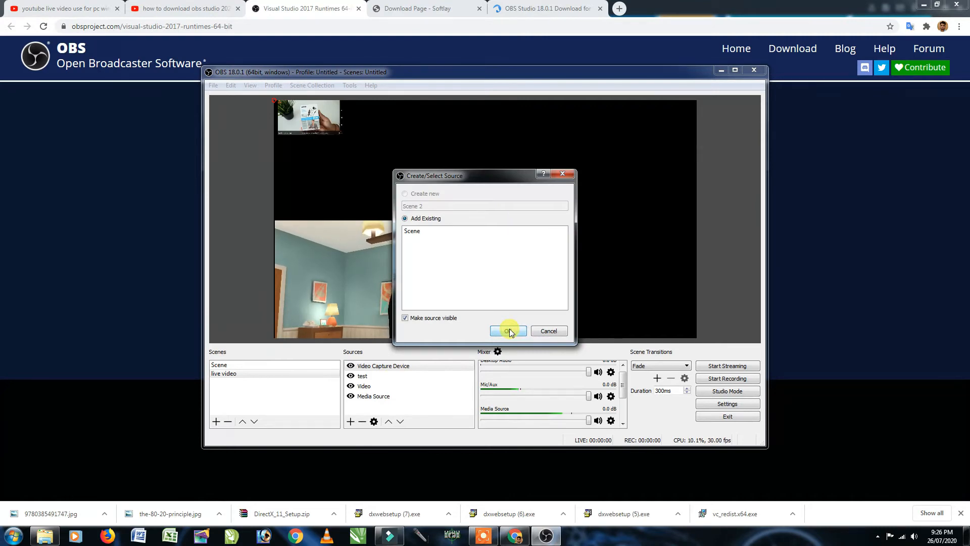
pyautogui.click(550, 333)
# Add a Display Capture source of Display 0 (Primary Monitor) with cursor capture enabled to the live video scene.
pyautogui.click(350, 421)
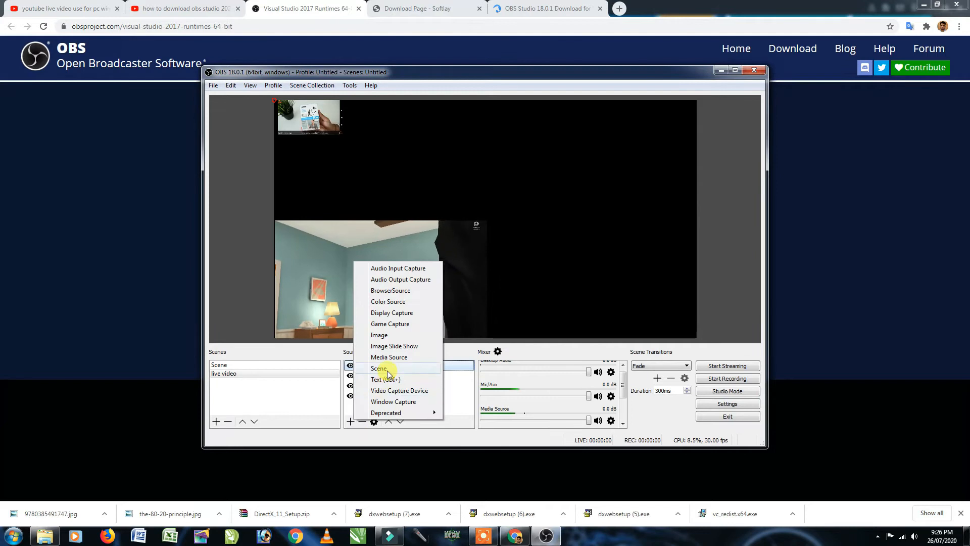
pyautogui.click(409, 315)
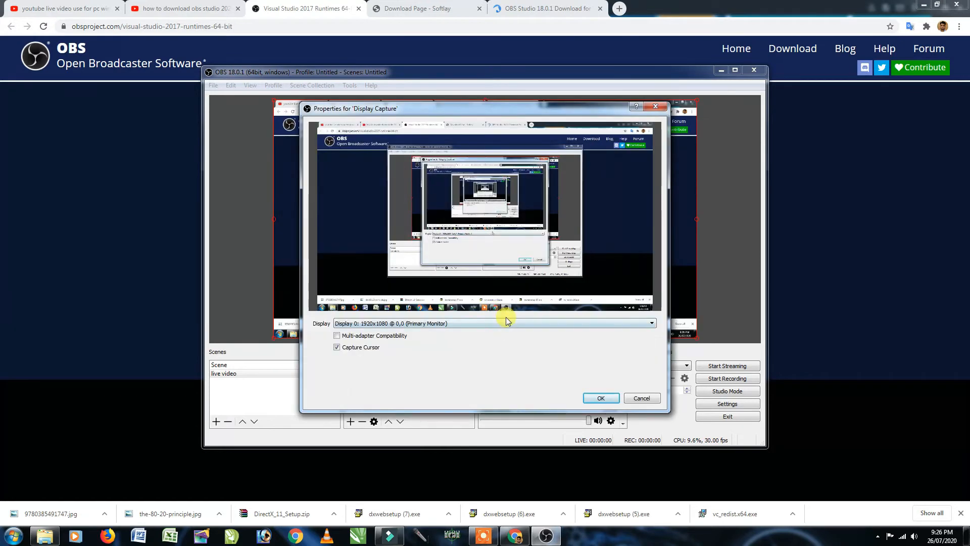
pyautogui.click(510, 322)
pyautogui.click(511, 322)
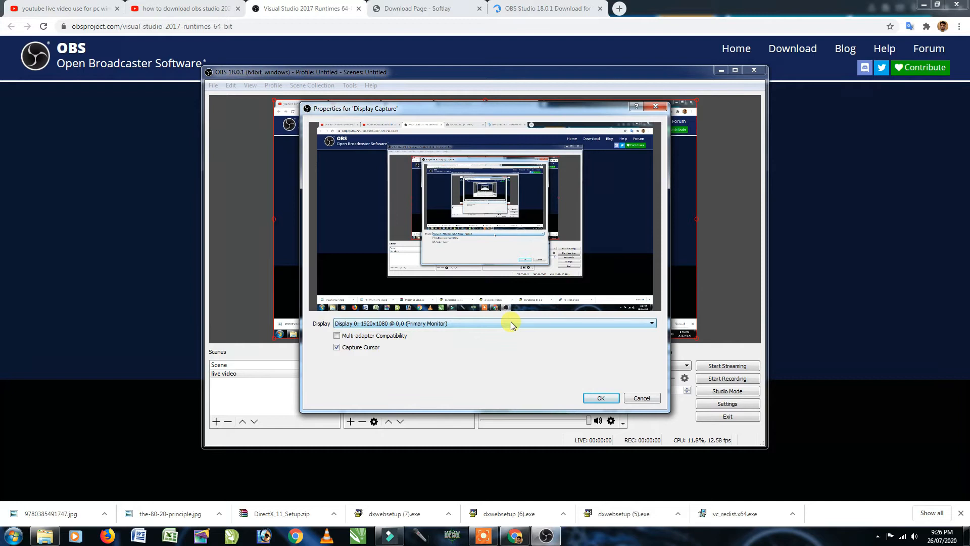
pyautogui.click(599, 397)
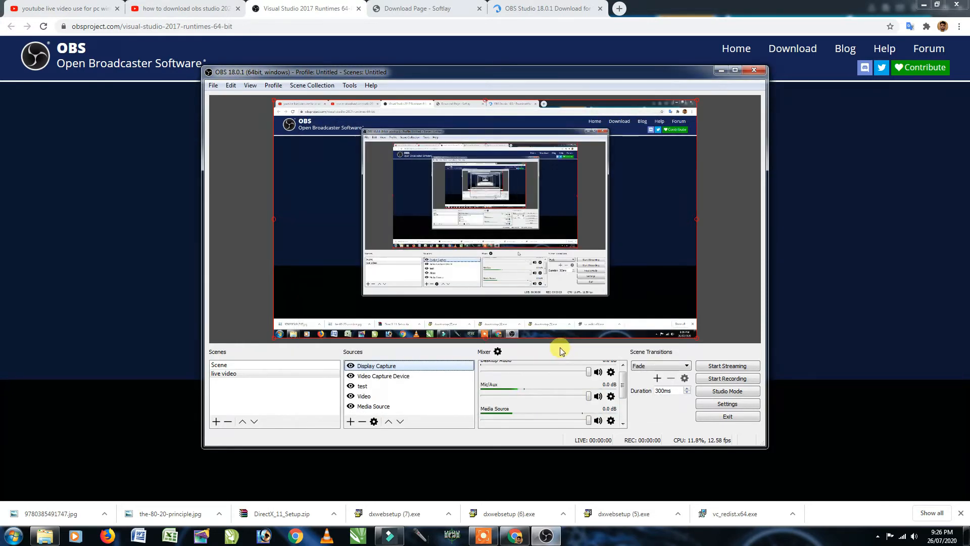
# Shrink the display capture to about half the canvas width and move it into the canvas's lower-right corner.
pyautogui.moveTo(699, 339); pyautogui.dragTo(505, 217)
pyautogui.moveTo(478, 177); pyautogui.dragTo(569, 172)
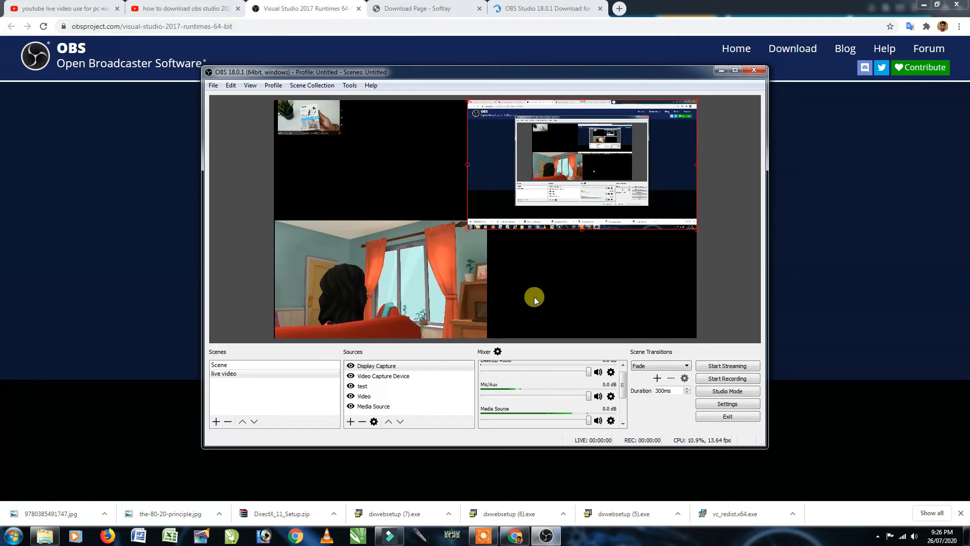
pyautogui.click(350, 421)
pyautogui.click(448, 386)
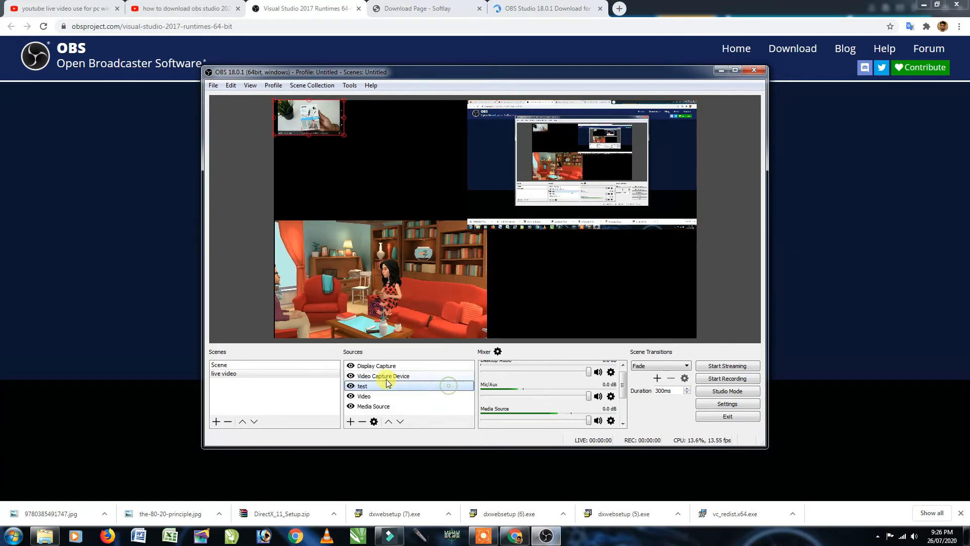
pyautogui.click(369, 397)
pyautogui.moveTo(613, 190); pyautogui.dragTo(616, 299)
# Restart the Video source's playback by choosing test.mp4 on New Volume (D:) again and accepting its properties.
pyautogui.doubleClick(369, 396)
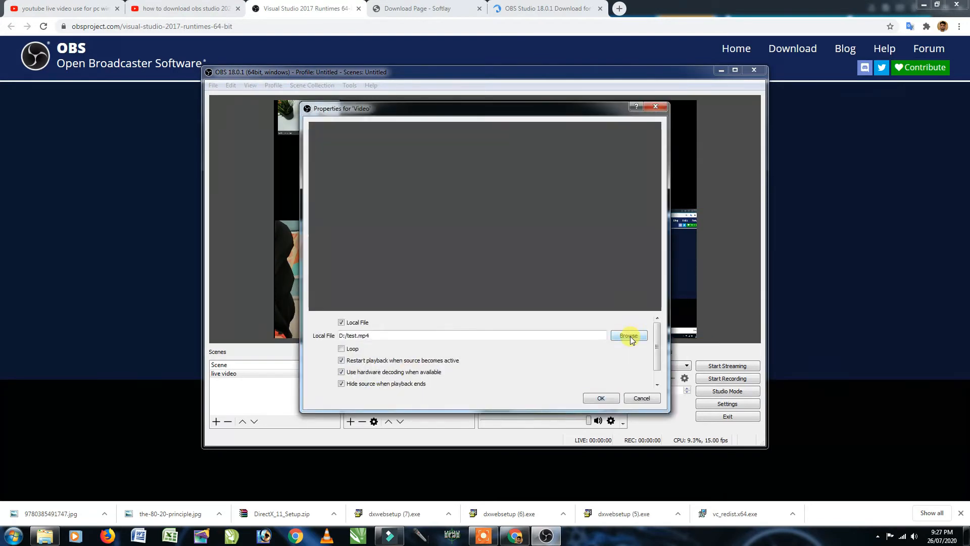
pyautogui.click(628, 336)
pyautogui.click(500, 237)
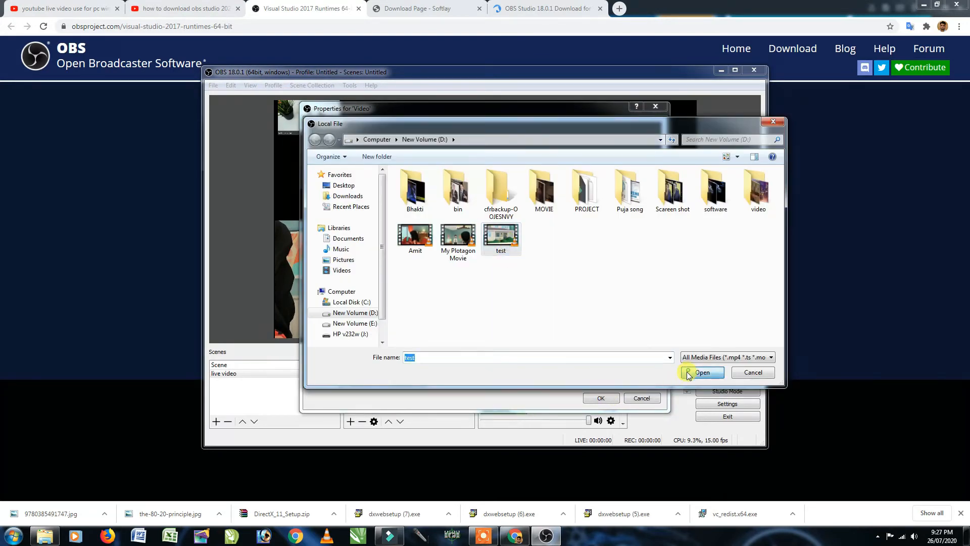
pyautogui.click(688, 374)
pyautogui.click(599, 397)
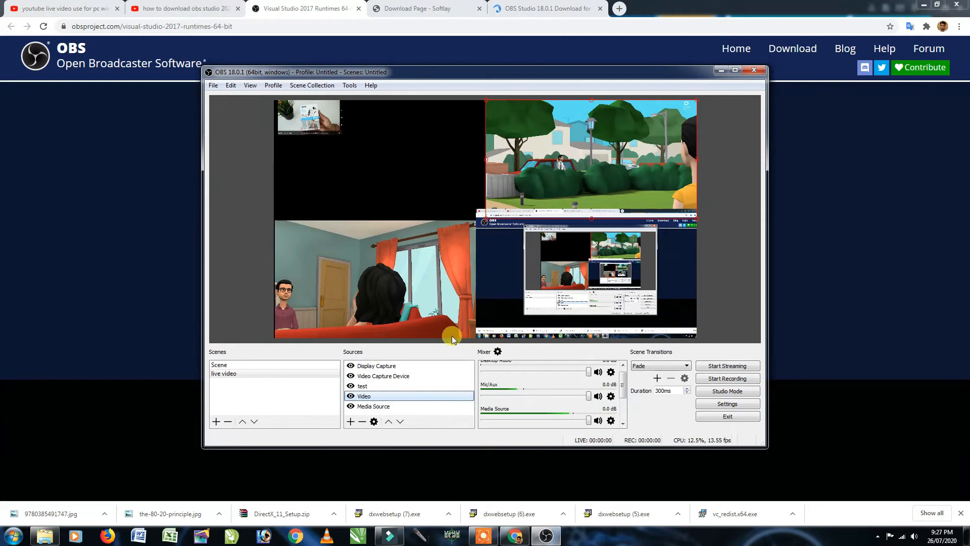
# Move the Video source one place down in the source order, below Media Source.
pyautogui.click(527, 173)
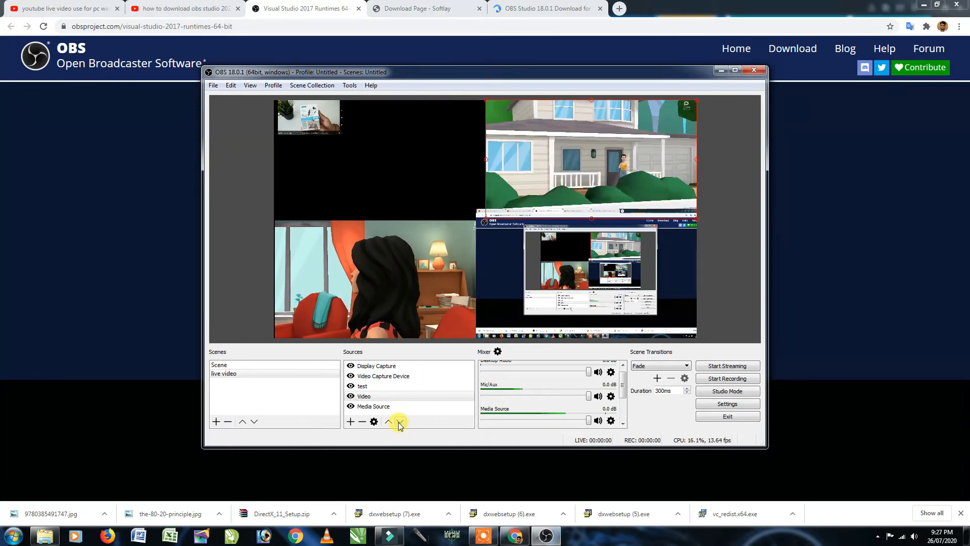
pyautogui.click(399, 421)
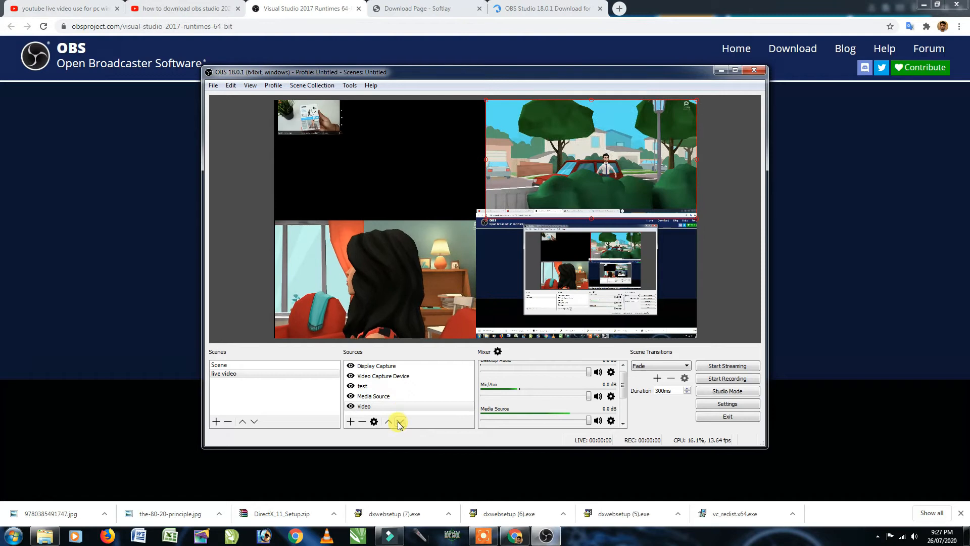
pyautogui.click(383, 364)
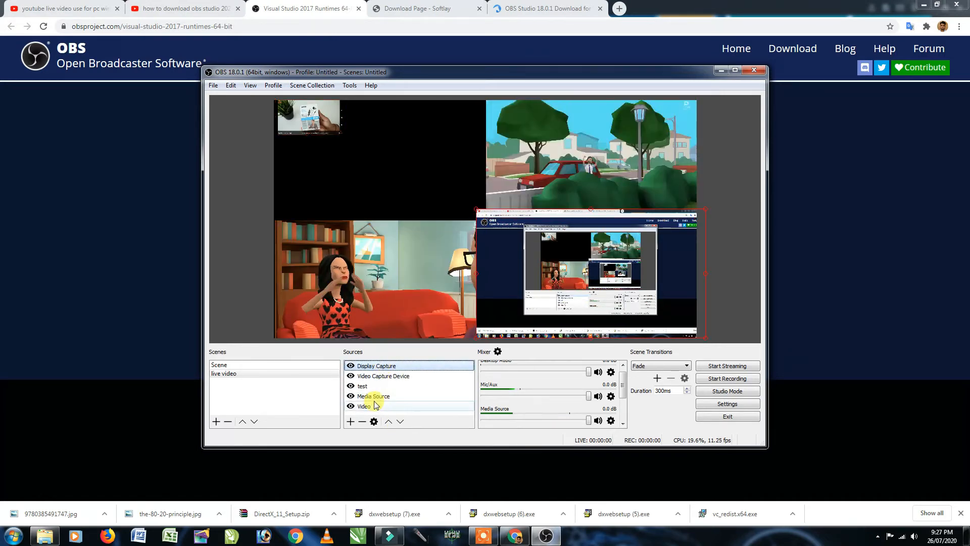
pyautogui.click(373, 396)
pyautogui.click(382, 376)
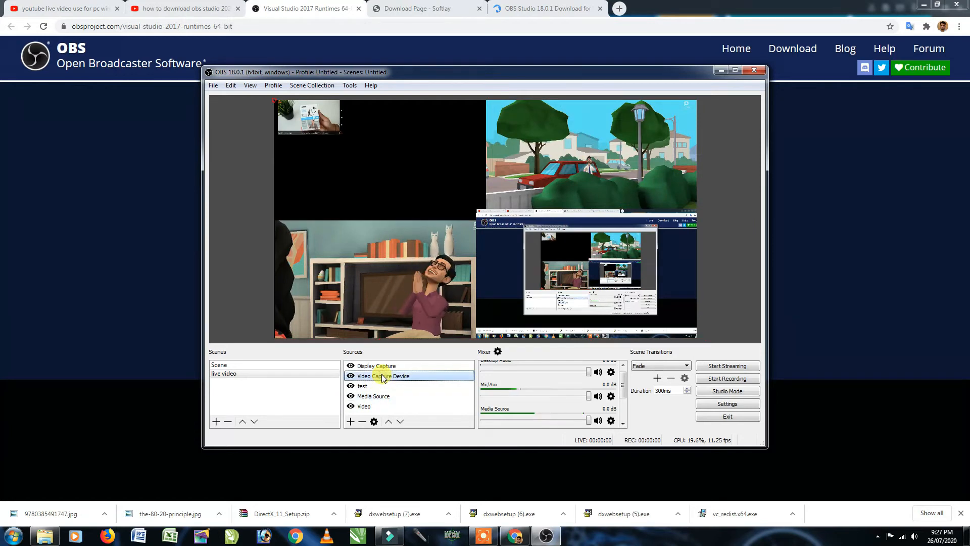
pyautogui.click(350, 422)
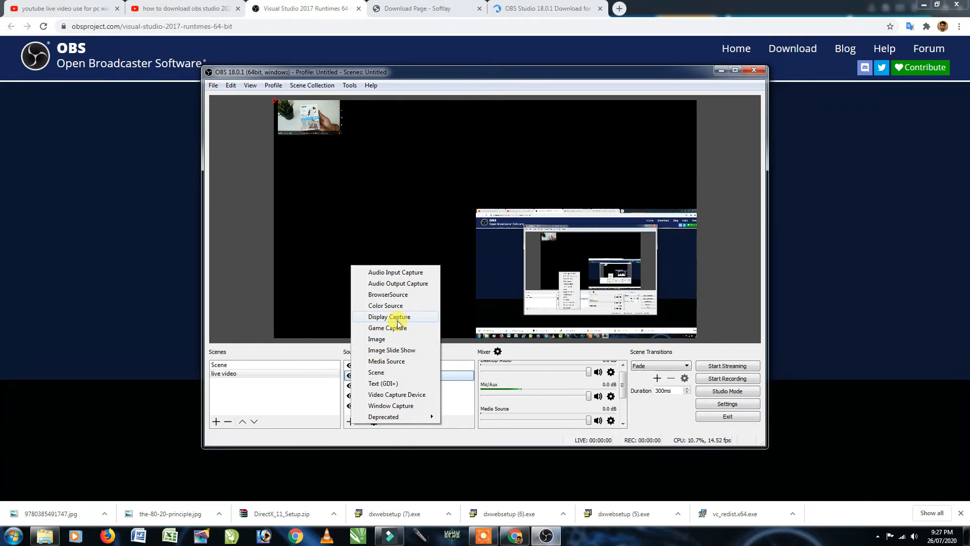
pyautogui.click(399, 295)
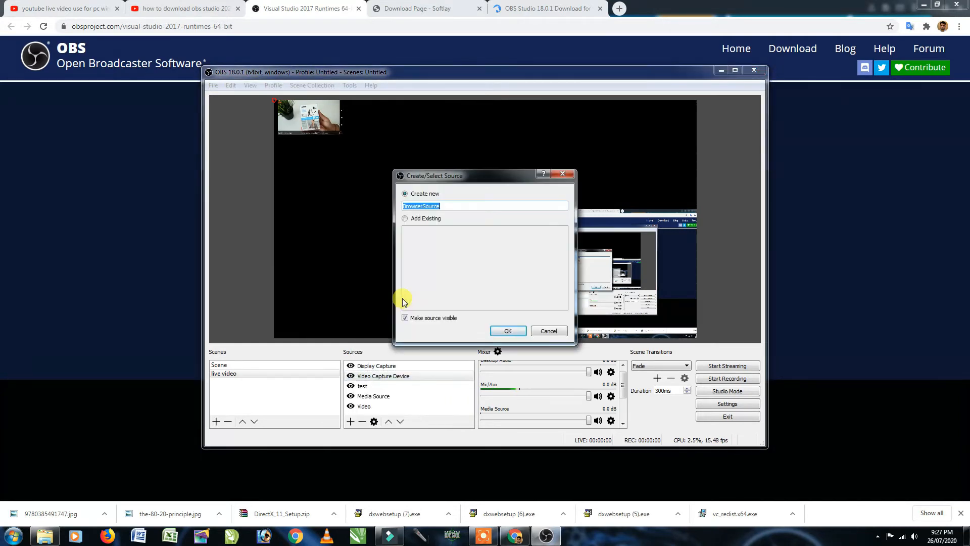
pyautogui.click(495, 332)
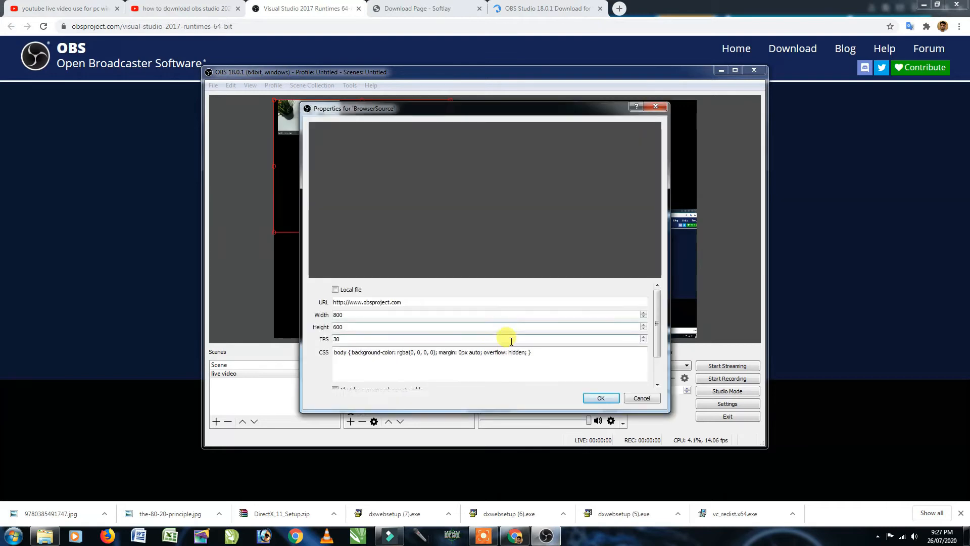
pyautogui.click(336, 289)
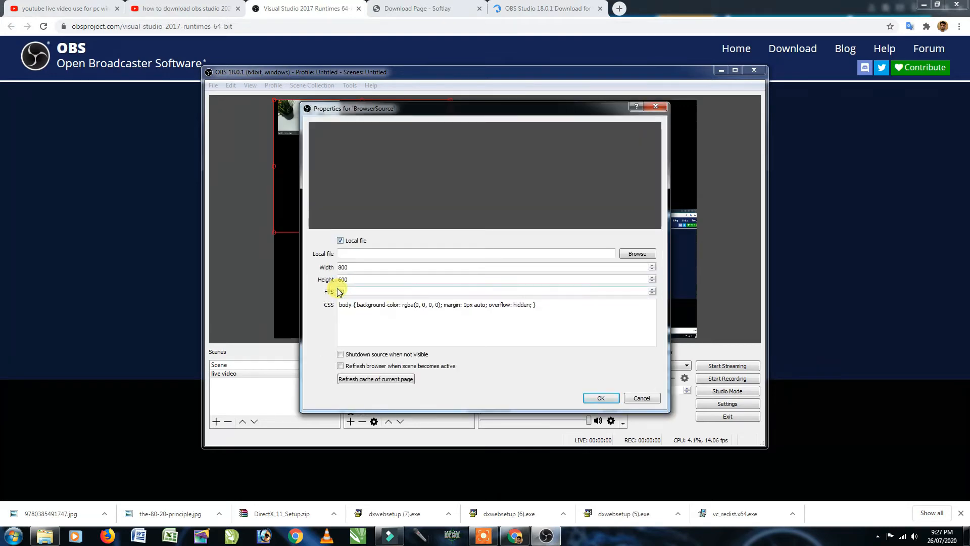
pyautogui.click(341, 241)
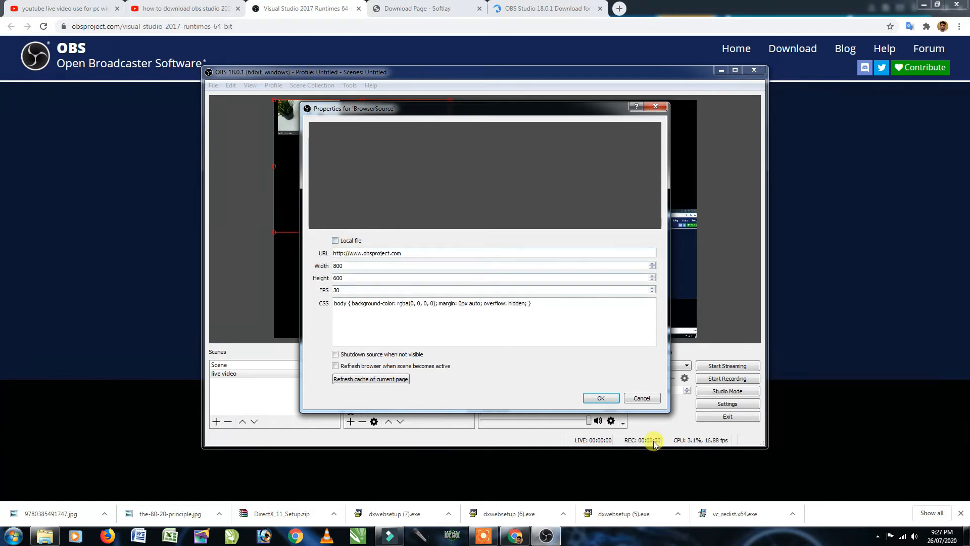
pyautogui.click(642, 398)
pyautogui.click(351, 421)
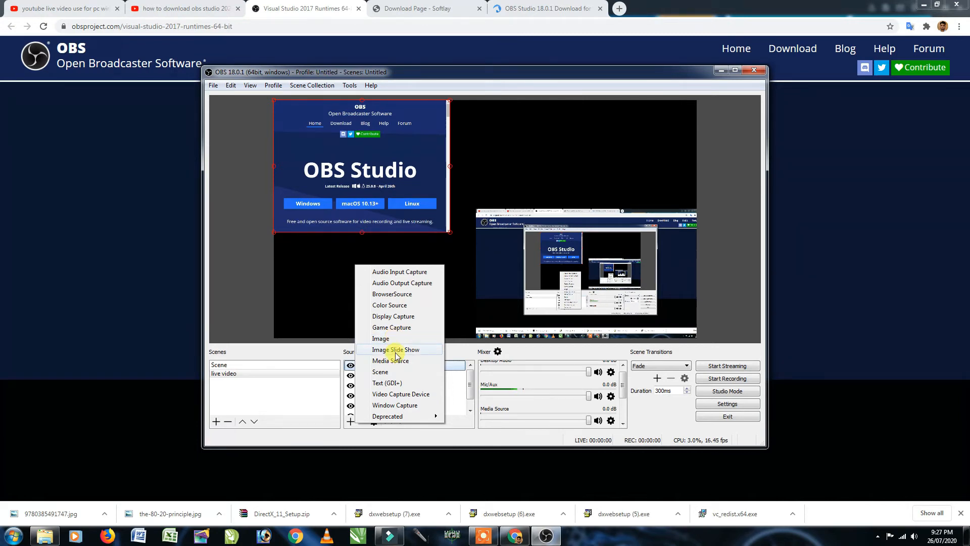
pyautogui.click(381, 337)
pyautogui.click(506, 331)
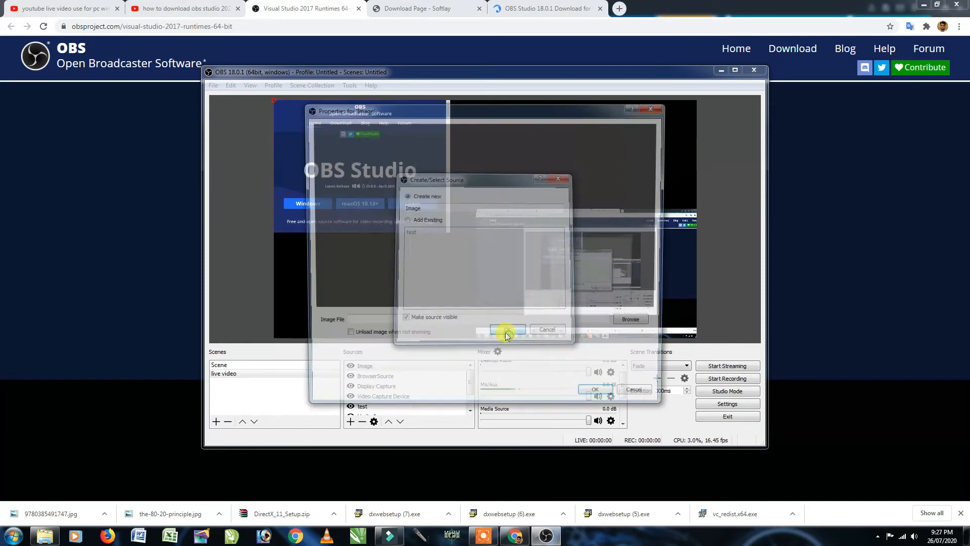
pyautogui.click(637, 325)
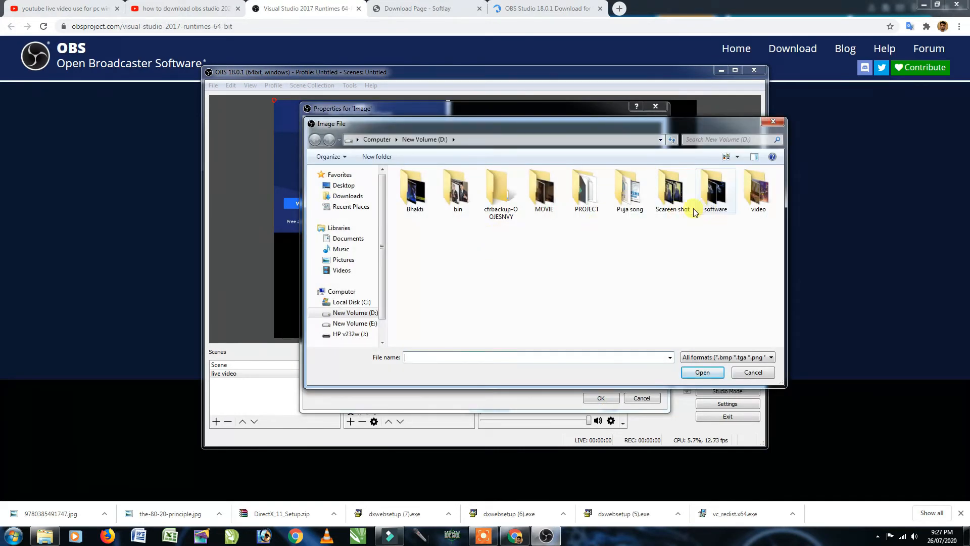
pyautogui.doubleClick(677, 212)
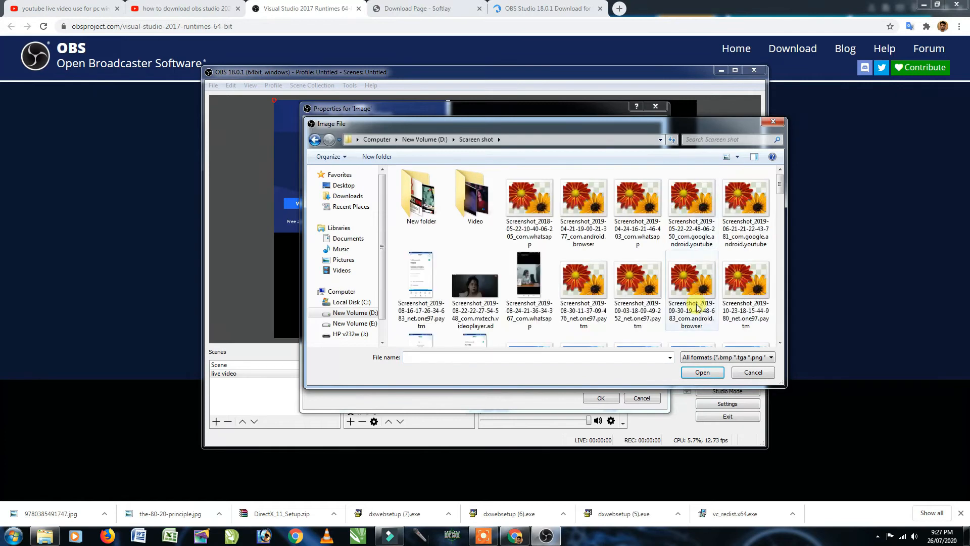
pyautogui.scroll(-5, 699, 314)
pyautogui.scroll(3, 699, 314)
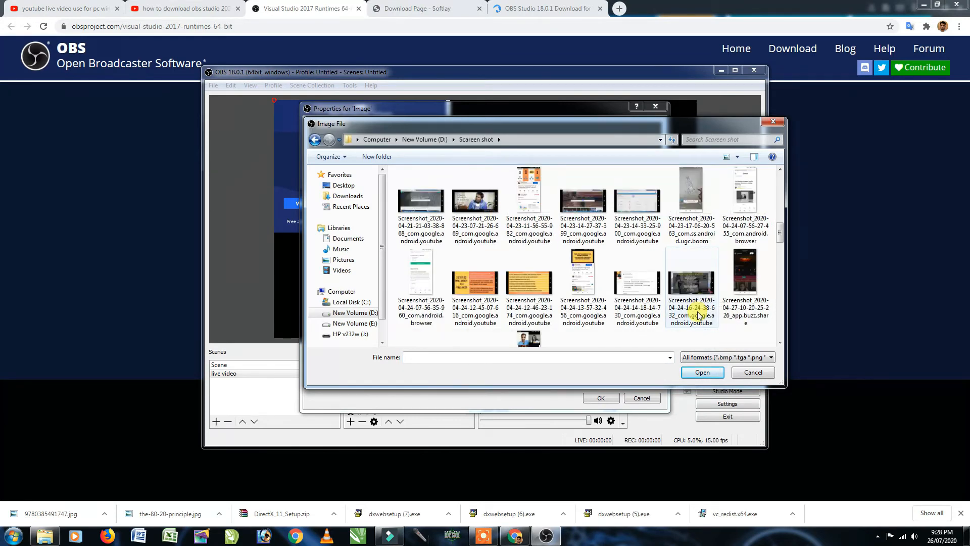
pyautogui.scroll(-8, 699, 314)
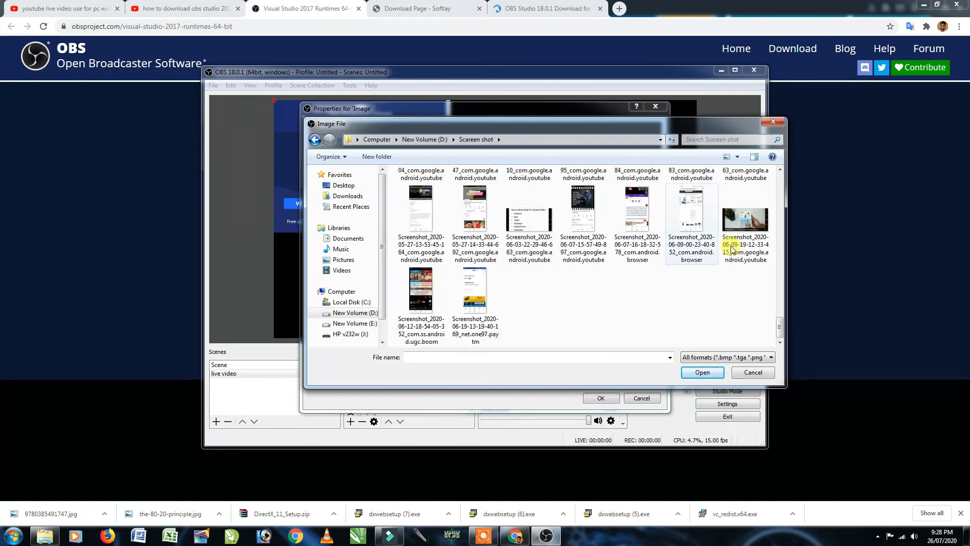
pyautogui.click(740, 233)
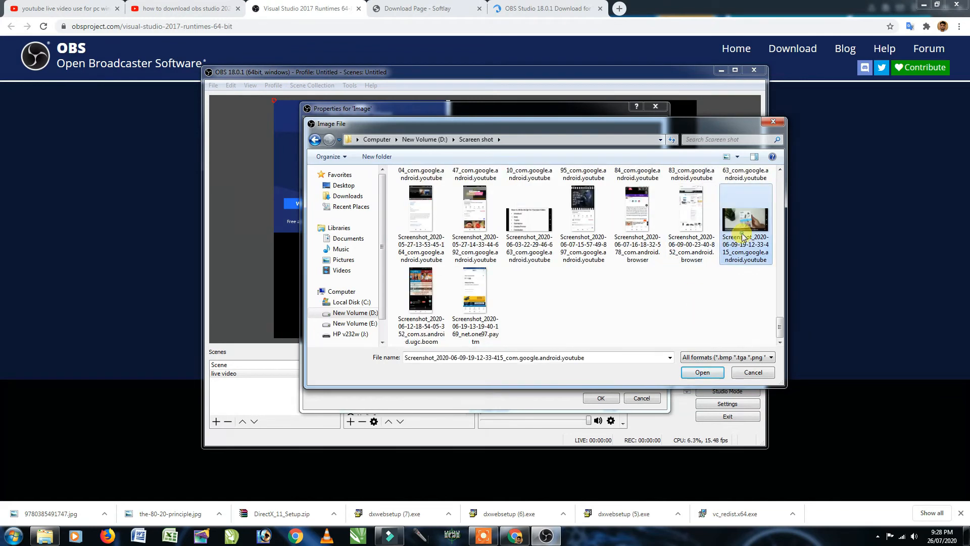
pyautogui.click(702, 372)
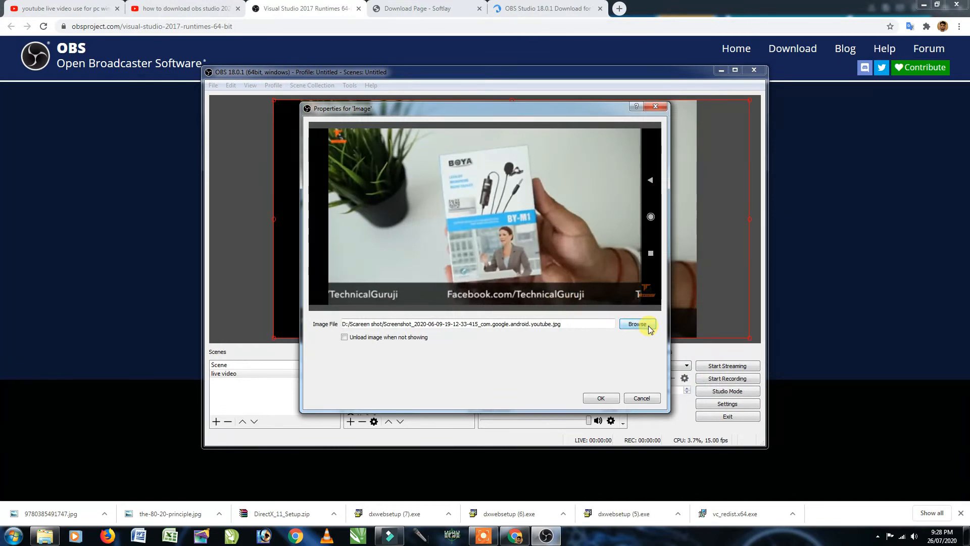
pyautogui.click(617, 397)
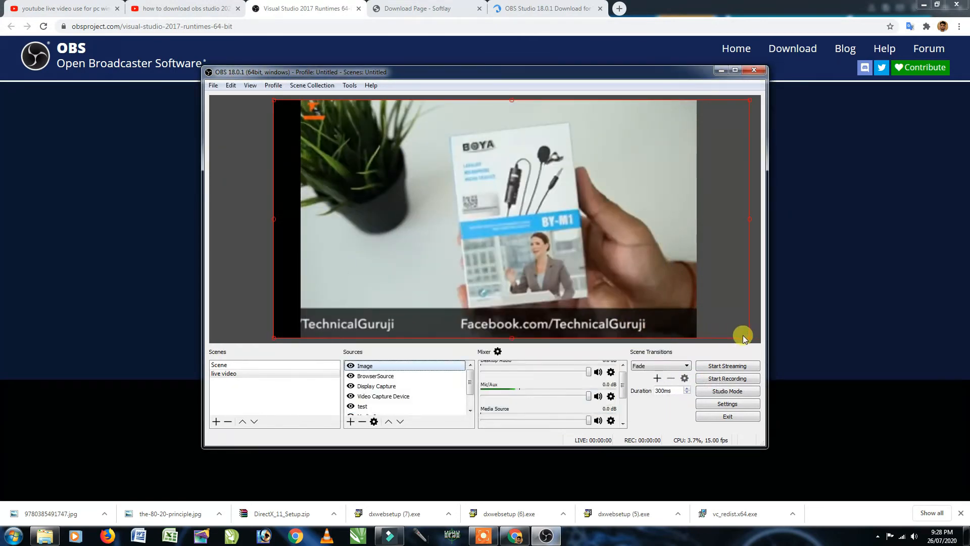
# Shrink the new image and place it in the canvas's upper-right area, and move the BrowserSource down to the lower-left area.
pyautogui.moveTo(751, 338); pyautogui.dragTo(544, 156)
pyautogui.moveTo(416, 206); pyautogui.dragTo(416, 297)
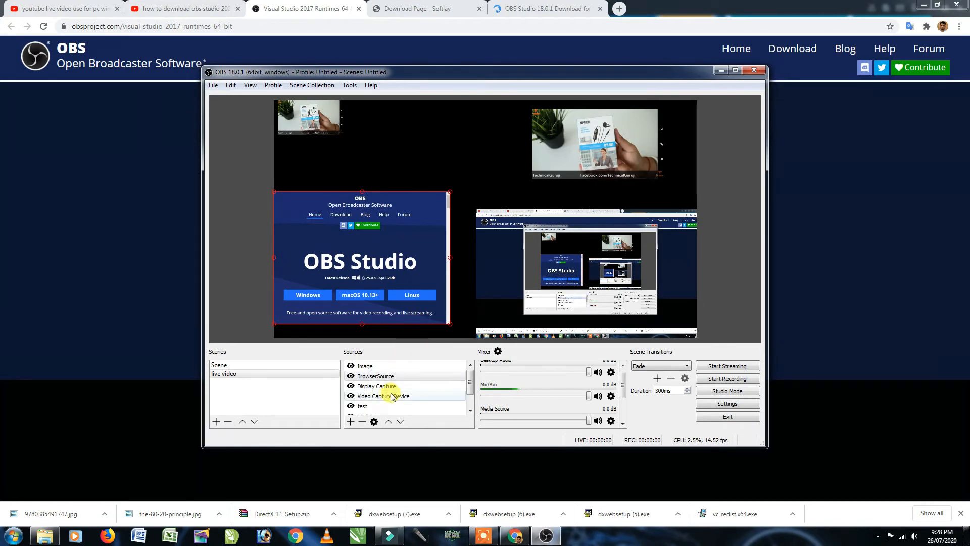
pyautogui.moveTo(422, 298); pyautogui.dragTo(423, 298)
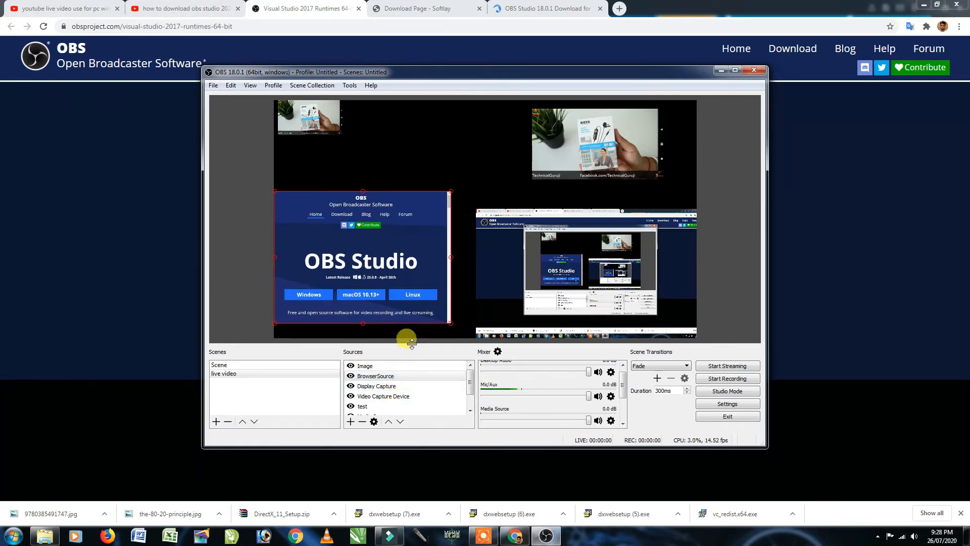
# Examine the BrowserSource's properties and leave them without making changes.
pyautogui.click(391, 386)
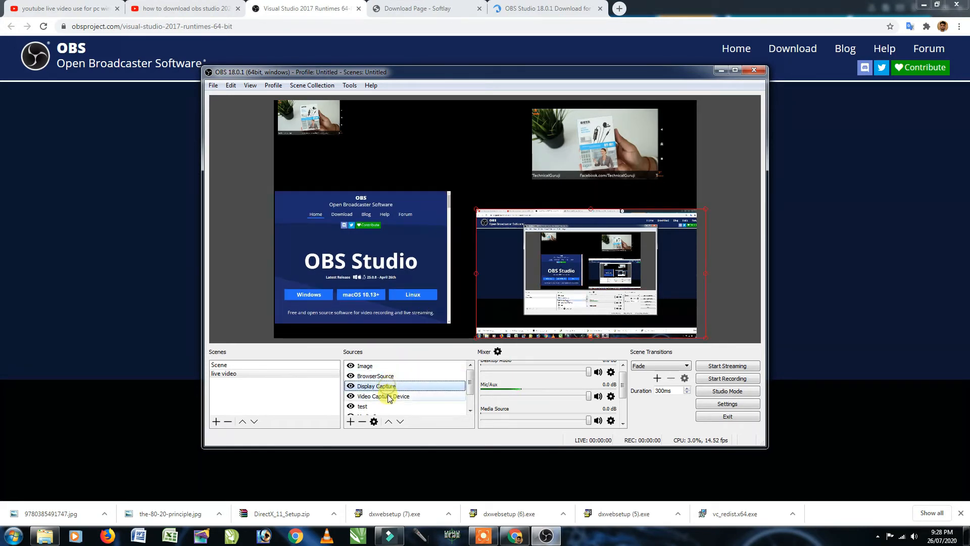
pyautogui.doubleClick(385, 376)
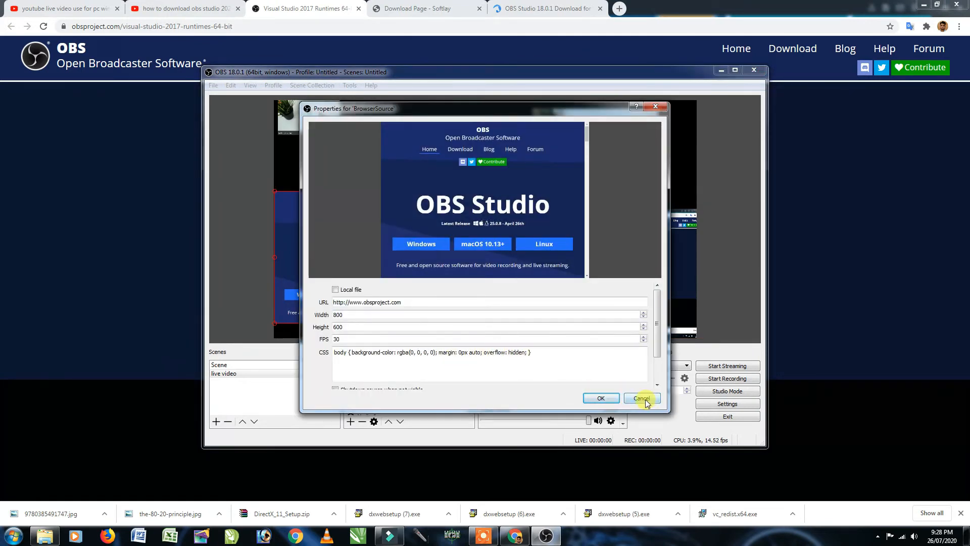
pyautogui.click(641, 398)
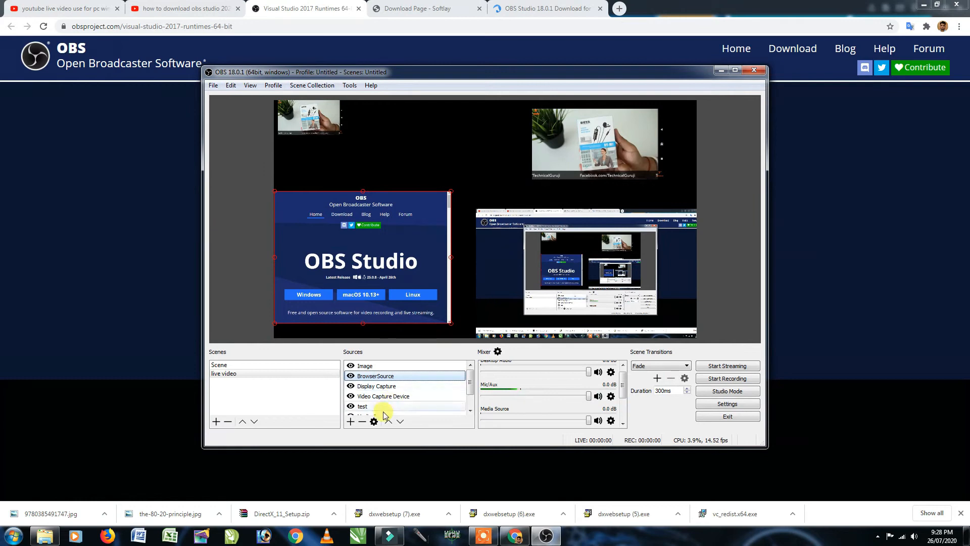
# Show the BrowserSource in a fullscreen projector and close the projector again.
pyautogui.rightClick(379, 377)
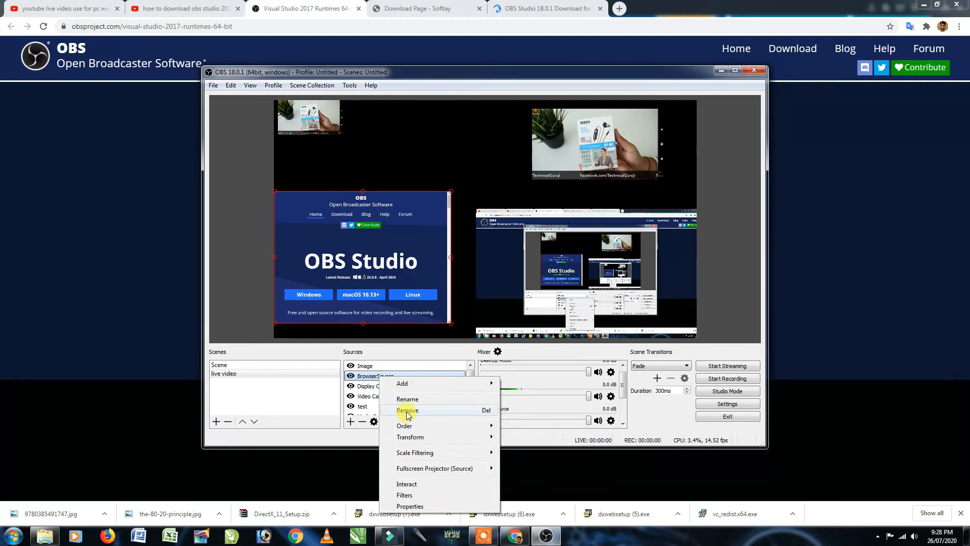
pyautogui.moveTo(446, 385)
pyautogui.moveTo(418, 439)
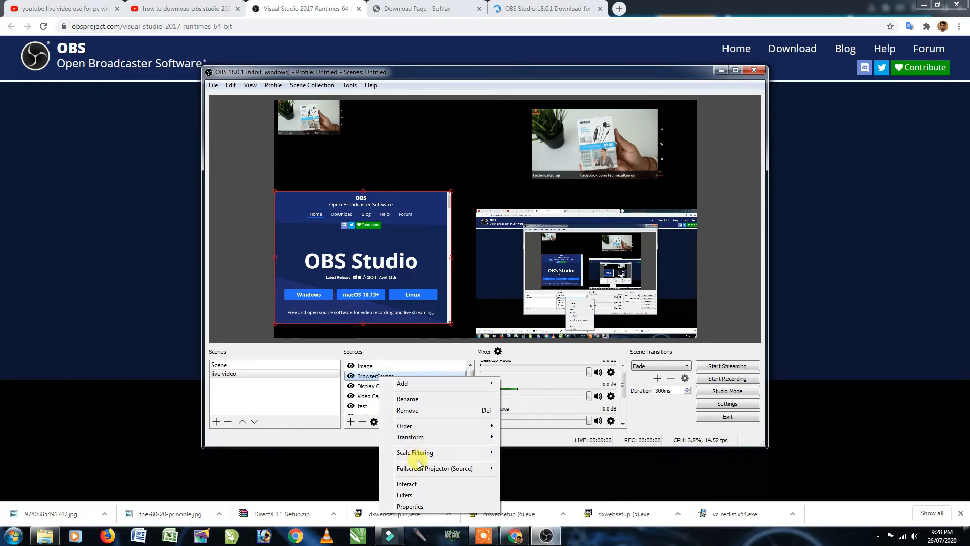
pyautogui.moveTo(422, 470)
pyautogui.click(538, 470)
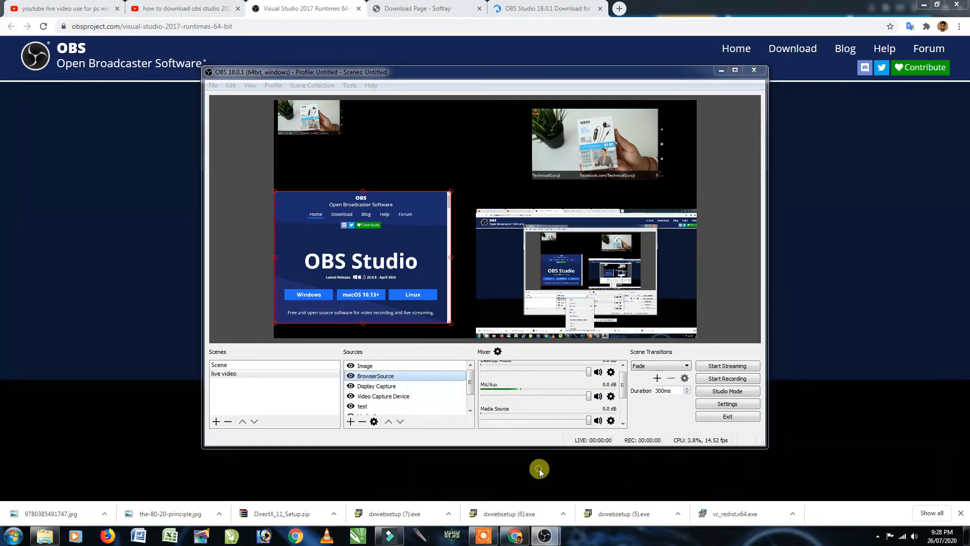
pyautogui.rightClick(442, 299)
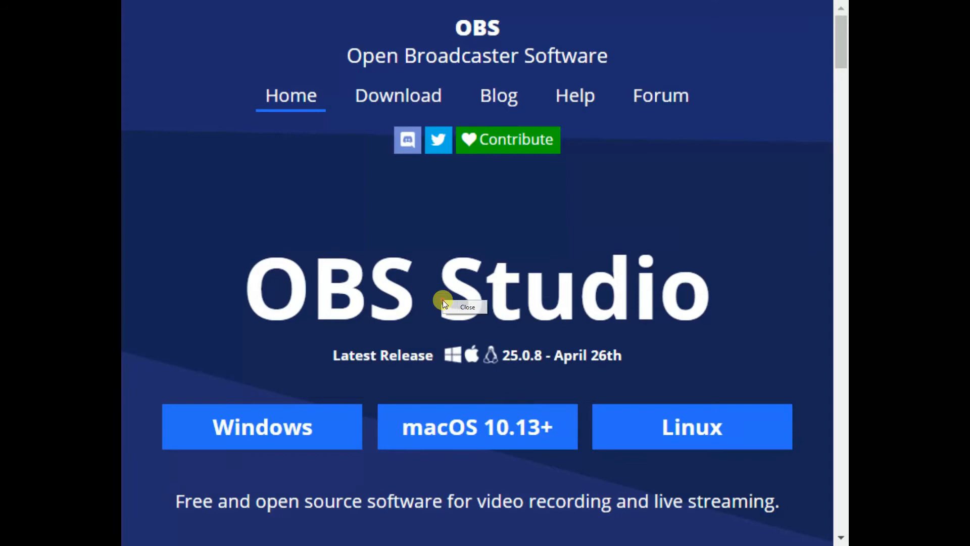
pyautogui.click(459, 307)
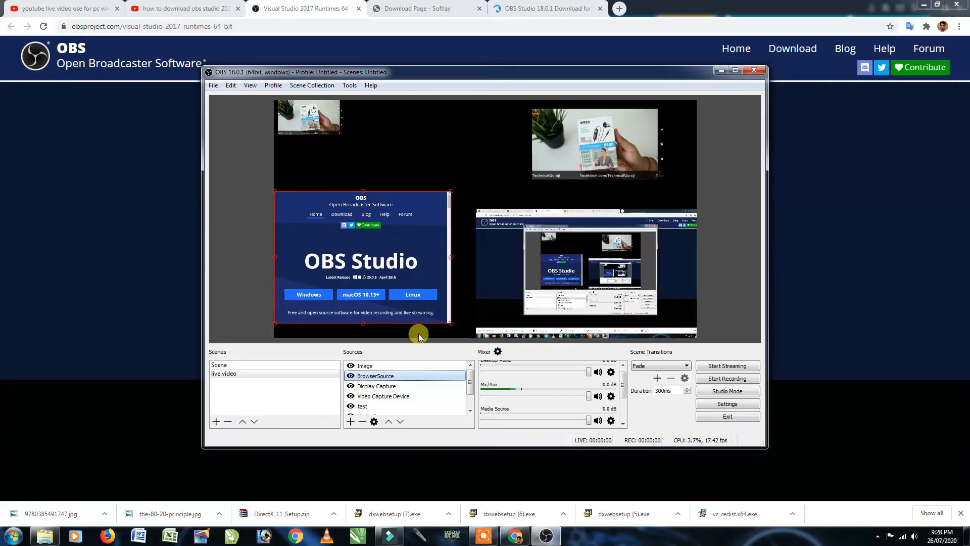
pyautogui.rightClick(403, 283)
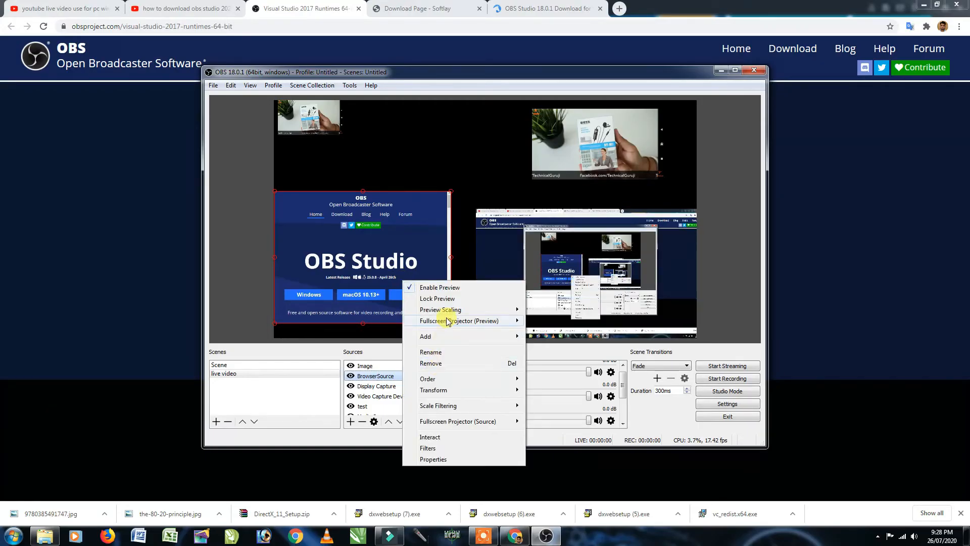
pyautogui.rightClick(371, 376)
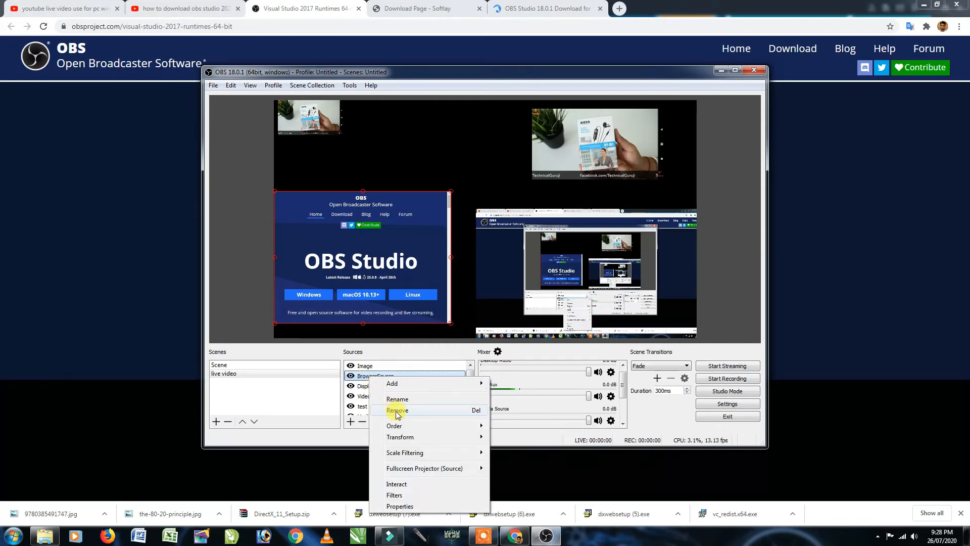
pyautogui.click(399, 308)
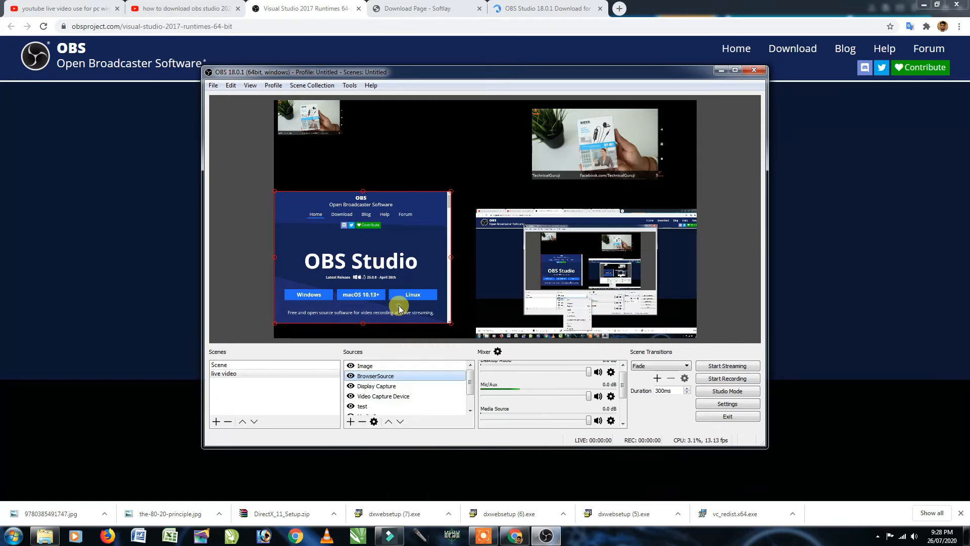
# Remove the BrowserSource from the live video scene.
pyautogui.rightClick(385, 377)
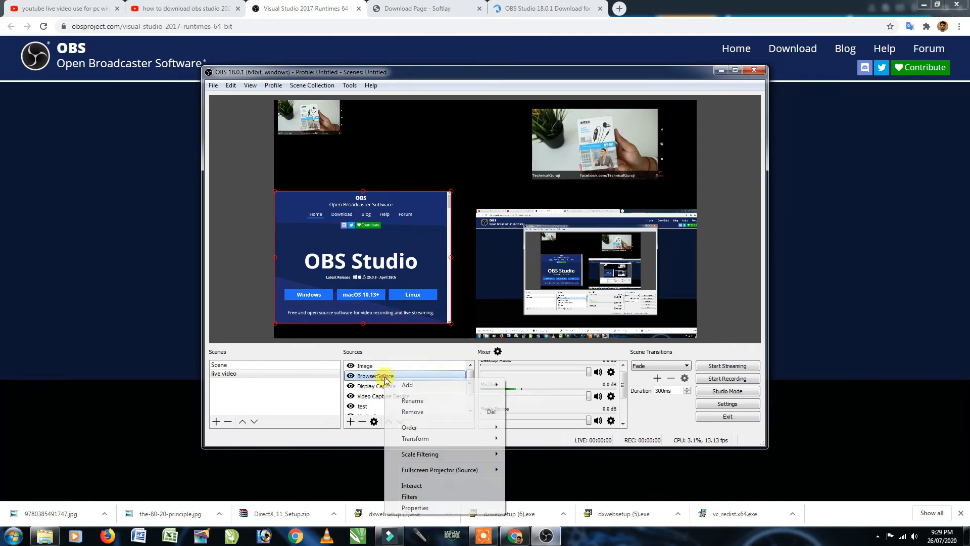
pyautogui.click(410, 412)
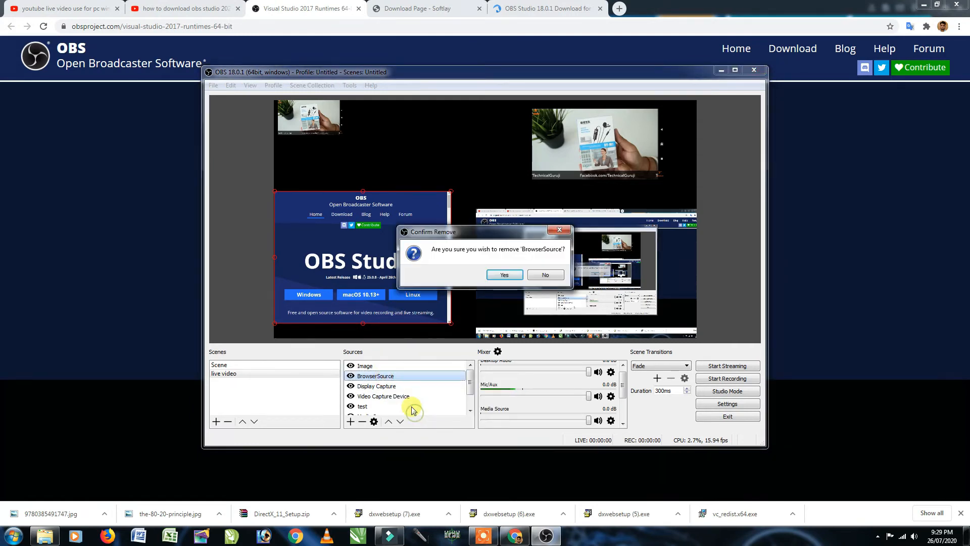
pyautogui.click(504, 277)
# Check the Video Capture Device's properties without changing them and remove that source from the live video scene.
pyautogui.click(374, 373)
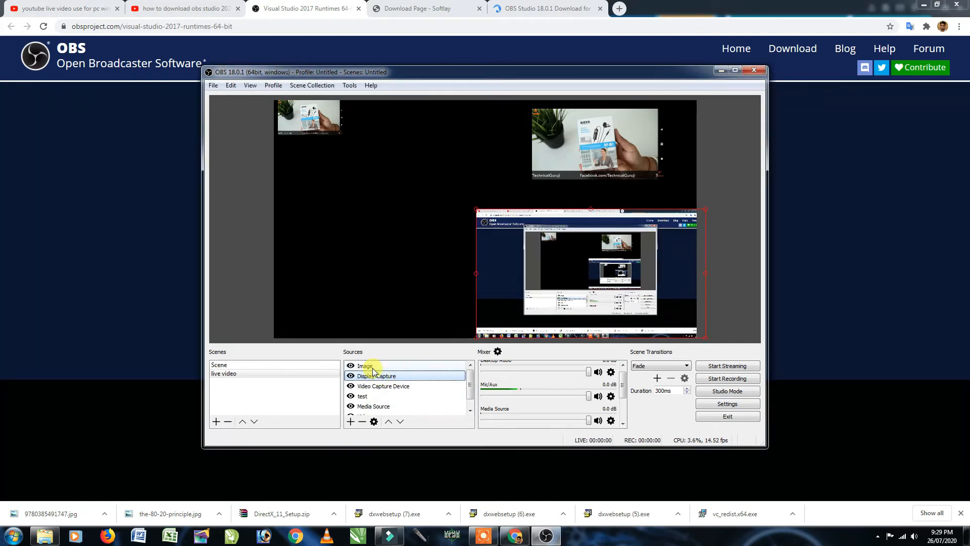
pyautogui.click(373, 367)
pyautogui.click(372, 386)
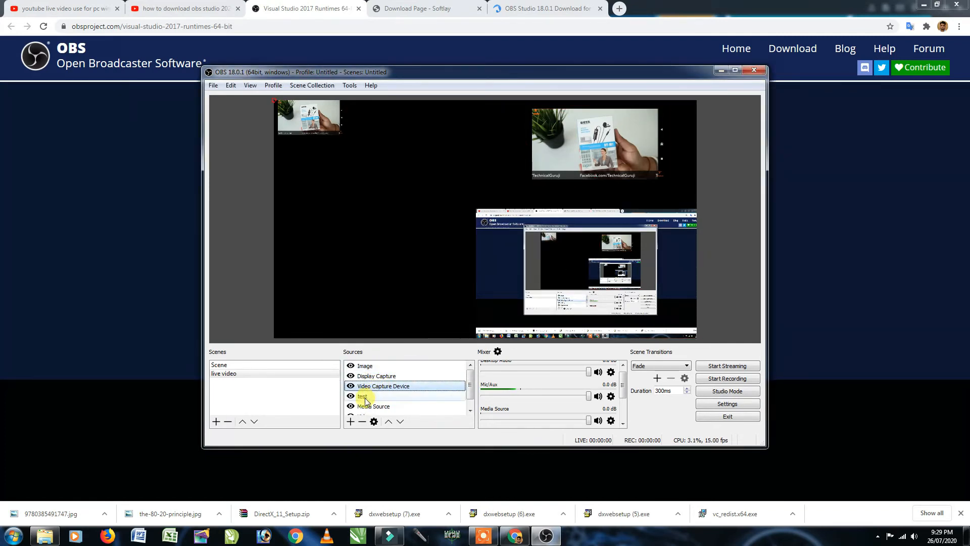
pyautogui.doubleClick(373, 387)
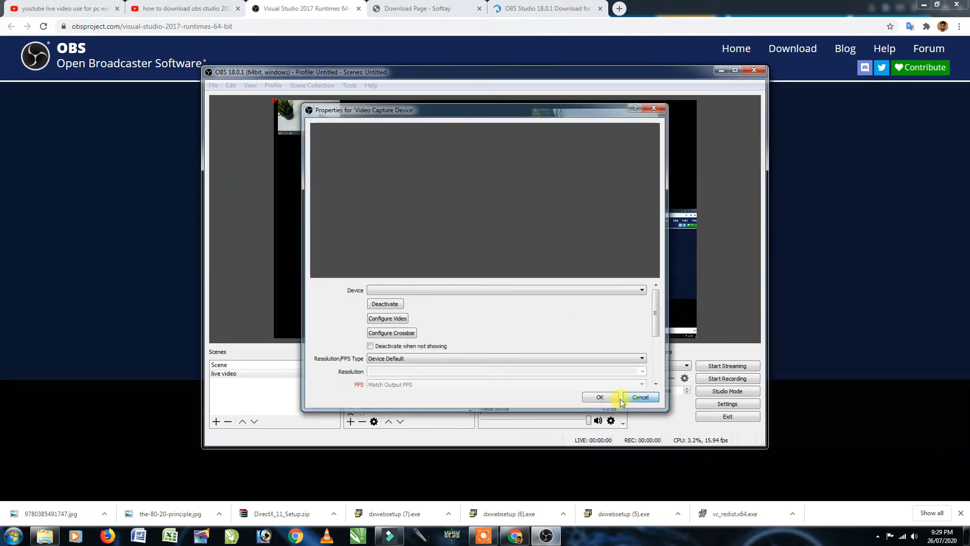
pyautogui.click(640, 399)
pyautogui.rightClick(383, 385)
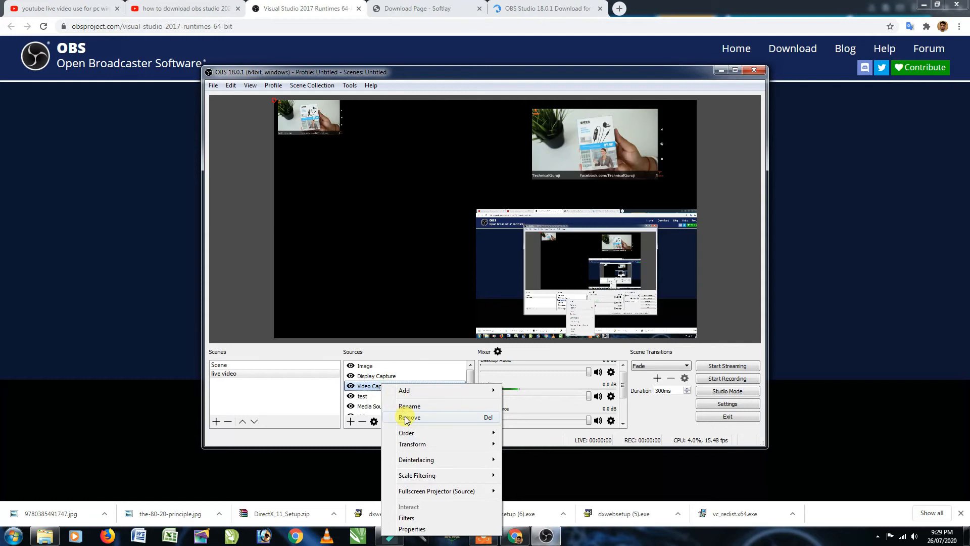
pyautogui.click(409, 417)
pyautogui.click(521, 274)
# Restart the Video source's playback by accepting its properties with D:/test.mp4, and move the video into the canvas's lower-left corner.
pyautogui.click(379, 376)
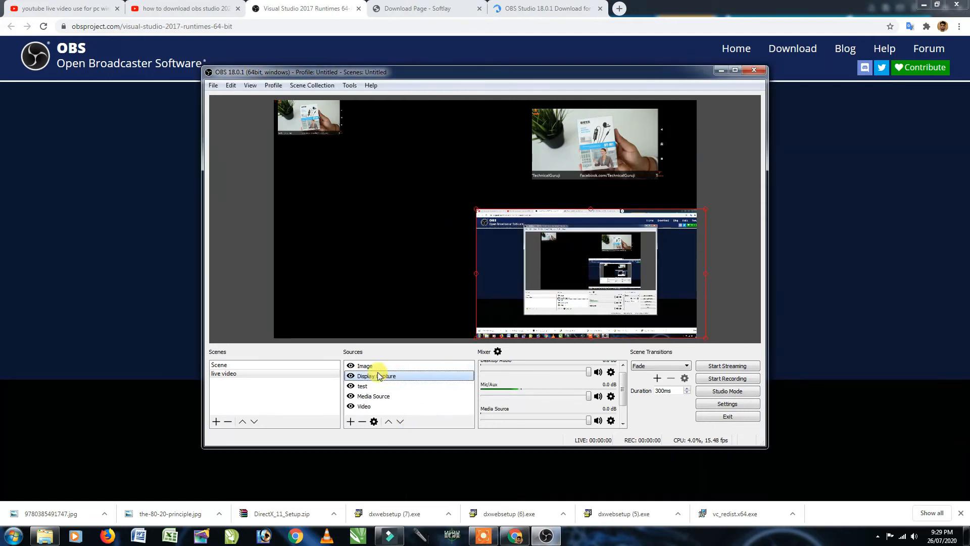
pyautogui.click(372, 387)
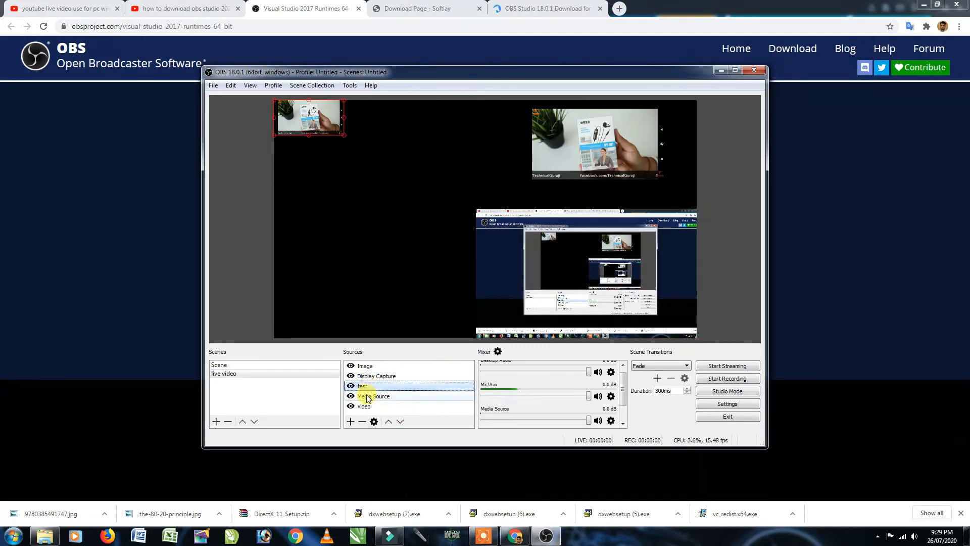
pyautogui.click(368, 397)
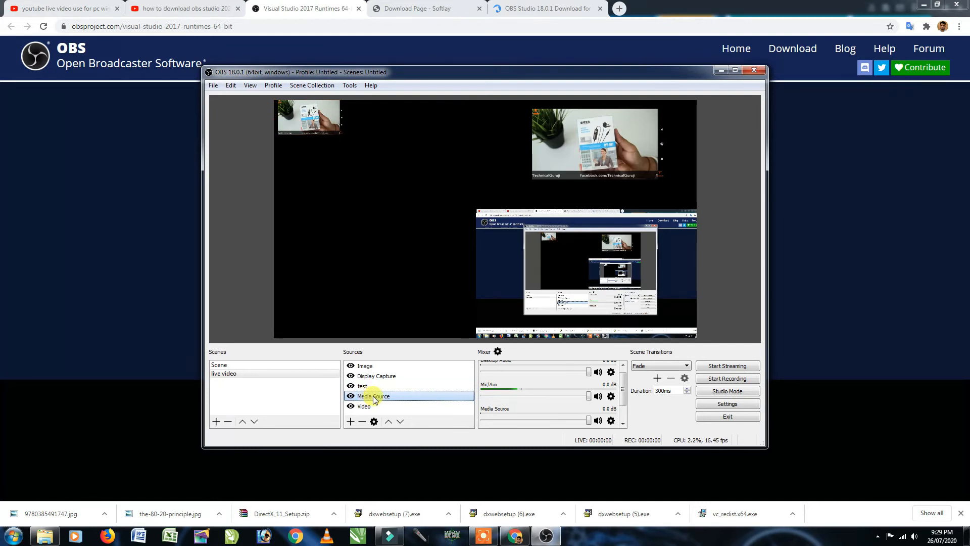
pyautogui.click(372, 408)
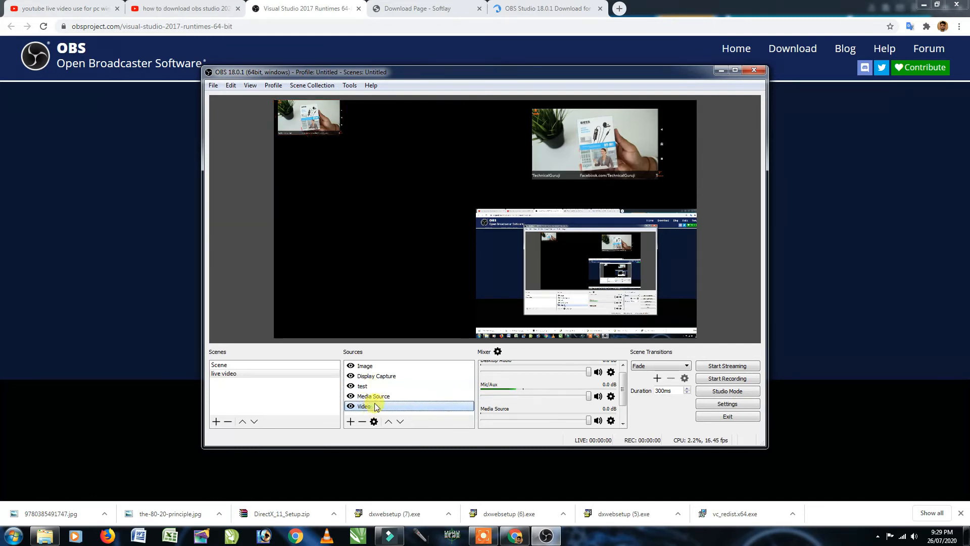
pyautogui.doubleClick(370, 407)
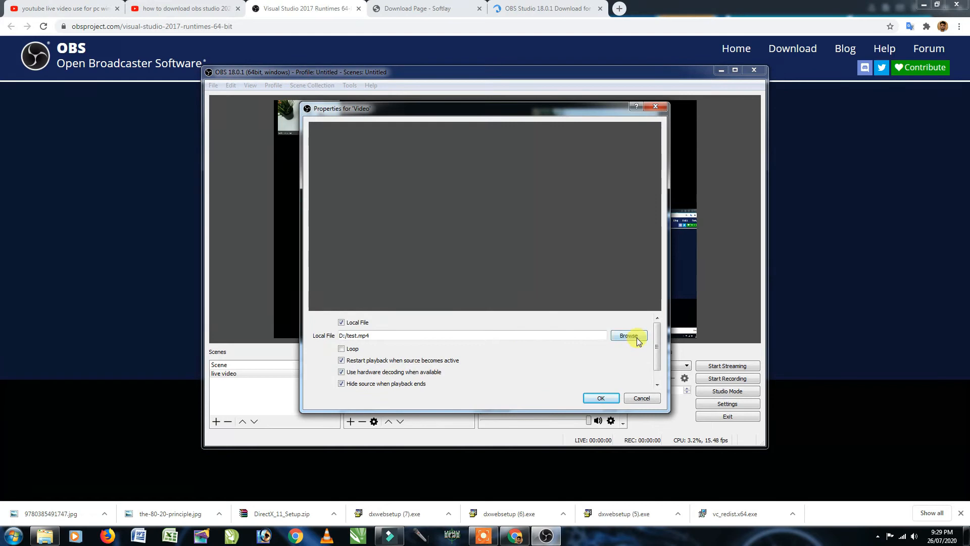
pyautogui.click(599, 400)
pyautogui.moveTo(599, 184); pyautogui.dragTo(382, 296)
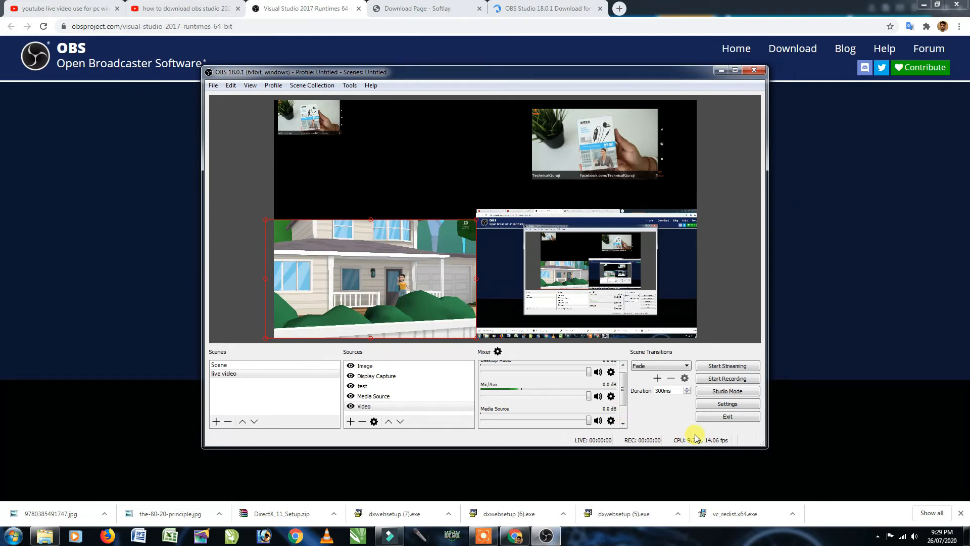
# Start recording the live video scene.
pyautogui.click(729, 380)
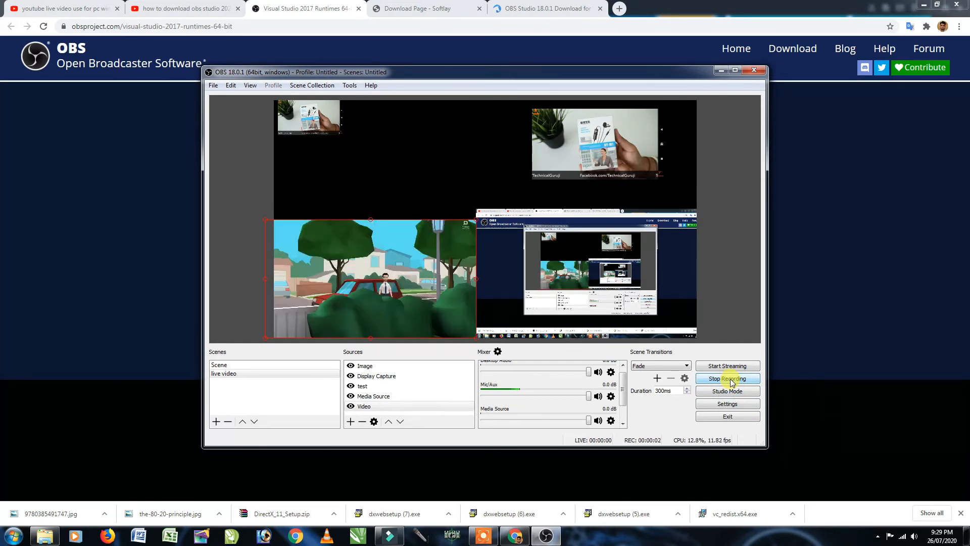
# Stop the recording, try to start streaming, and dismiss the resulting dialog.
pyautogui.click(731, 380)
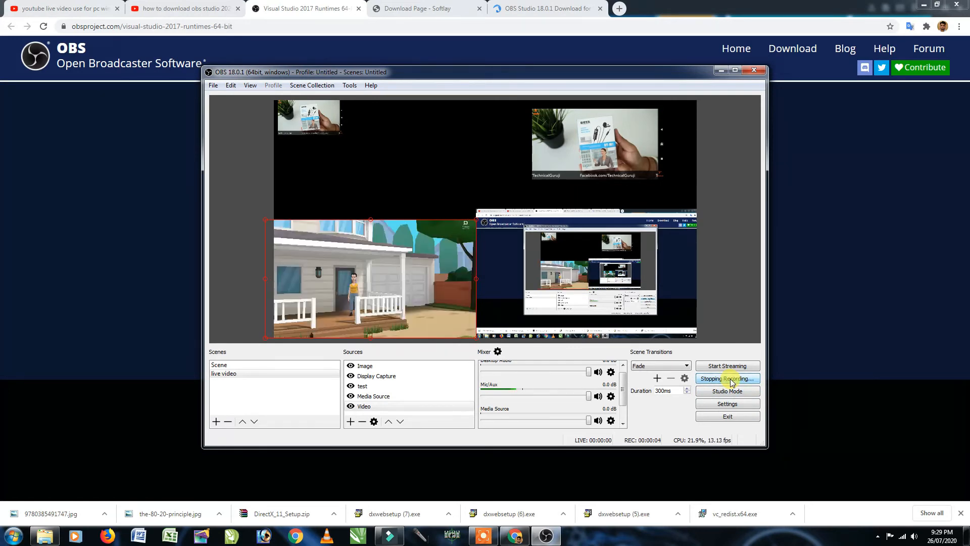
pyautogui.click(733, 367)
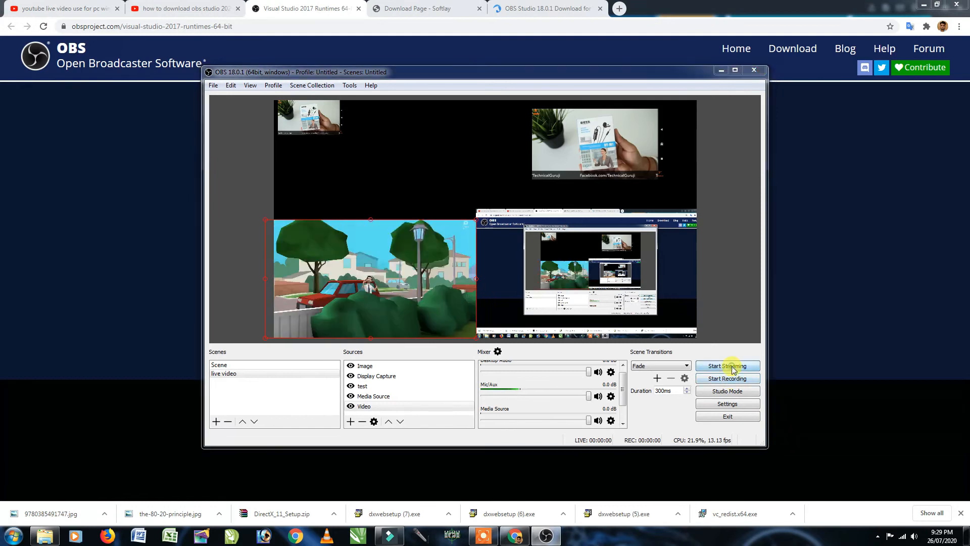
pyautogui.click(587, 276)
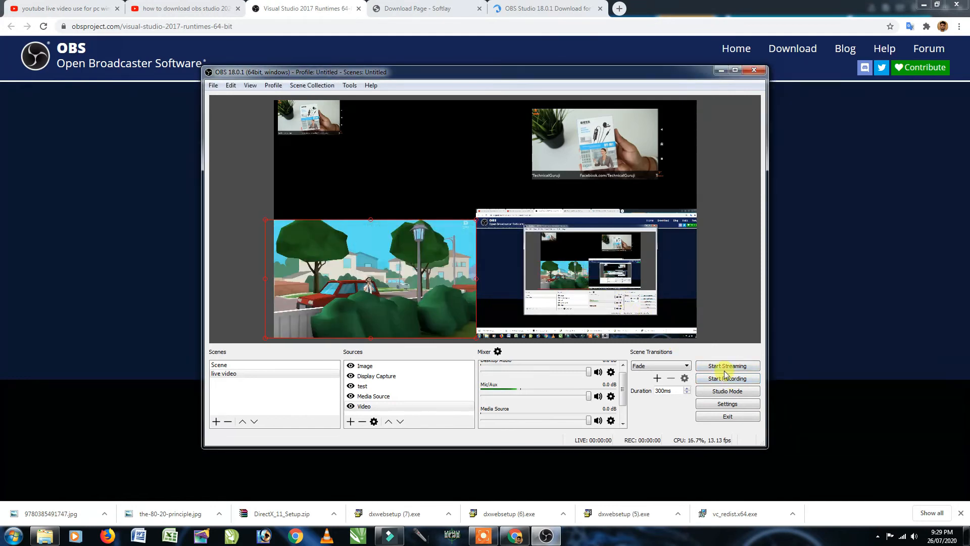
# Turn on Studio Mode and move the display capture to the lower-left corner of the editable preview canvas.
pyautogui.click(729, 391)
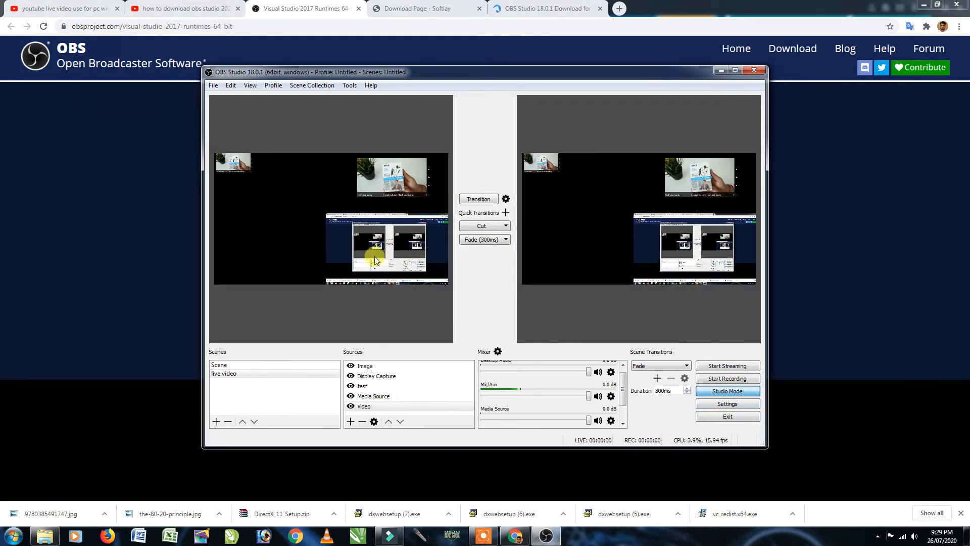
pyautogui.click(730, 396)
pyautogui.click(730, 395)
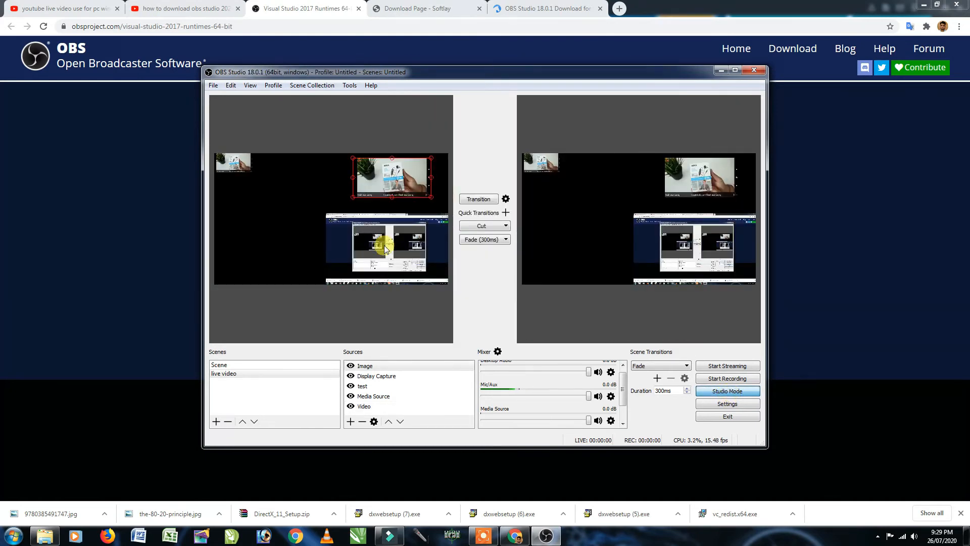
pyautogui.moveTo(383, 245); pyautogui.dragTo(291, 238)
pyautogui.moveTo(309, 245); pyautogui.dragTo(261, 245)
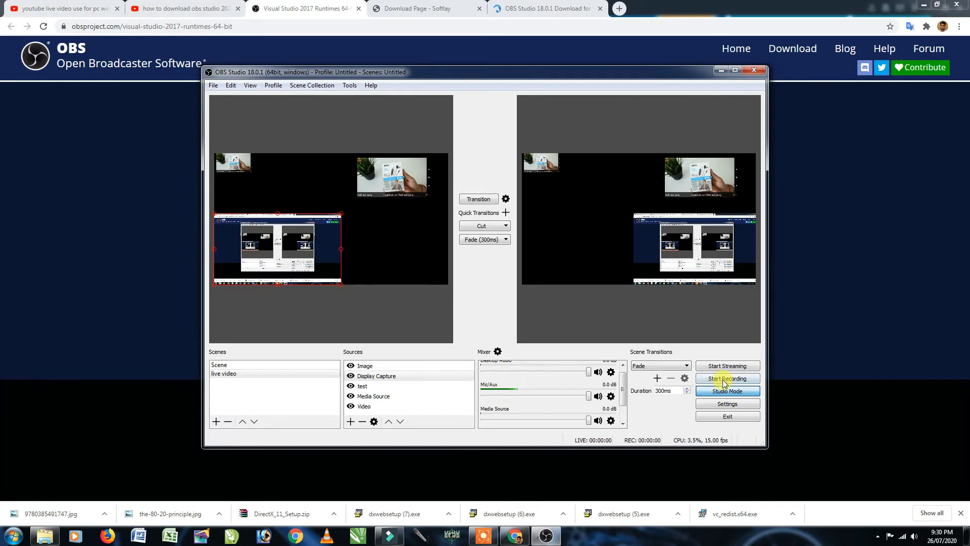
# Open the output settings and check the audio bitrate options, keeping 160.
pyautogui.click(727, 404)
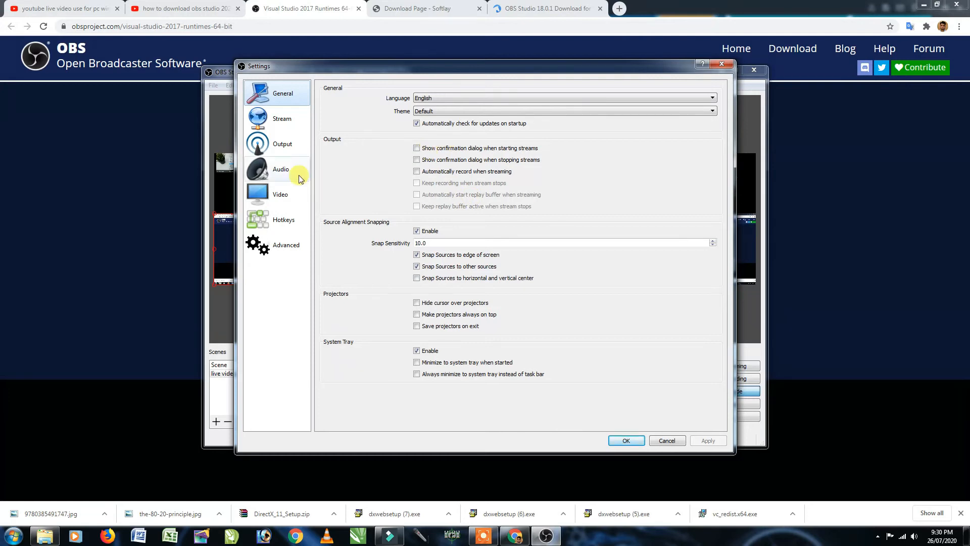
pyautogui.click(286, 152)
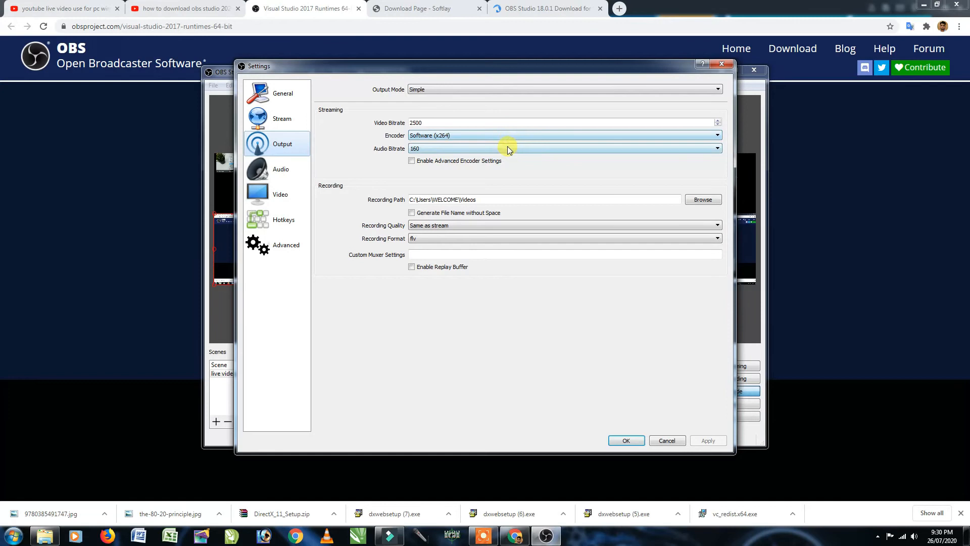
pyautogui.click(505, 148)
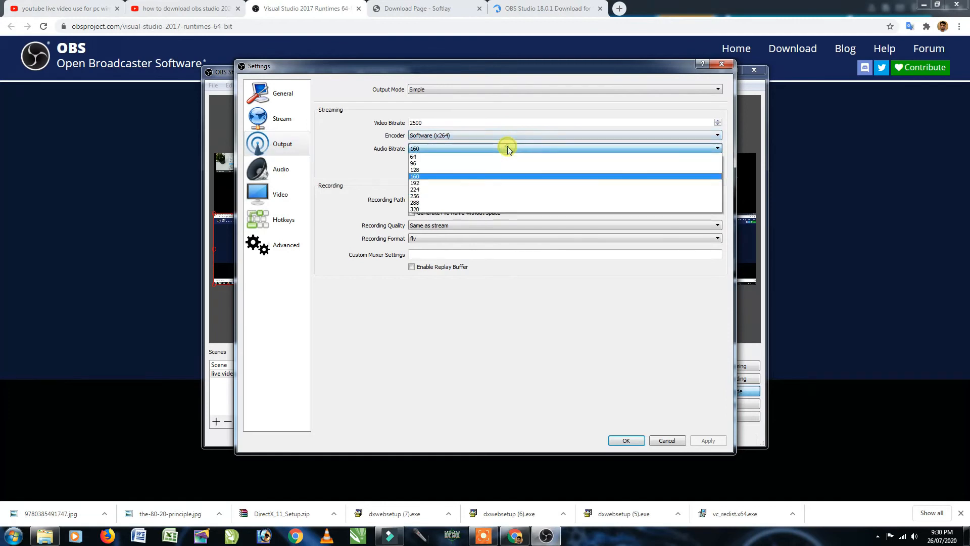
pyautogui.click(423, 176)
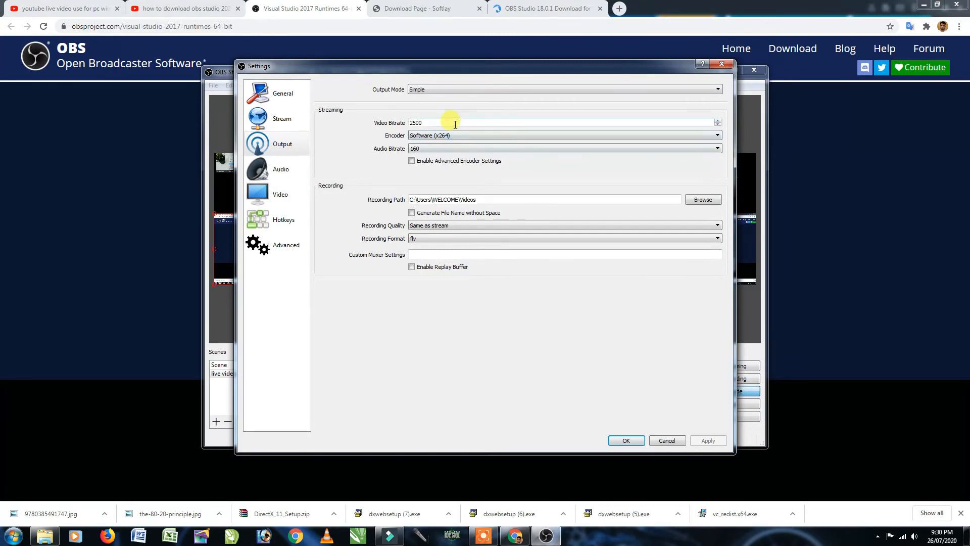
# Try lowering the streaming video bitrate to 2497 and restore it to 2500.
pyautogui.click(718, 125)
pyautogui.click(718, 125)
pyautogui.click(718, 125)
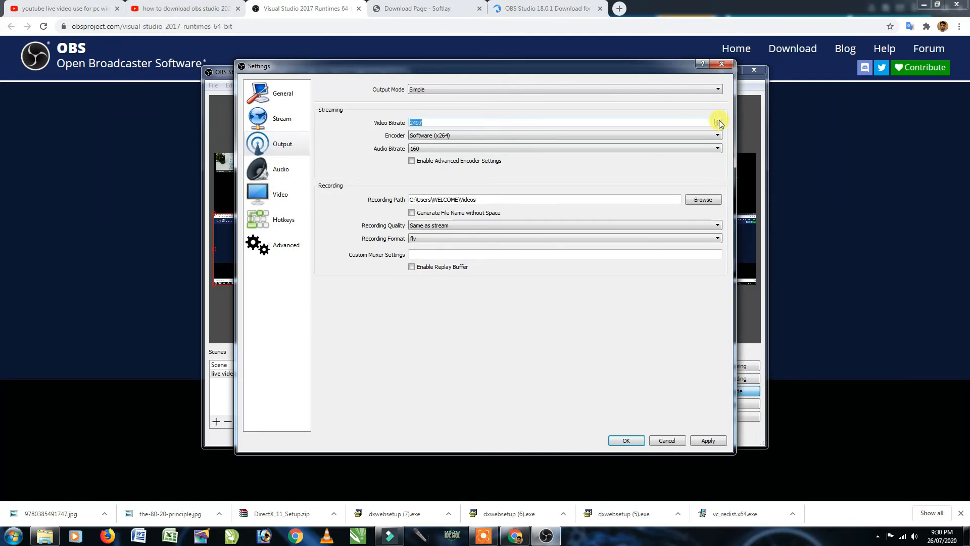
pyautogui.click(487, 122)
# Switch the output mode to Advanced and return it to Simple.
pyautogui.click(517, 87)
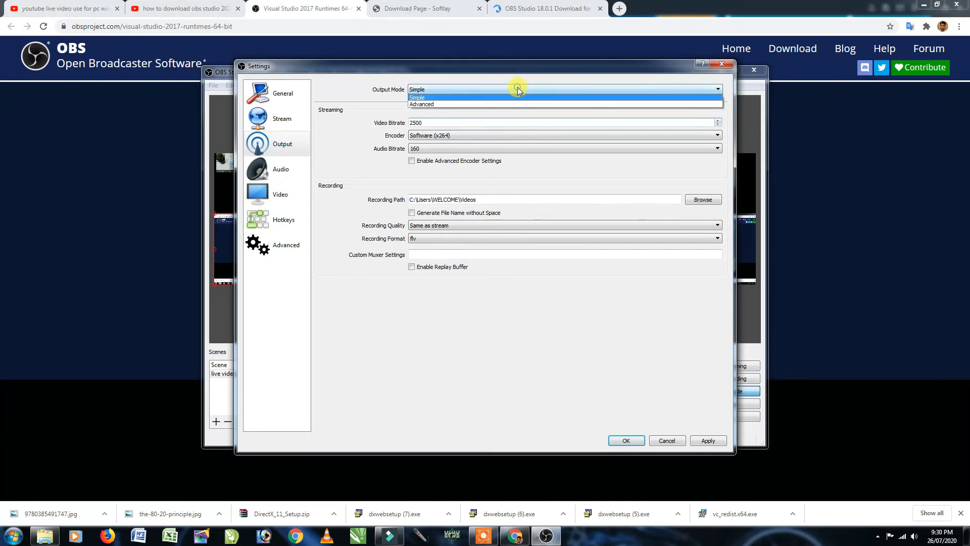
pyautogui.click(494, 105)
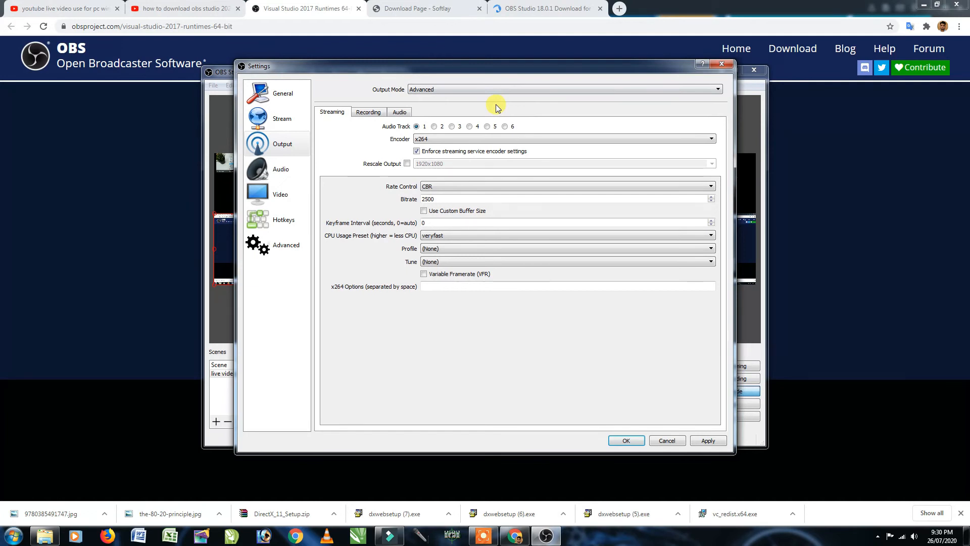
pyautogui.click(510, 91)
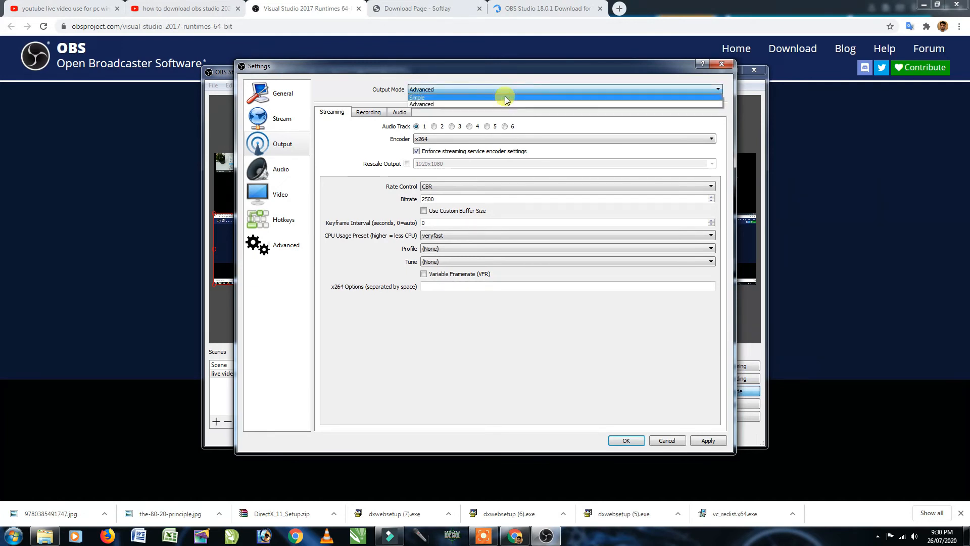
pyautogui.click(505, 97)
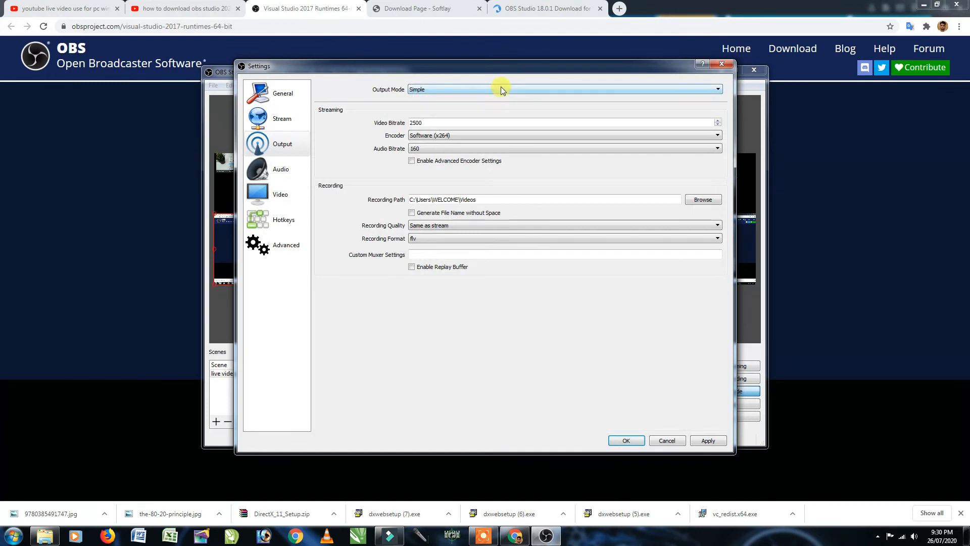
# Examine the Advanced output mode's streaming encoder choices, recording options and audio track settings, and return the mode to Simple.
pyautogui.click(499, 90)
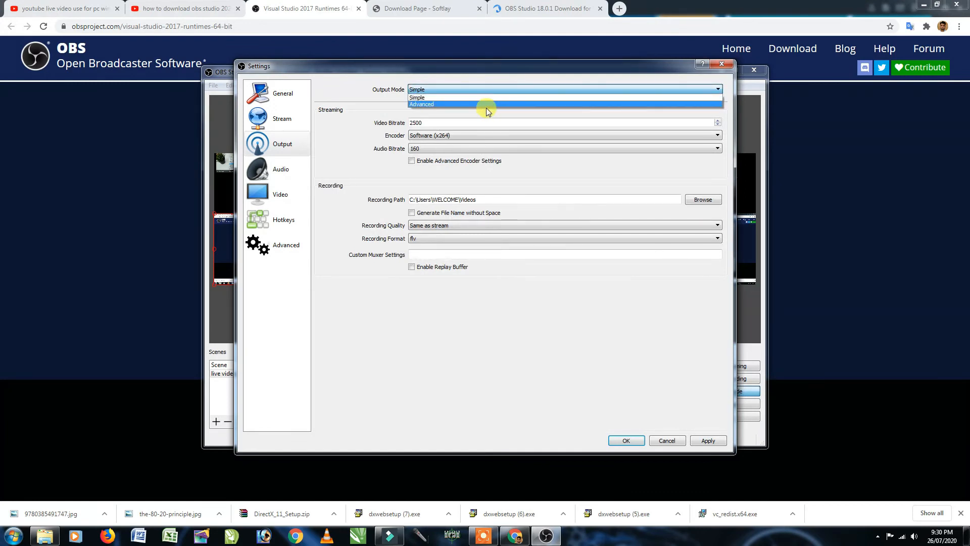
pyautogui.click(486, 104)
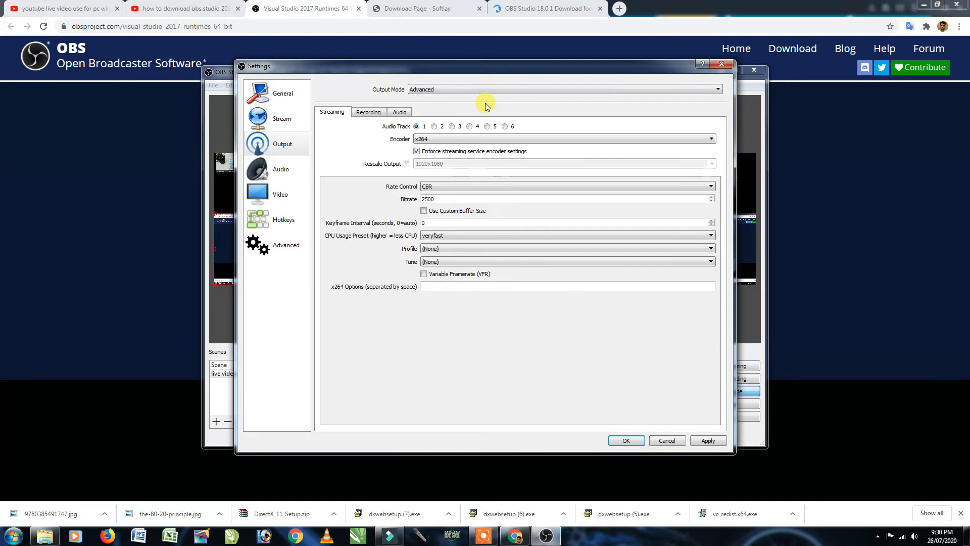
pyautogui.click(502, 138)
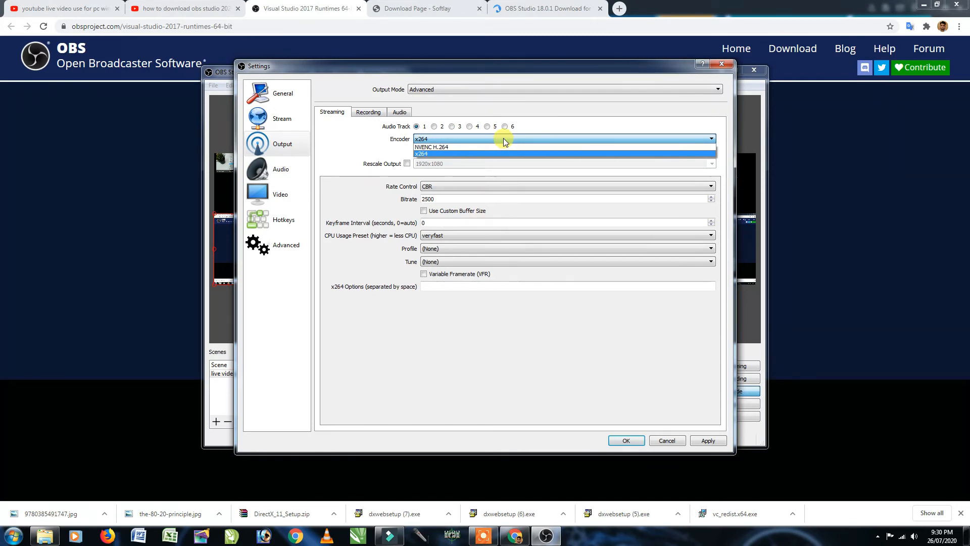
pyautogui.click(503, 139)
pyautogui.click(491, 87)
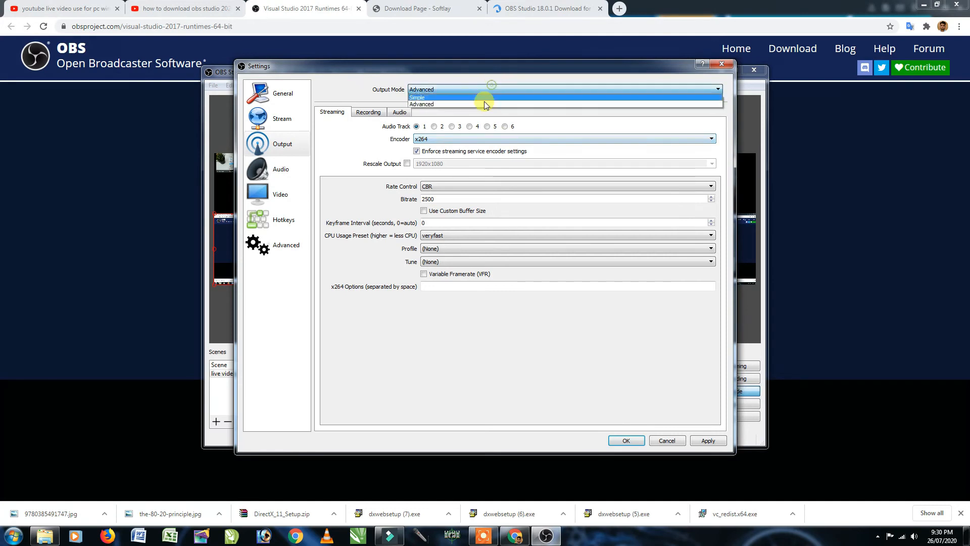
pyautogui.click(369, 112)
pyautogui.click(399, 112)
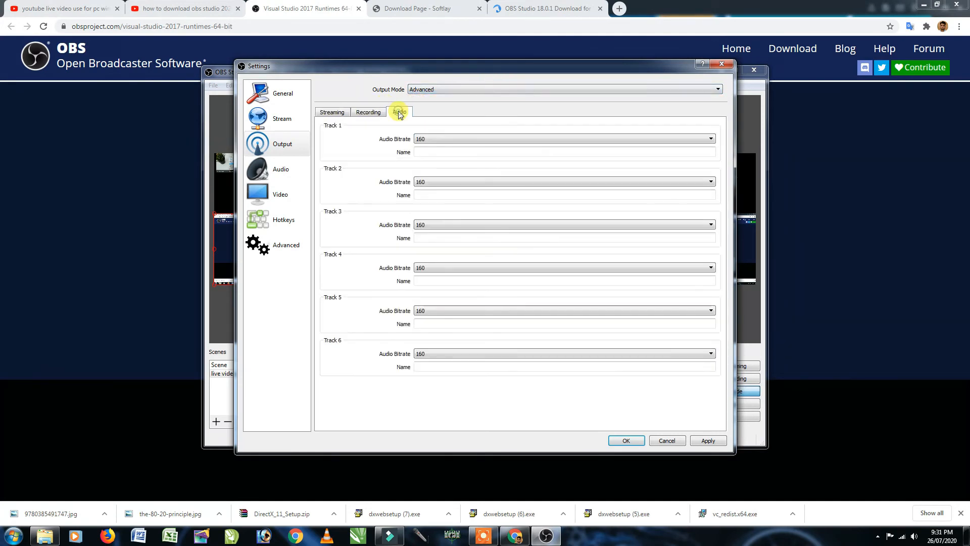
pyautogui.click(336, 111)
pyautogui.click(494, 90)
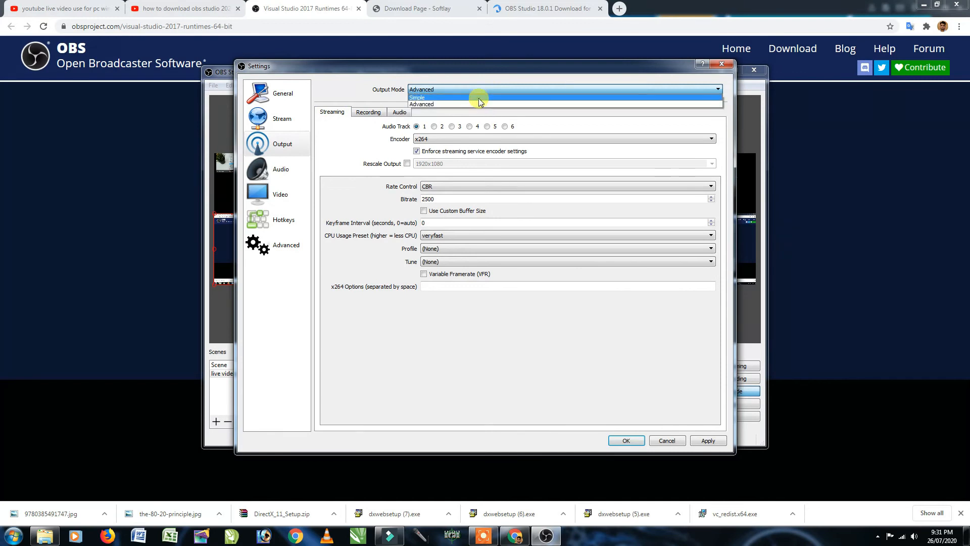
pyautogui.click(478, 98)
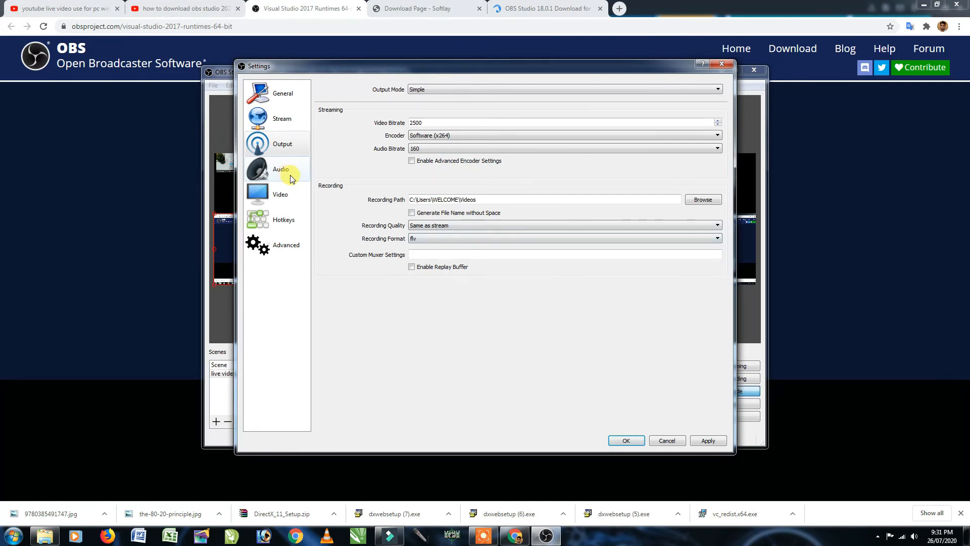
# Display the stream key settings, switch to YouTube Studio in a new browser tab, and begin setting up a live stream.
pyautogui.click(279, 119)
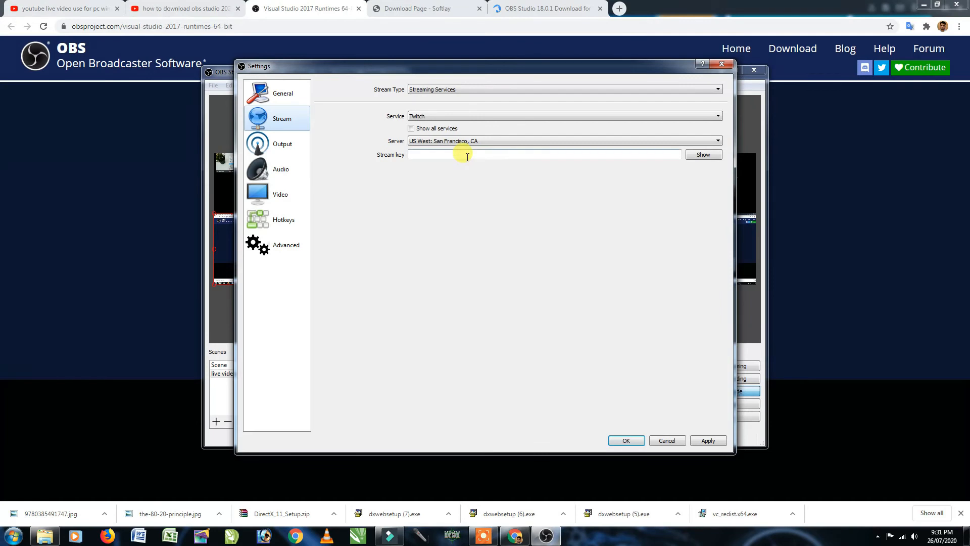
pyautogui.click(619, 9)
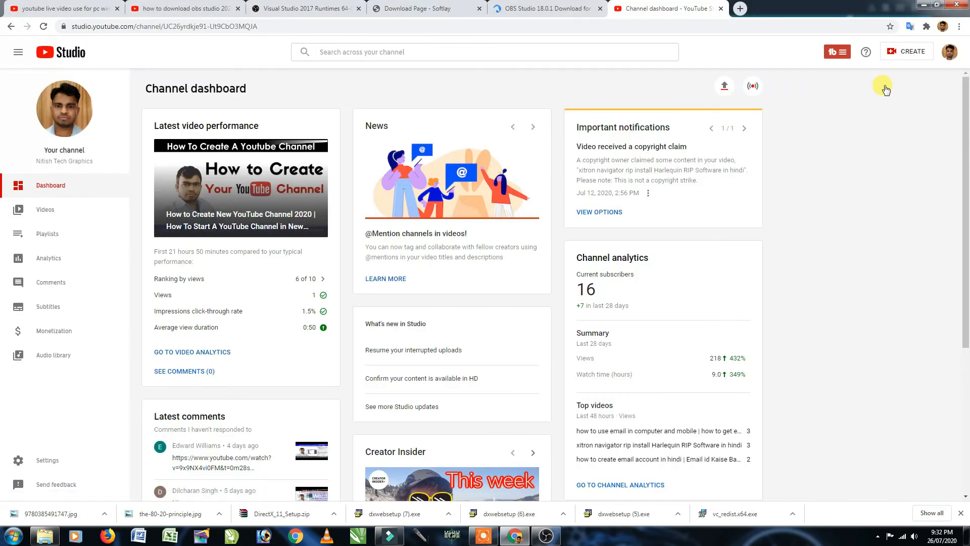
pyautogui.click(909, 53)
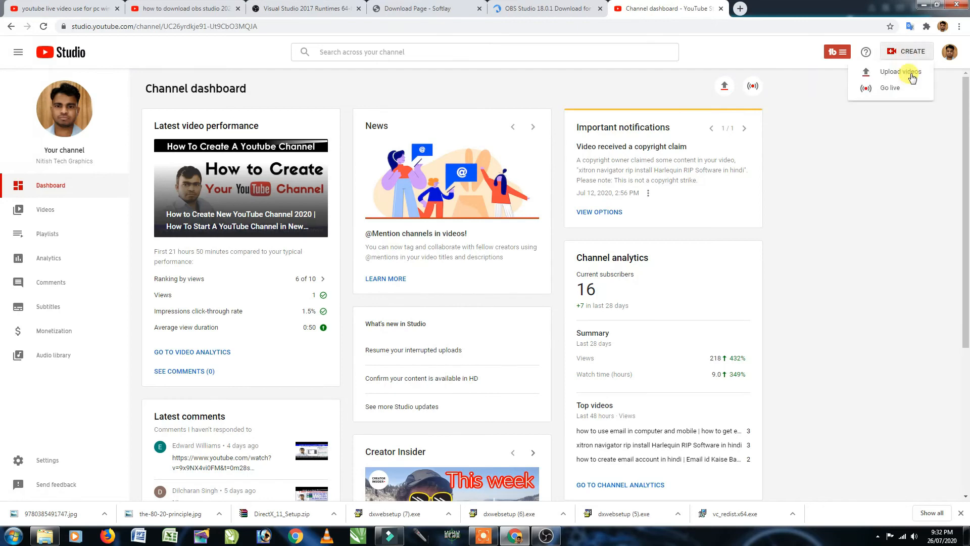
pyautogui.click(890, 88)
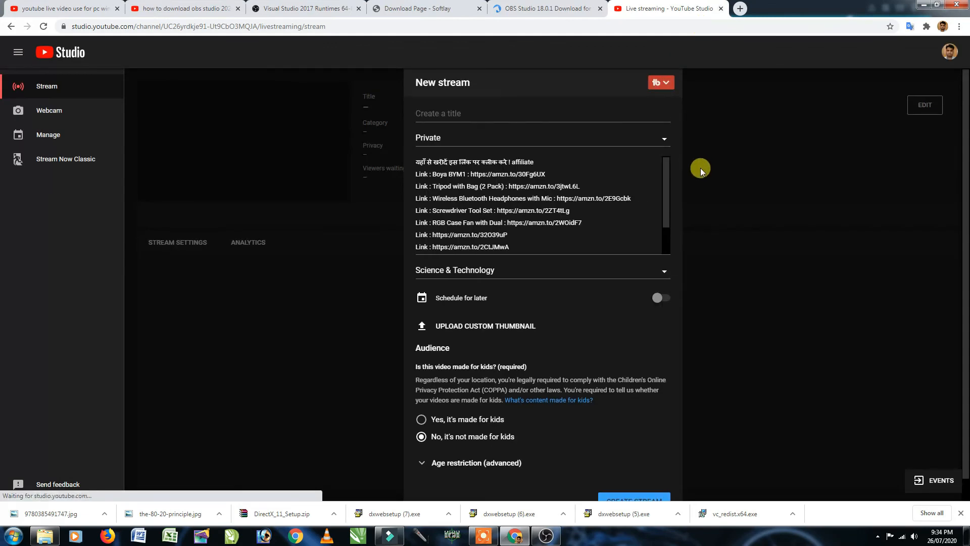
# Set the new stream's privacy to Public and look over its prefilled description.
pyautogui.click(520, 109)
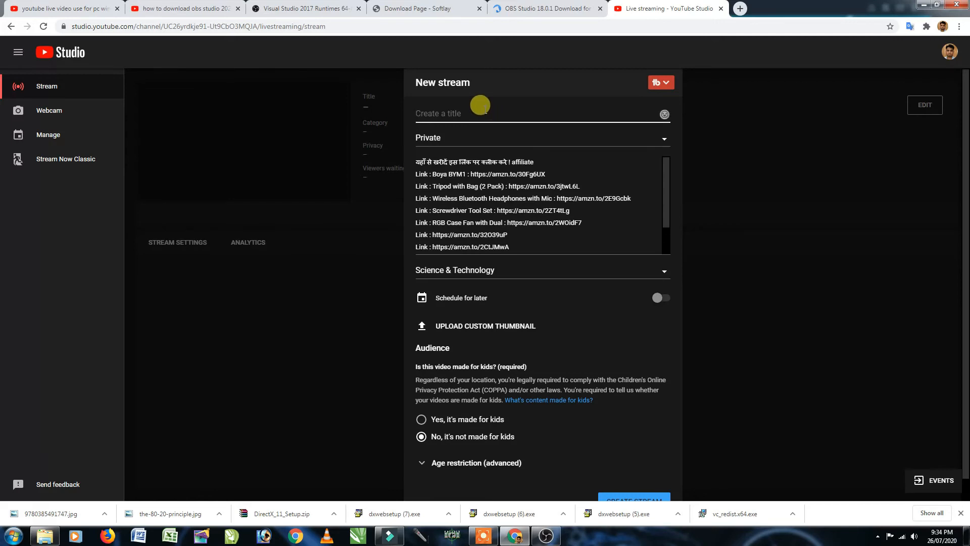
pyautogui.click(664, 141)
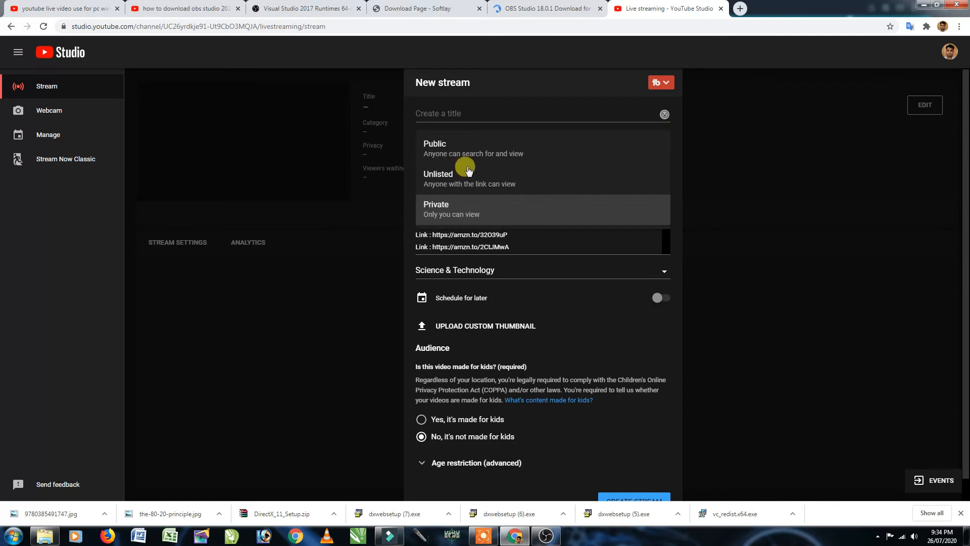
pyautogui.click(458, 149)
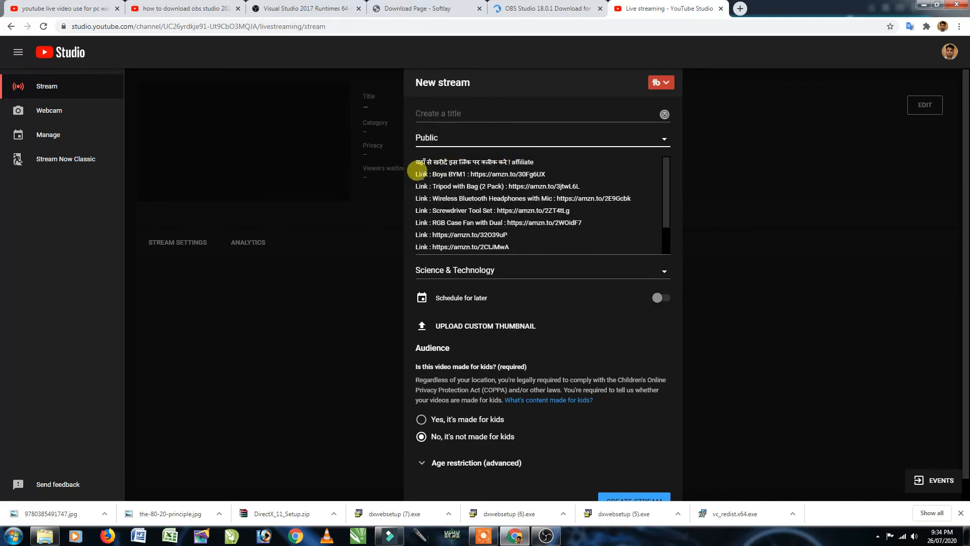
pyautogui.click(529, 237)
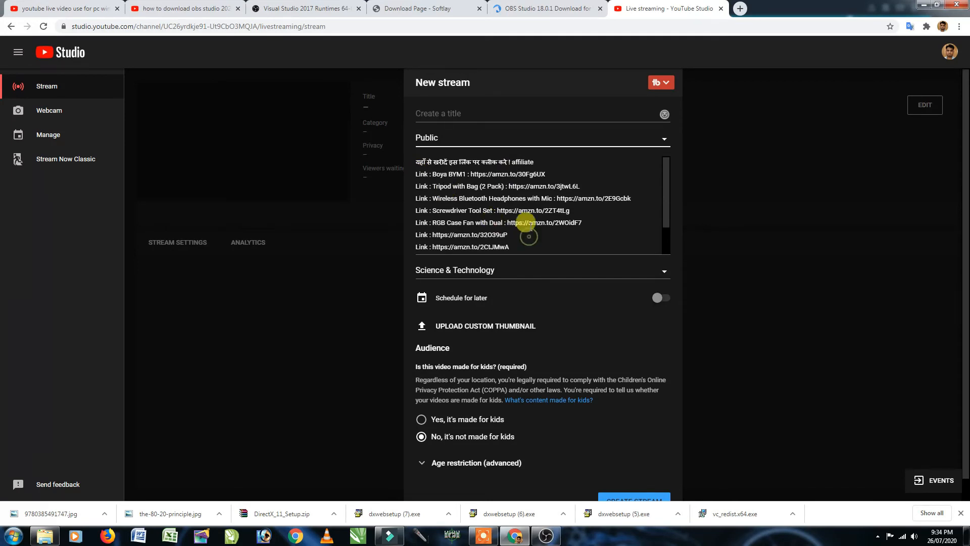
pyautogui.scroll(-3, 542, 180)
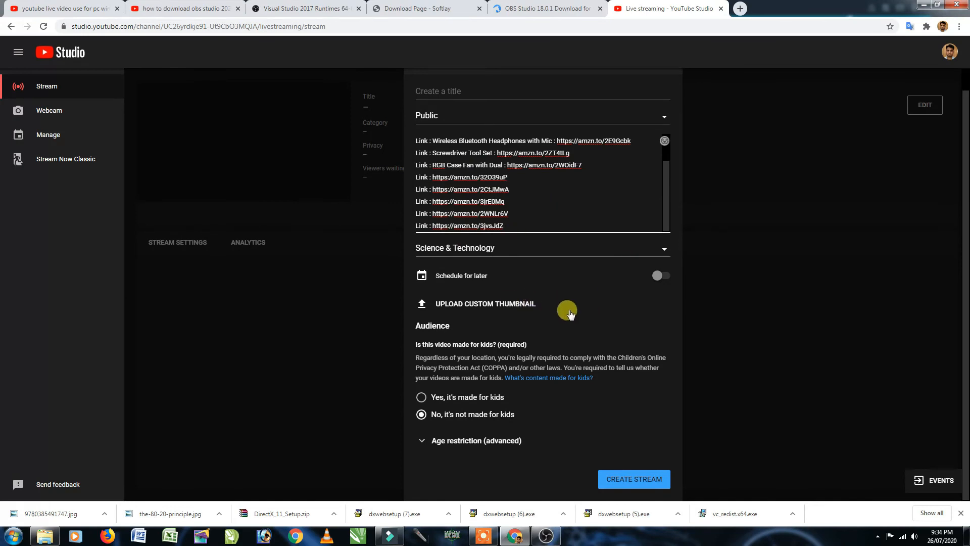
# Try to create the stream after expanding its age restriction options, and enter "test" as the stream title.
pyautogui.click(465, 443)
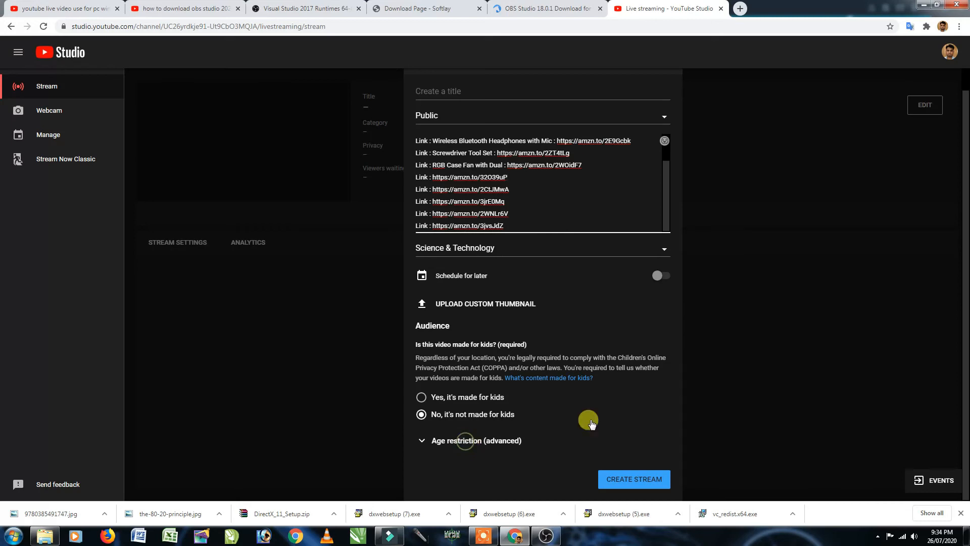
pyautogui.scroll(-2, 613, 411)
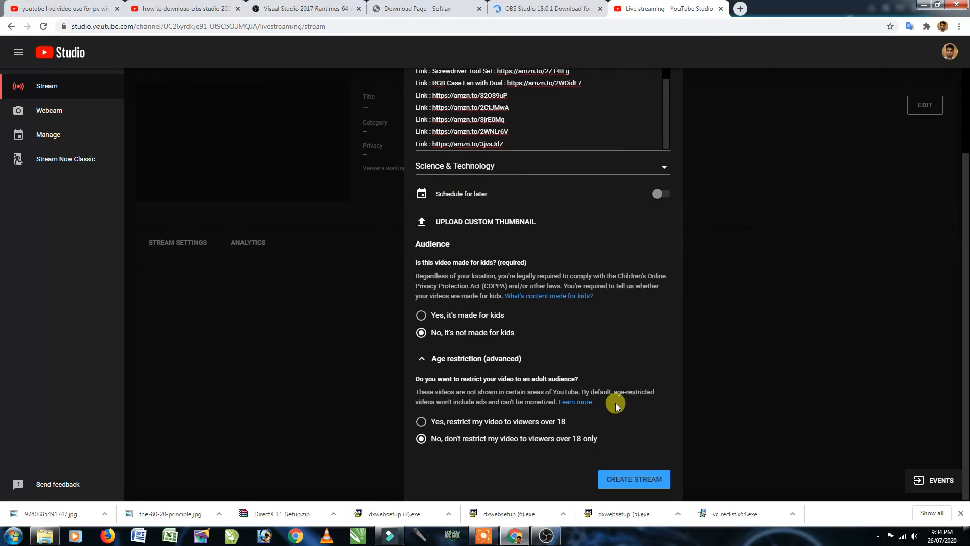
pyautogui.click(638, 482)
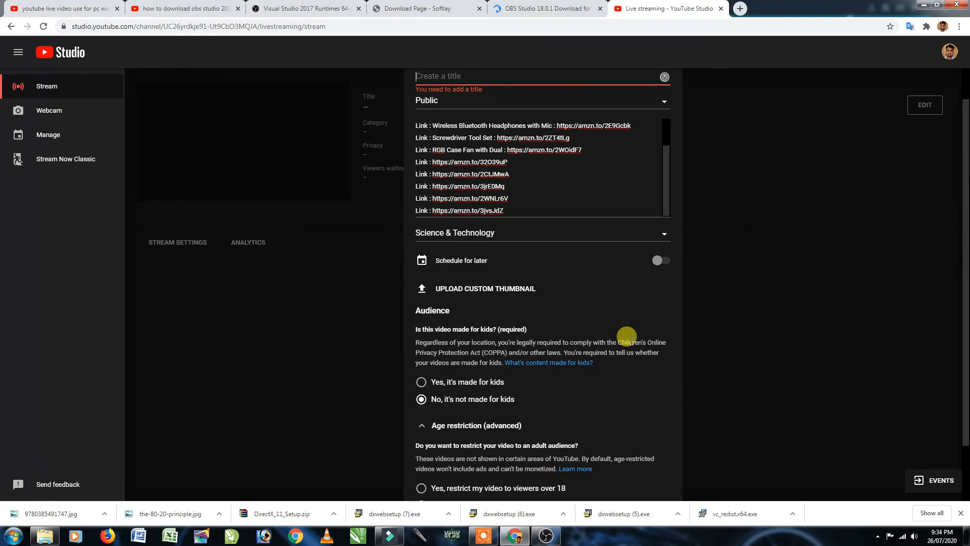
pyautogui.write('test')
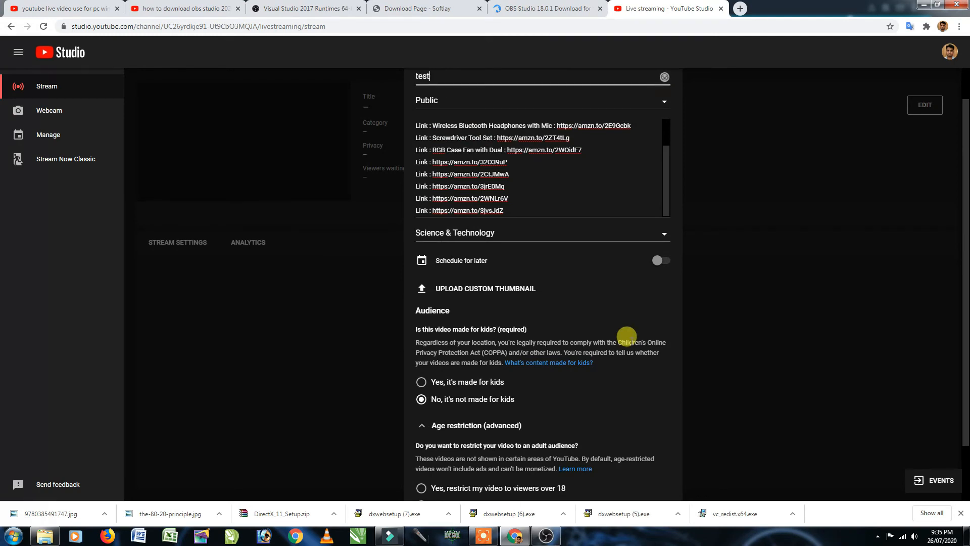
# Create the "test" stream and dismiss the Live Control Room walkthrough.
pyautogui.scroll(-1, 643, 332)
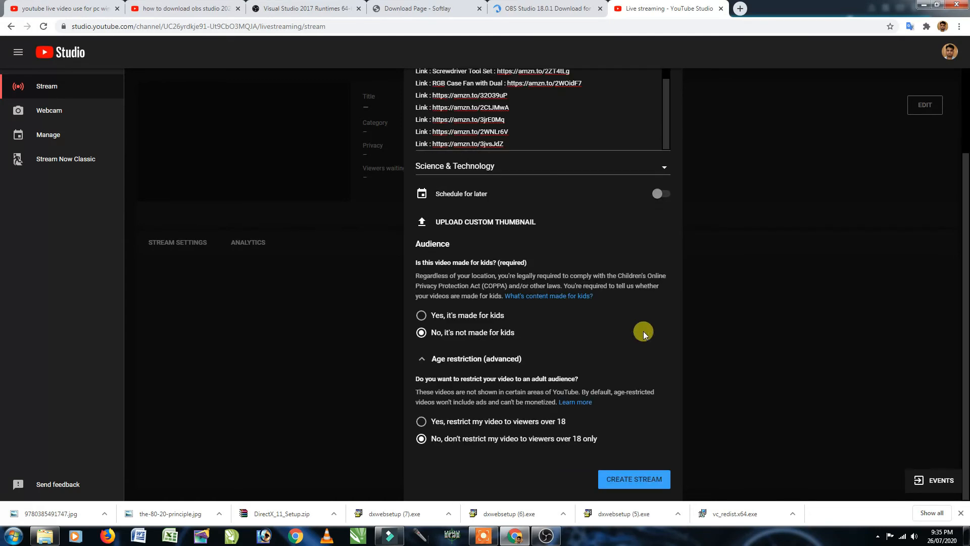
pyautogui.click(636, 484)
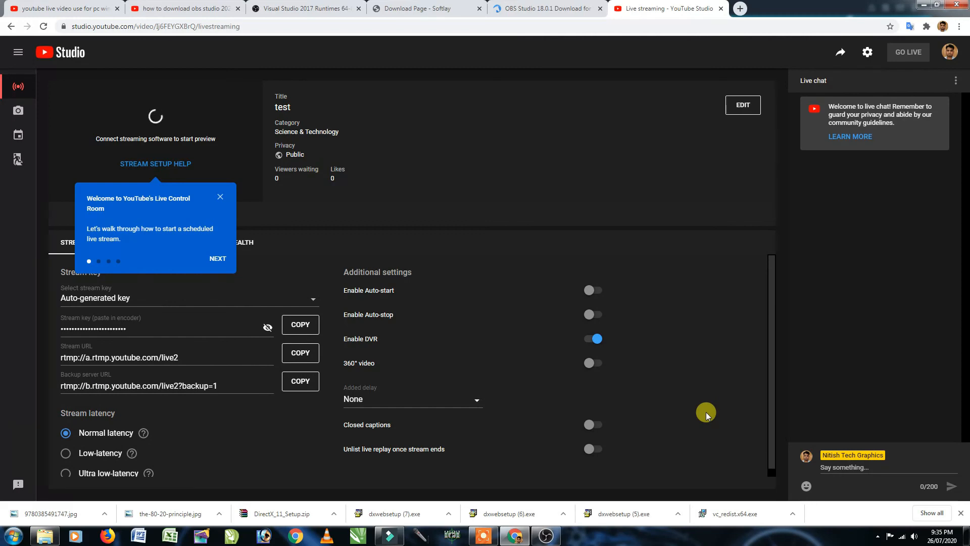
pyautogui.click(221, 259)
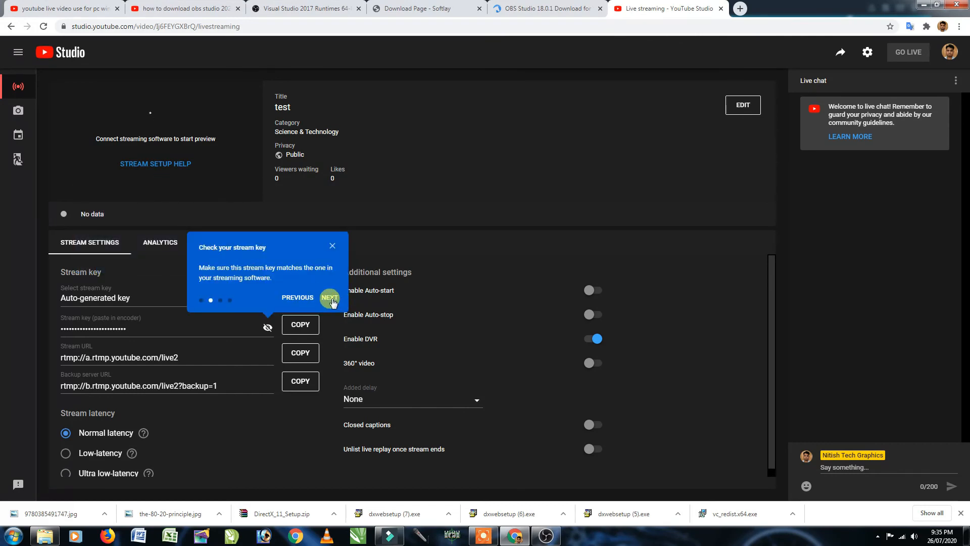
pyautogui.click(331, 246)
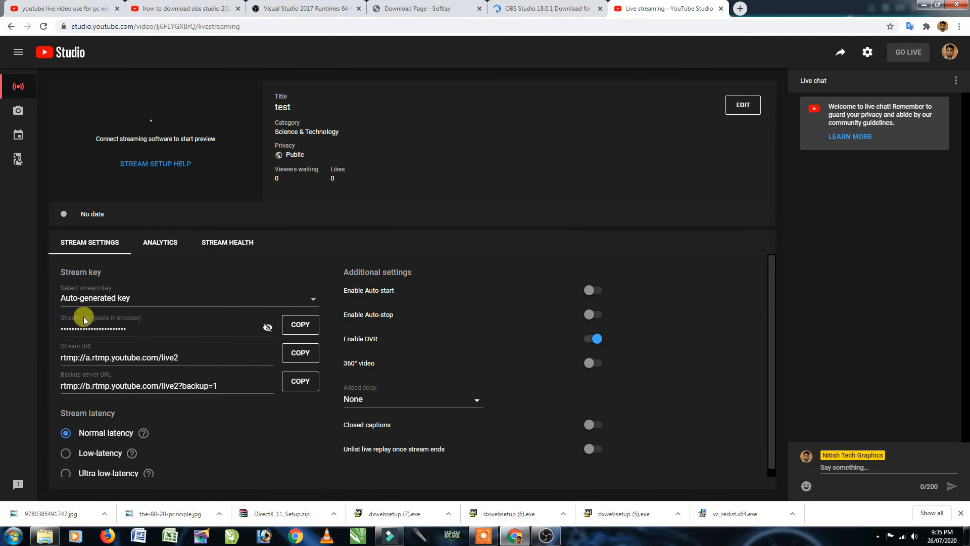
# Copy the auto-generated stream key, switch to OBS Studio, and paste it into the stream key setting.
pyautogui.click(305, 325)
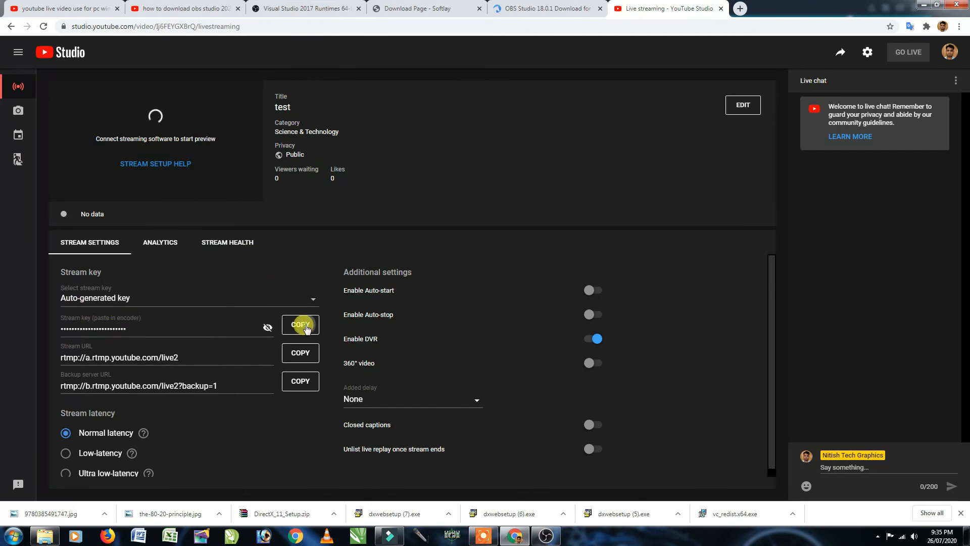
pyautogui.click(298, 382)
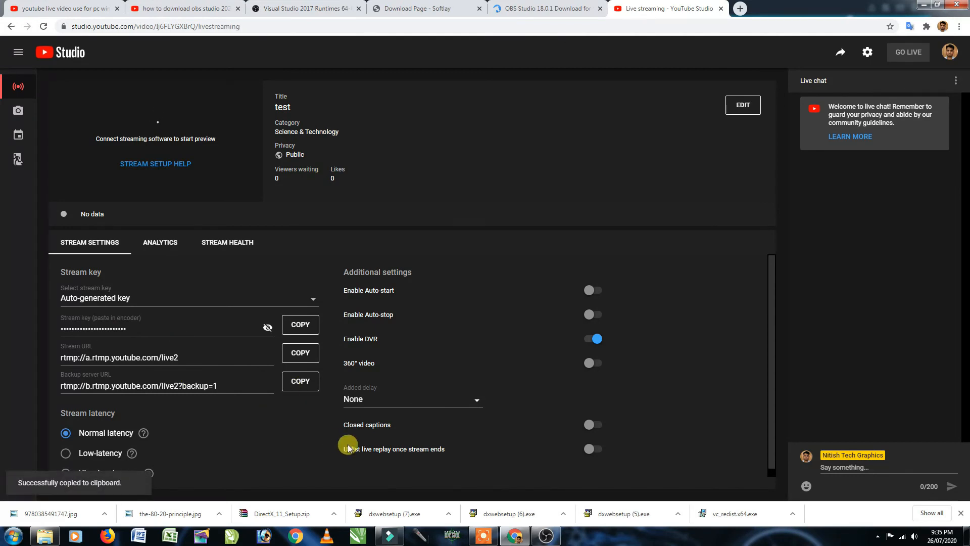
pyautogui.click(486, 537)
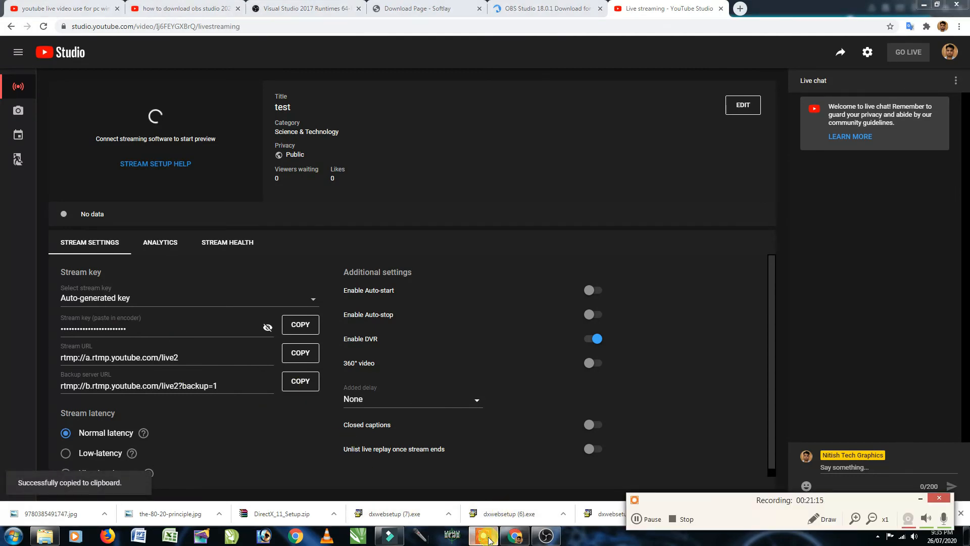
pyautogui.click(919, 499)
pyautogui.click(560, 535)
pyautogui.click(462, 155)
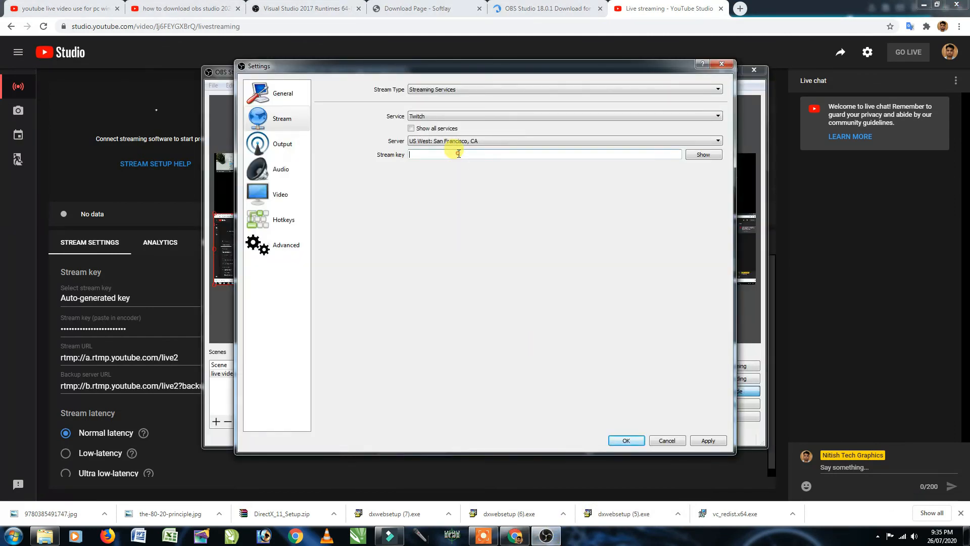
pyautogui.rightClick(458, 154)
pyautogui.click(482, 209)
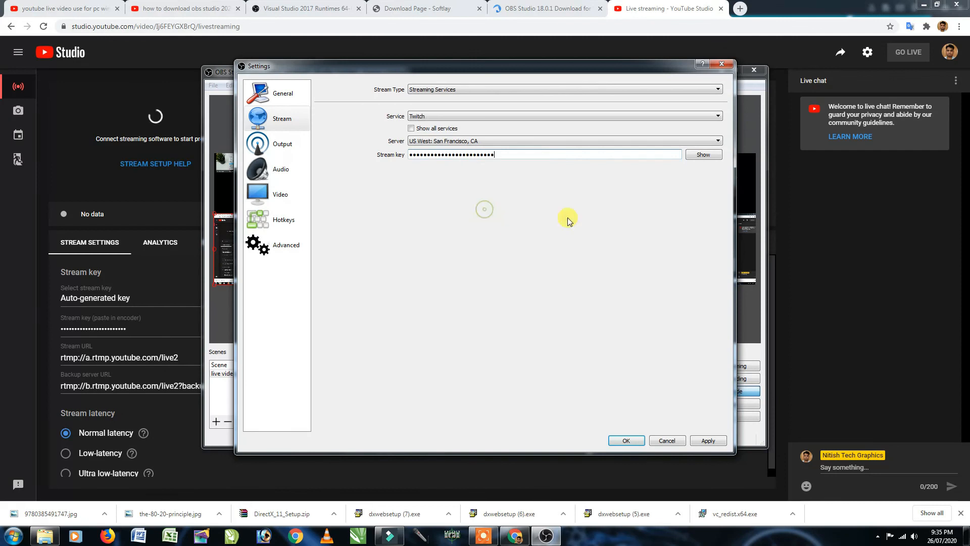
# Reveal and hide the pasted stream key to check it, and apply and save the stream settings.
pyautogui.click(704, 154)
pyautogui.click(704, 155)
pyautogui.click(702, 440)
pyautogui.click(624, 439)
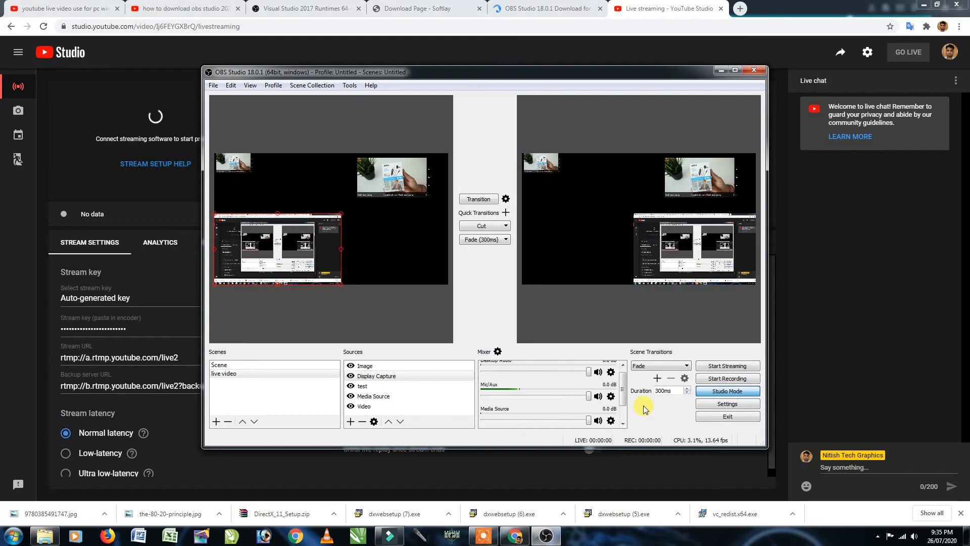
# Try to start streaming the prepared scene, and stop the stream.
pyautogui.click(726, 369)
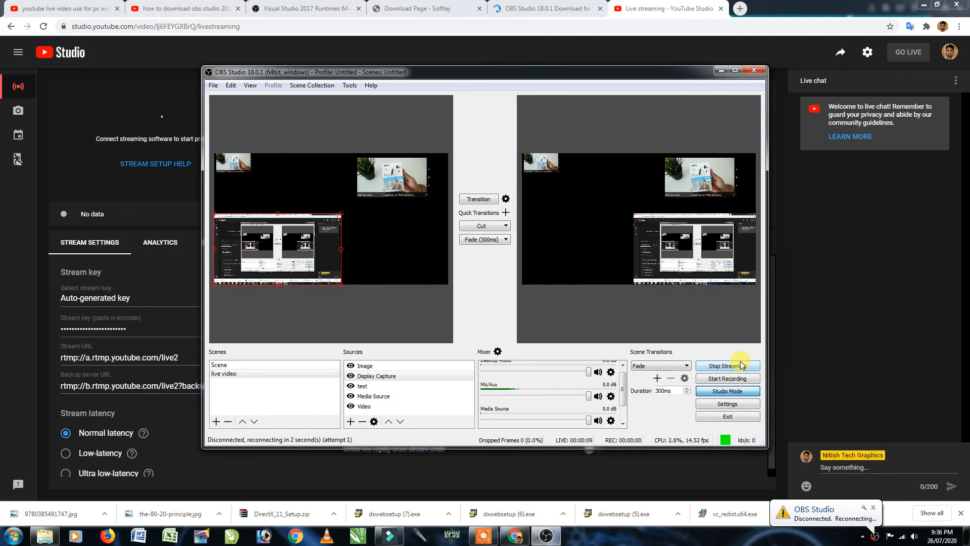
pyautogui.click(742, 366)
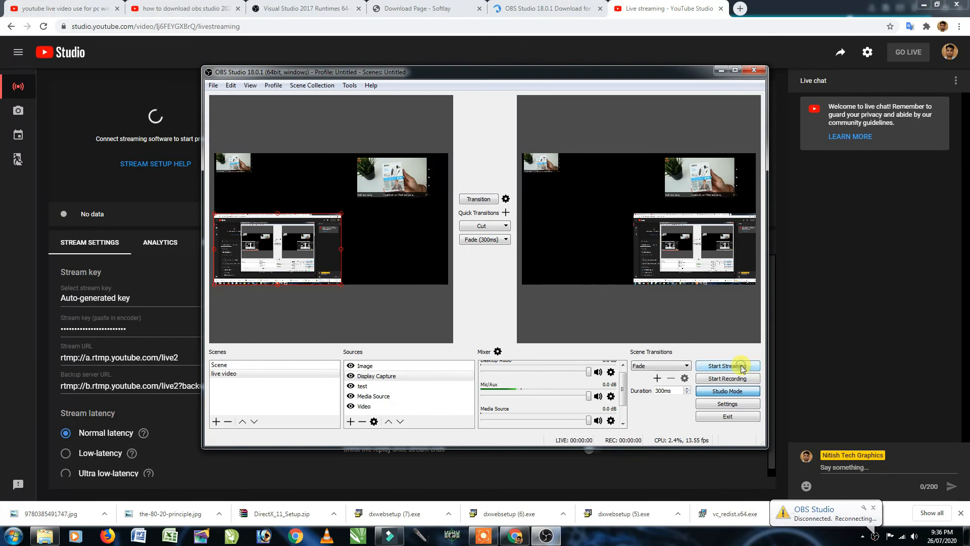